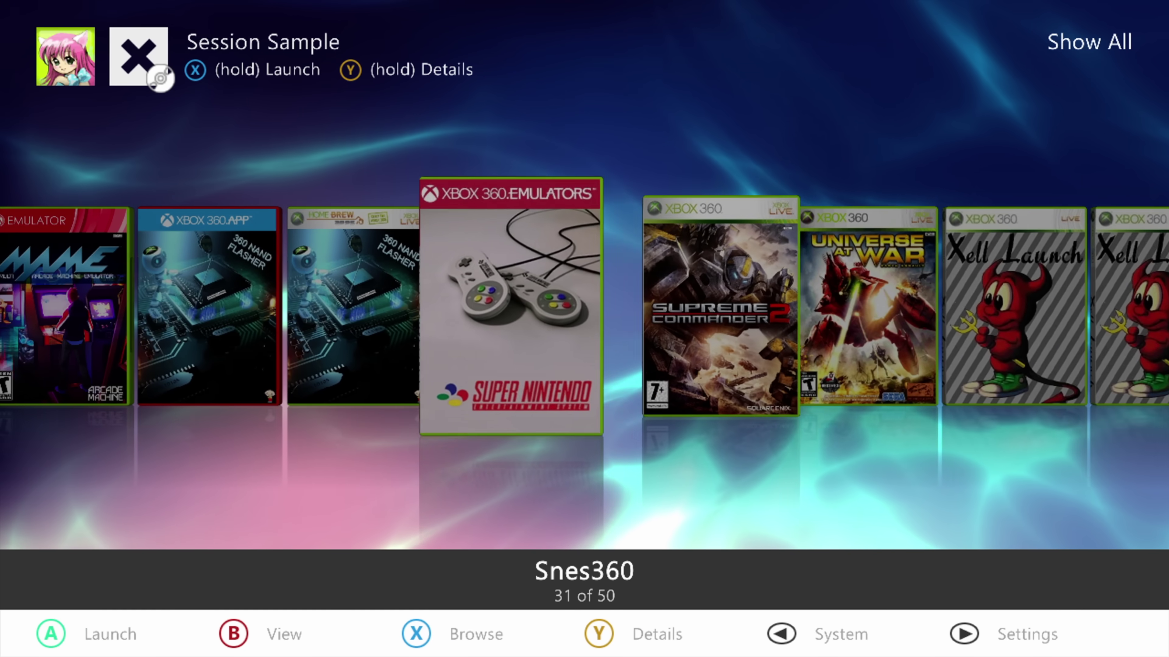
Browse the game and app covers in the library from Snes360 back to Battlefield 3, returning towards Halo 3
key("Left")
key("Left")
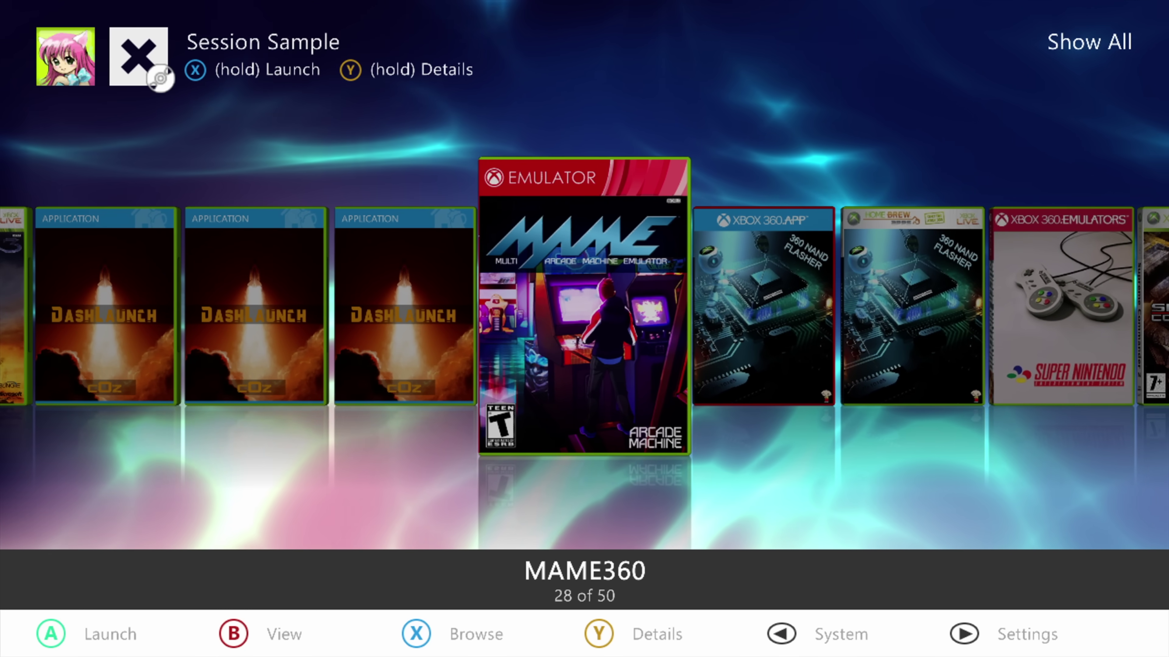
key("Left")
key("Left")
key("Left")
key("Left")
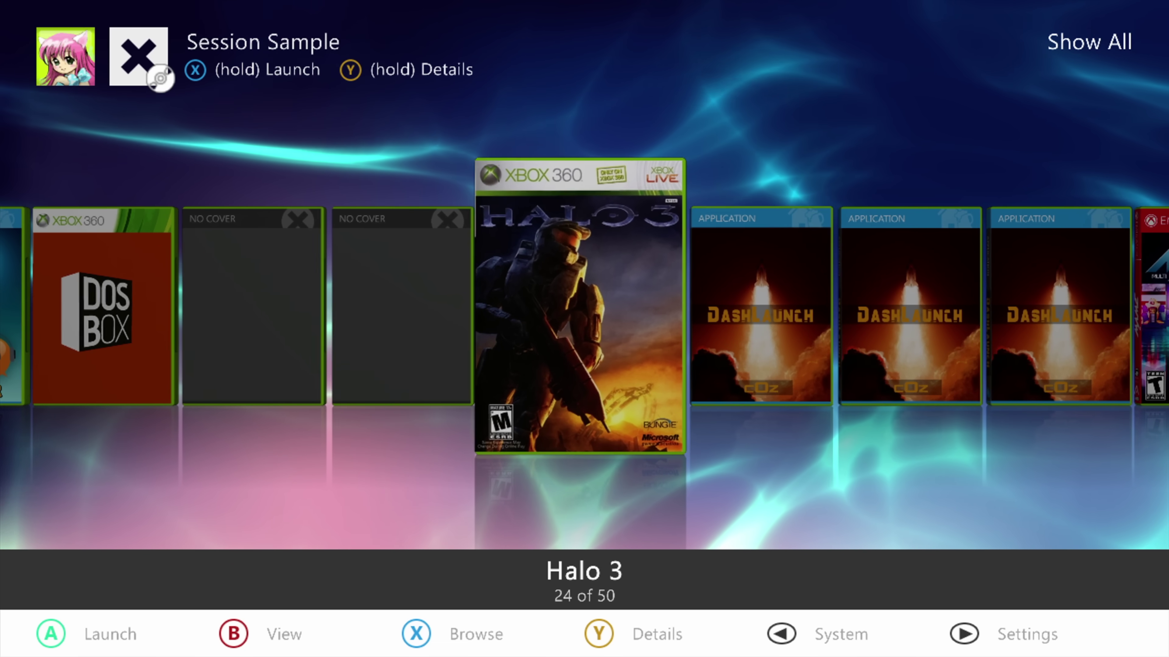
key("Left")
key("Left")
key("Left")
key("Left")
key("Left")
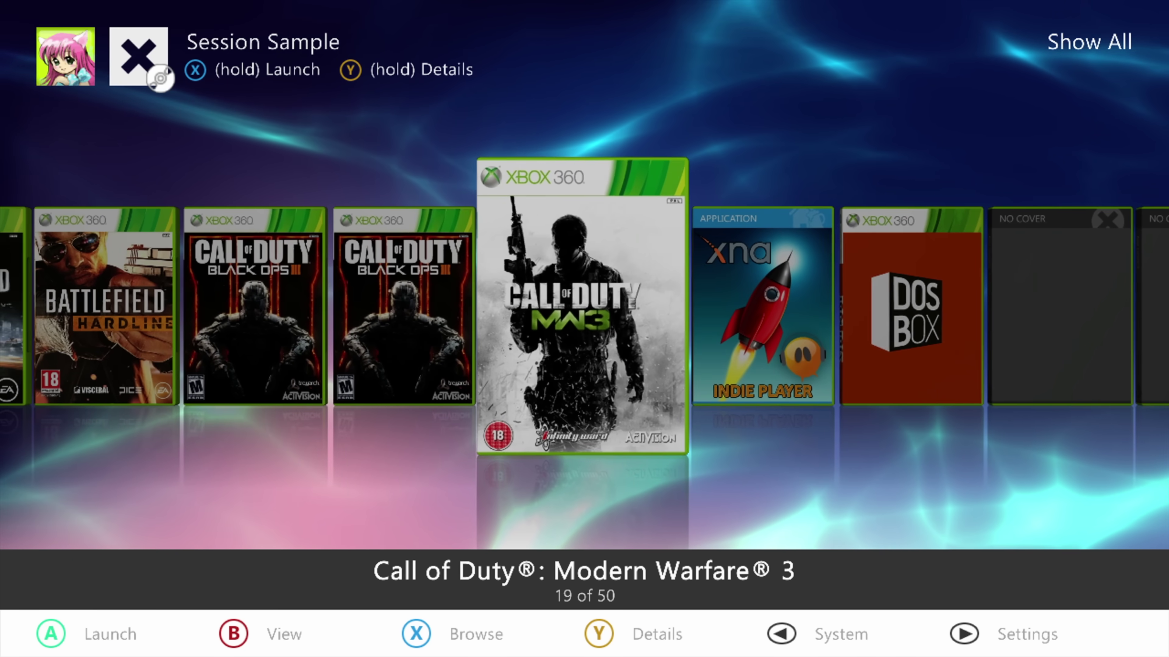
key("Left")
key("Left")
key("Left")
key("Left")
key("Left")
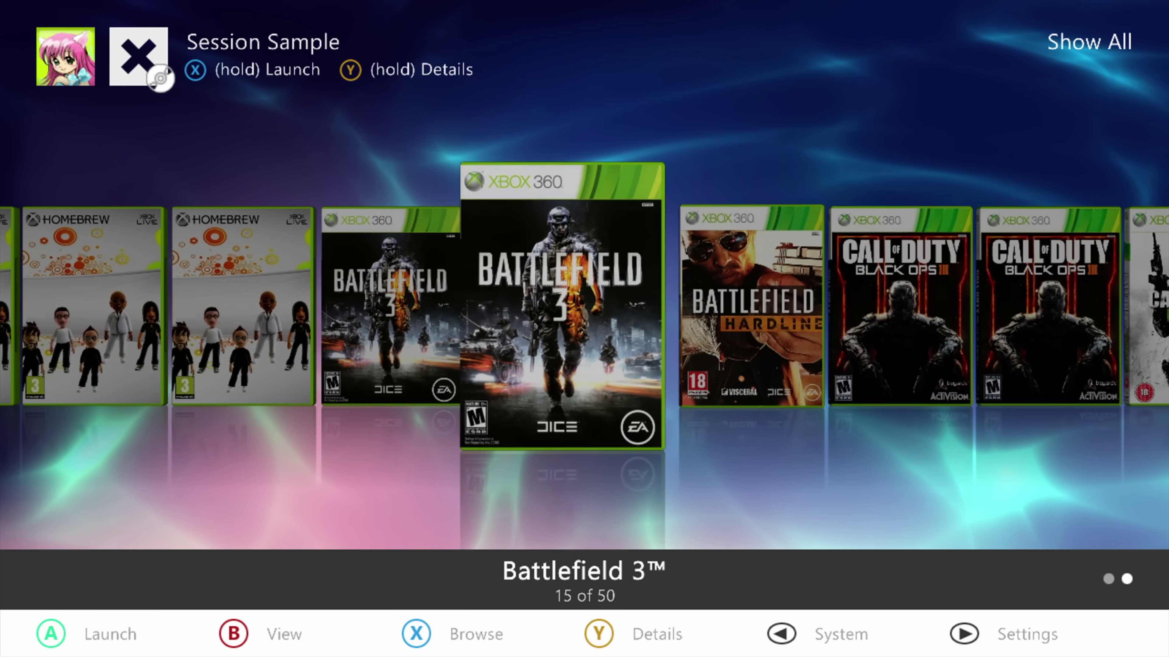
key("Left")
key("Right")
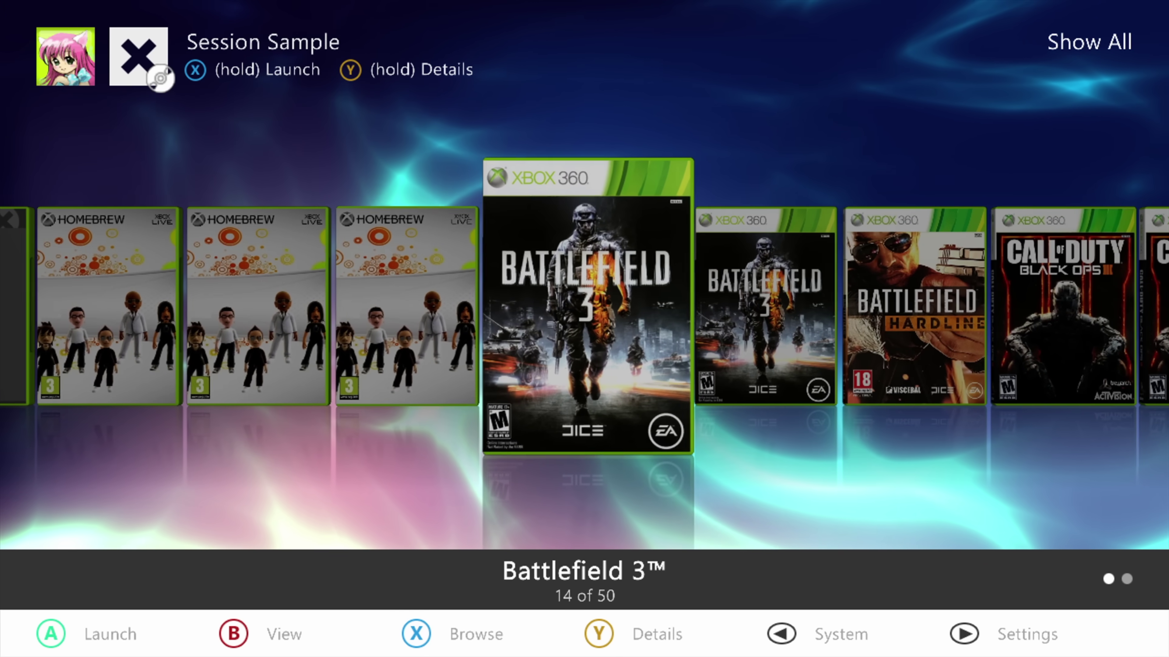
key("Right")
key("Right")
key("Right")
key("Right")
key("Right")
key("Right")
key("Right")
key("Right")
key("Right")
key("Right")
key("Right")
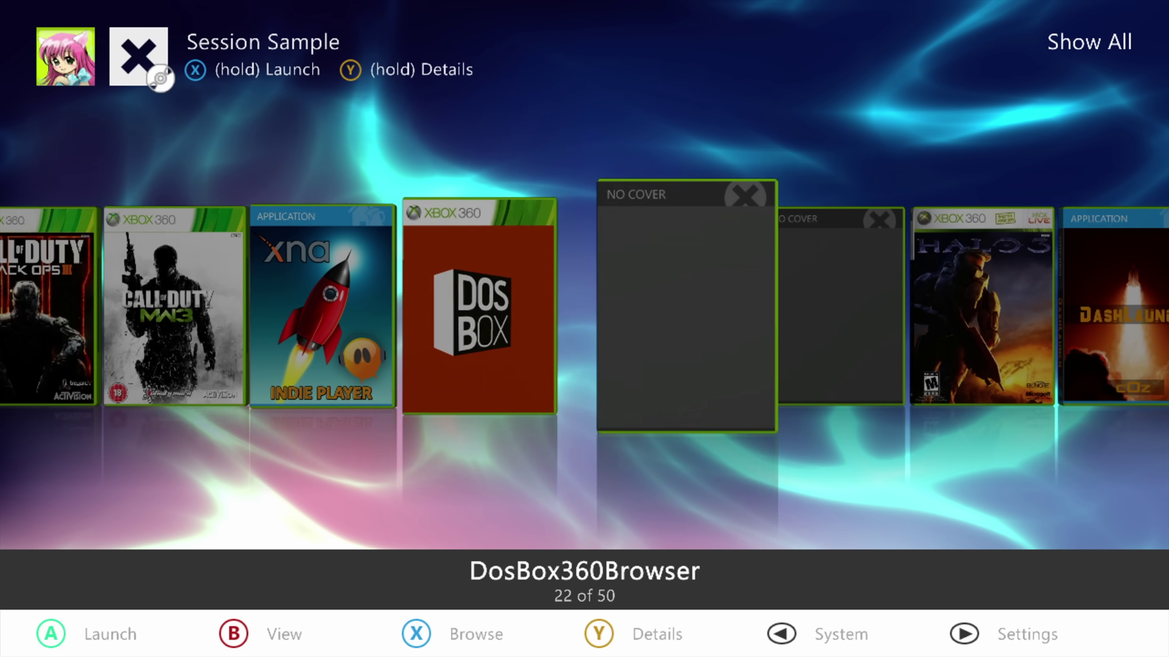
key("Right")
key("Right")
key("Right")
key("Right")
key("Right")
key("Right")
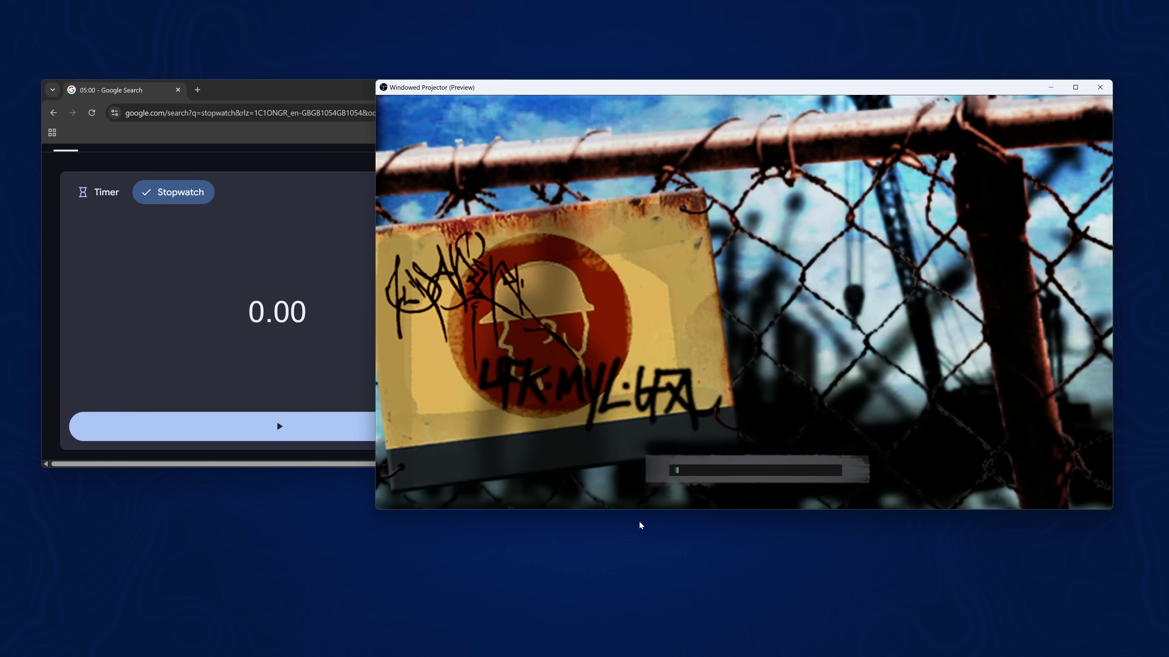
Time the loading screen in the projector preview with the browser stopwatch, stopping and resetting it at the end
left_click(280, 426)
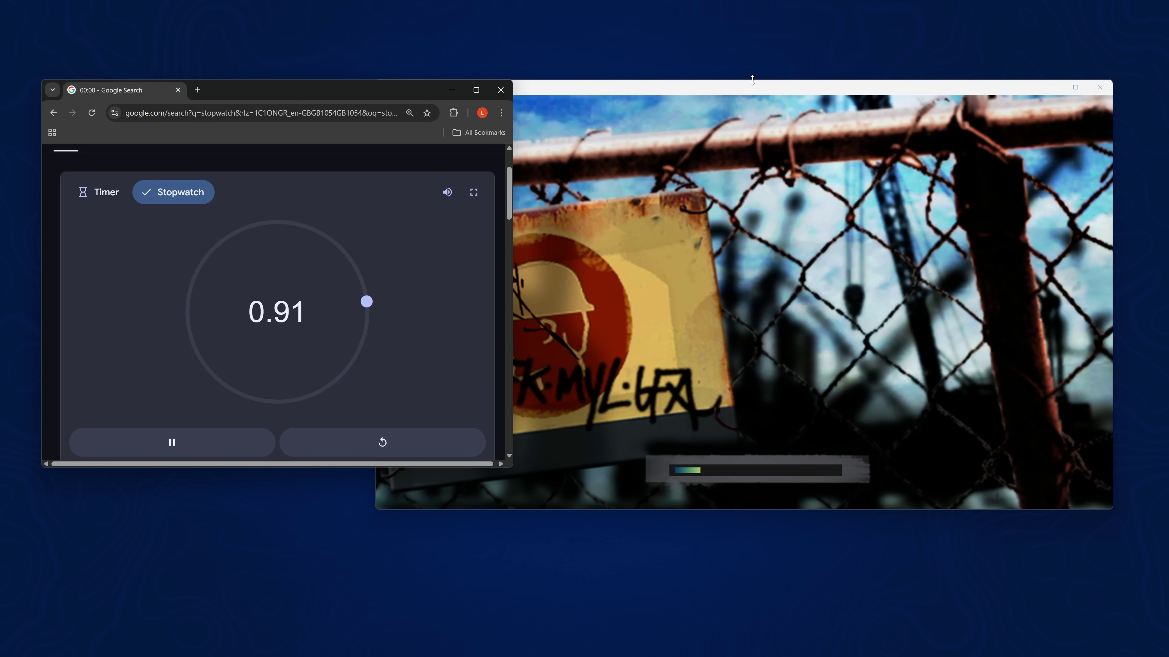
left_click(749, 90)
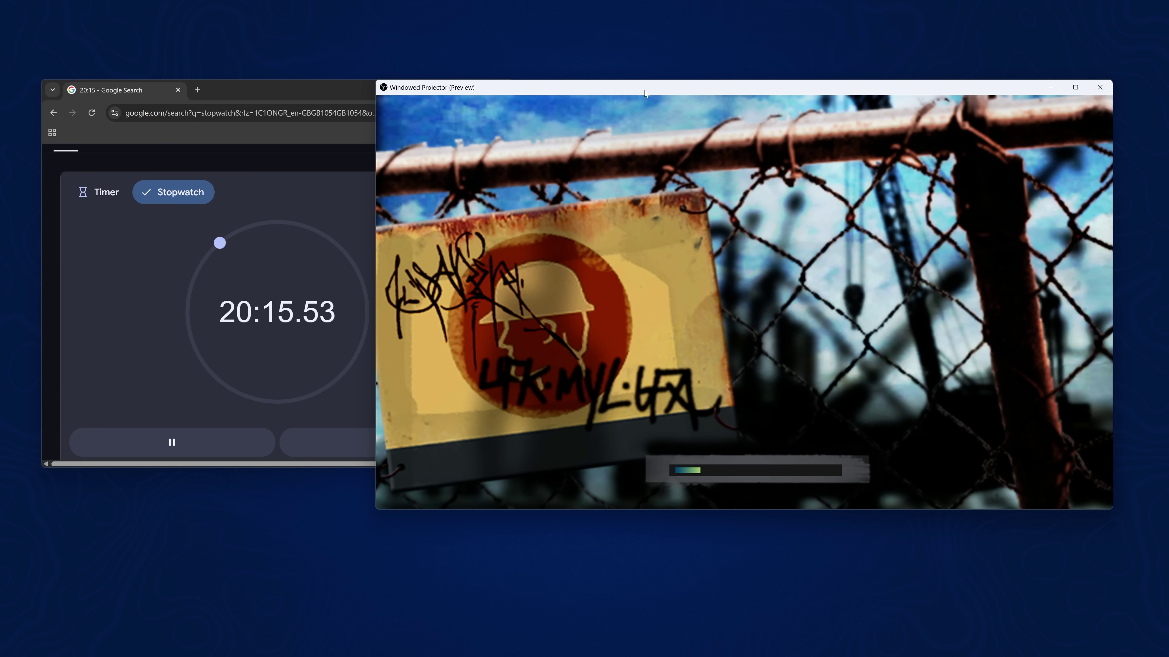
left_click(175, 441)
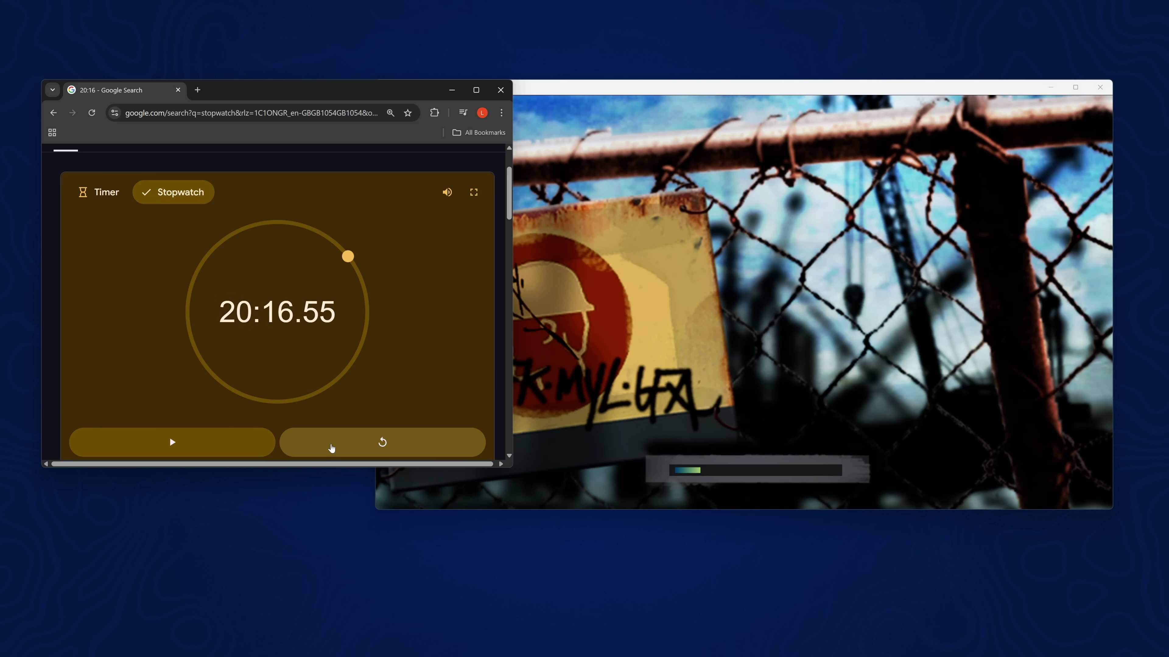
left_click(350, 443)
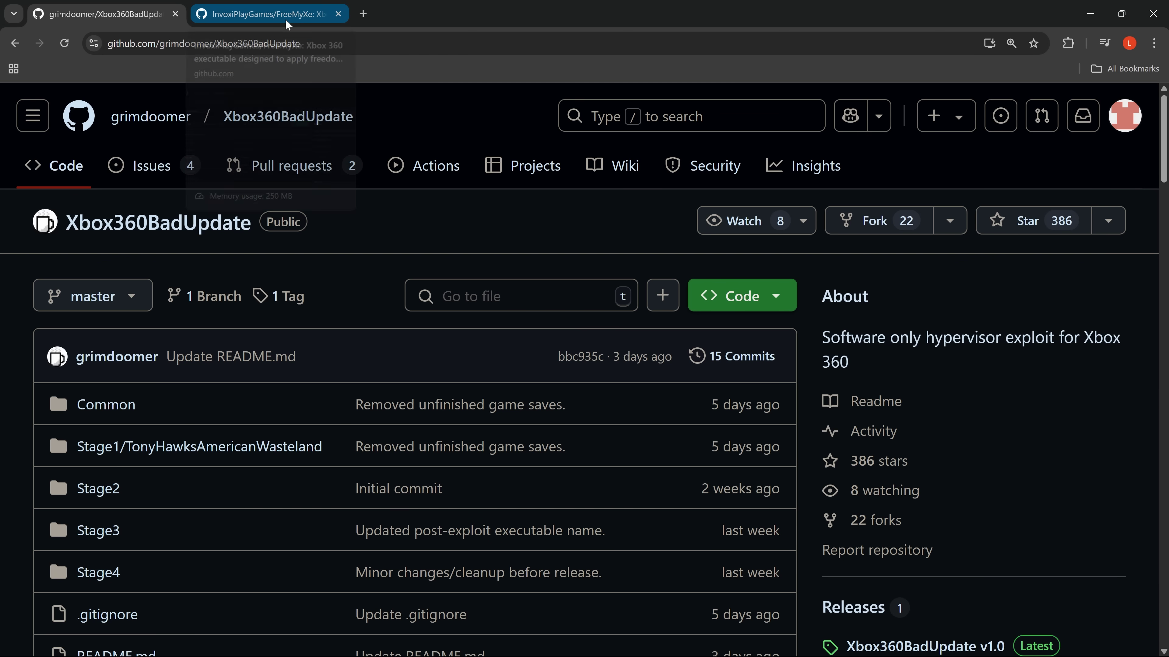
Switch to the InvoxiPlayGames/FreeMyXe repository page
left_click(287, 18)
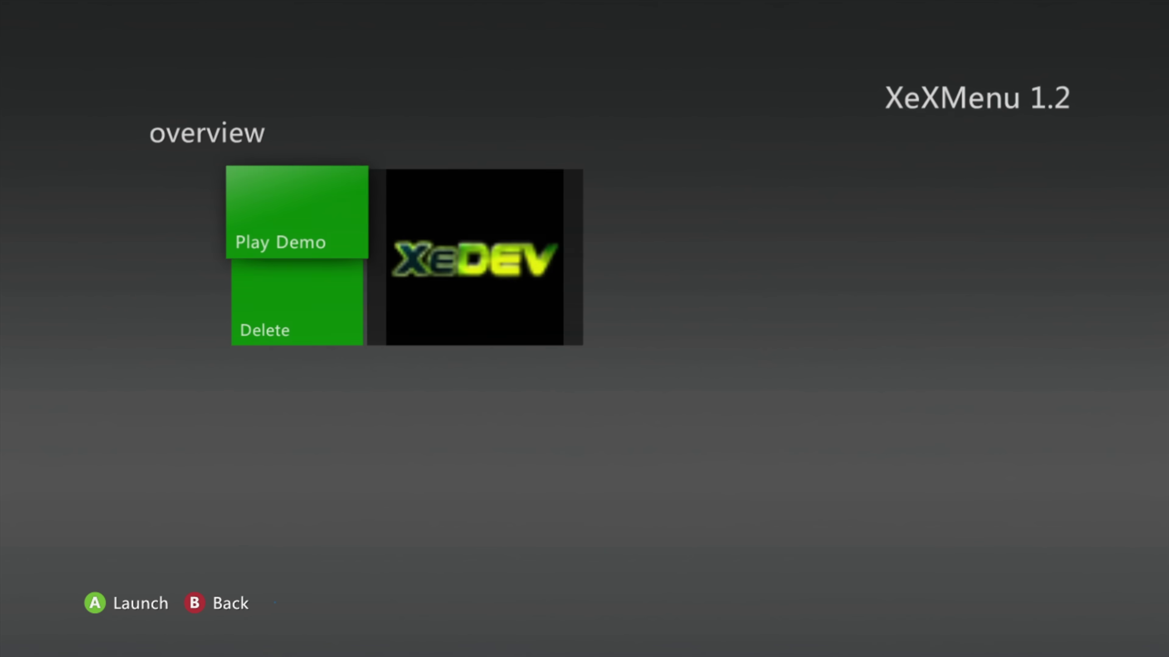
key("Down")
key("Up")
key("Escape")
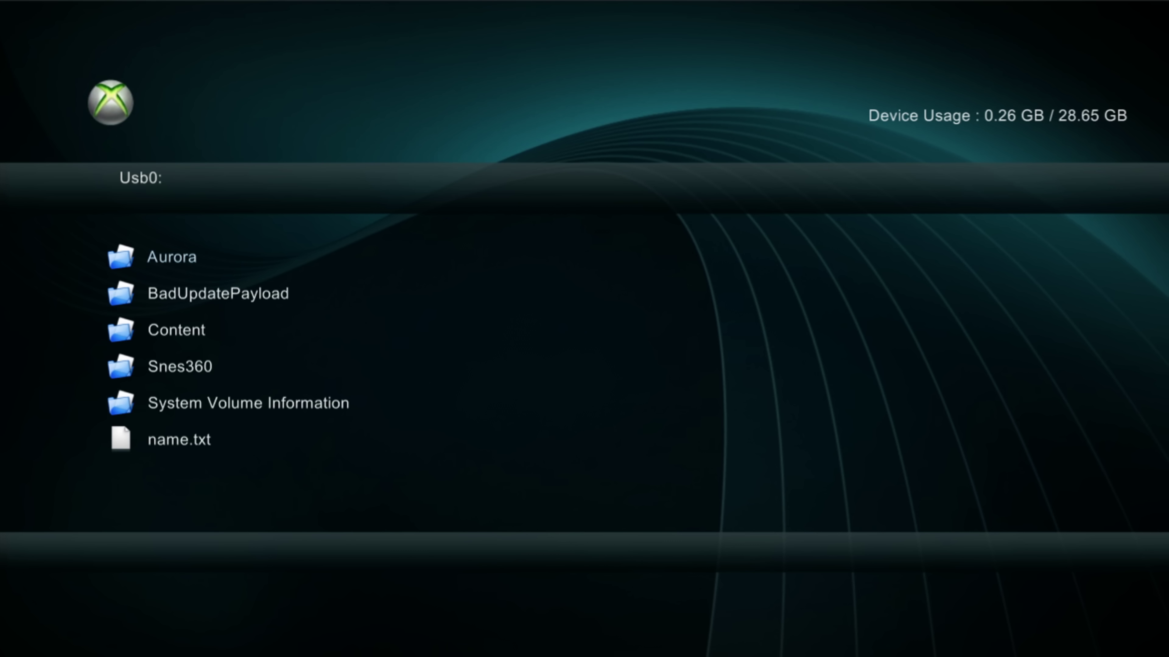
Look through the root contents of Usb0, including the Aurora, BadUpdatePayload, Content and Snes360 folders
key("Down")
key("Down")
key("Down")
key("Down")
key("Down")
key("Up")
key("Up")
key("Up")
key("Up")
key("Up")
key("Down")
key("Down")
key("Up")
key("Up")
key("Down")
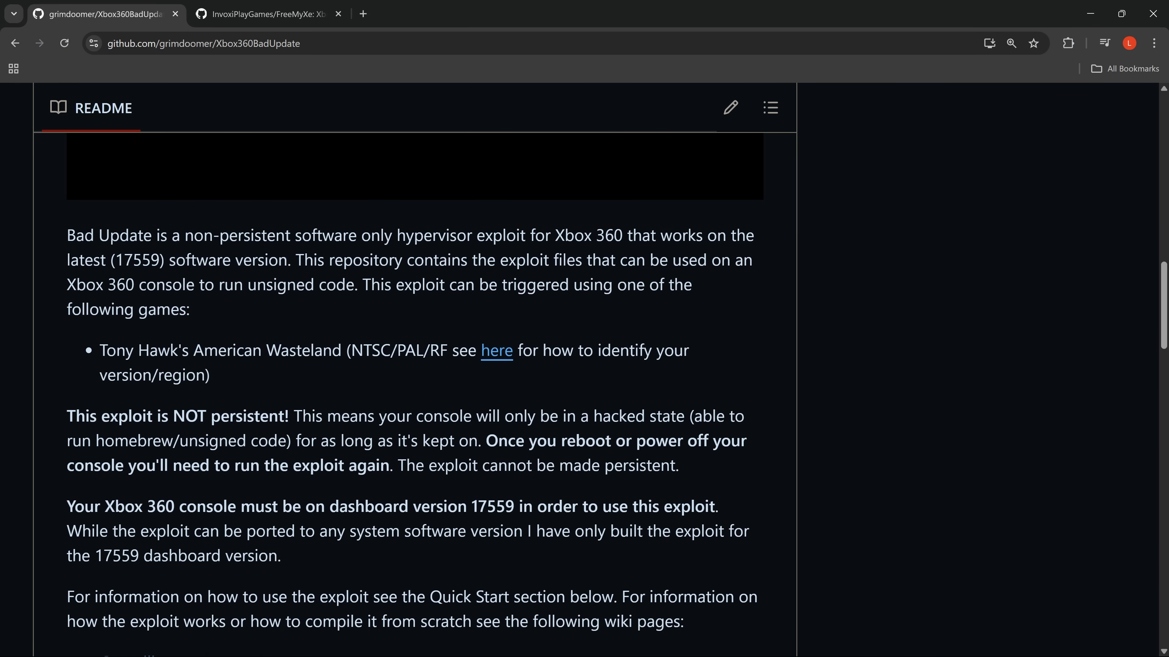
double_click(137, 261)
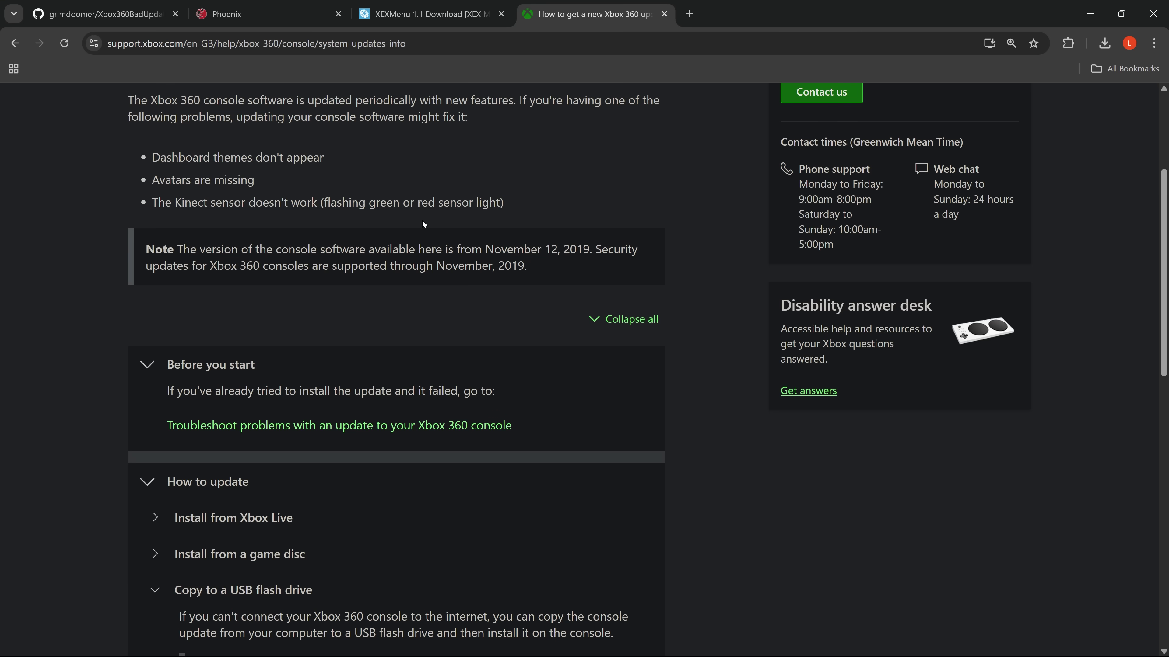
Copy the $SystemUpdate folder from SystemUpdate_17559_USB.zip to the root of USB (E:) and choose Yes for the console's required update
scroll(422, 220, "down", 6)
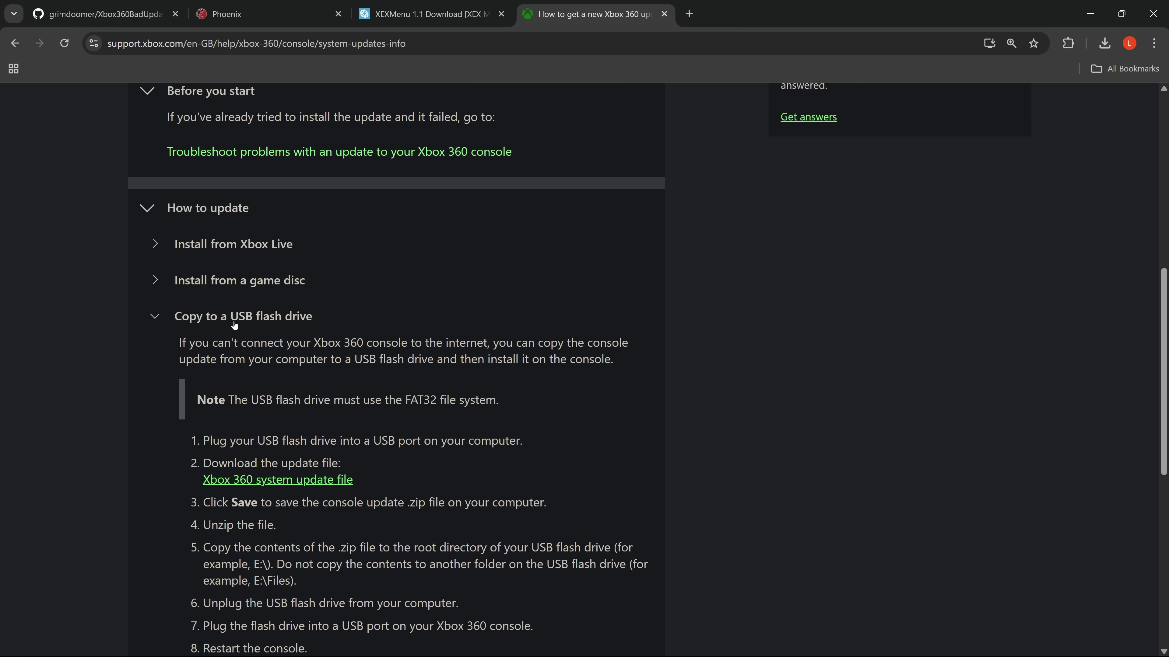
scroll(276, 327, "down", 3)
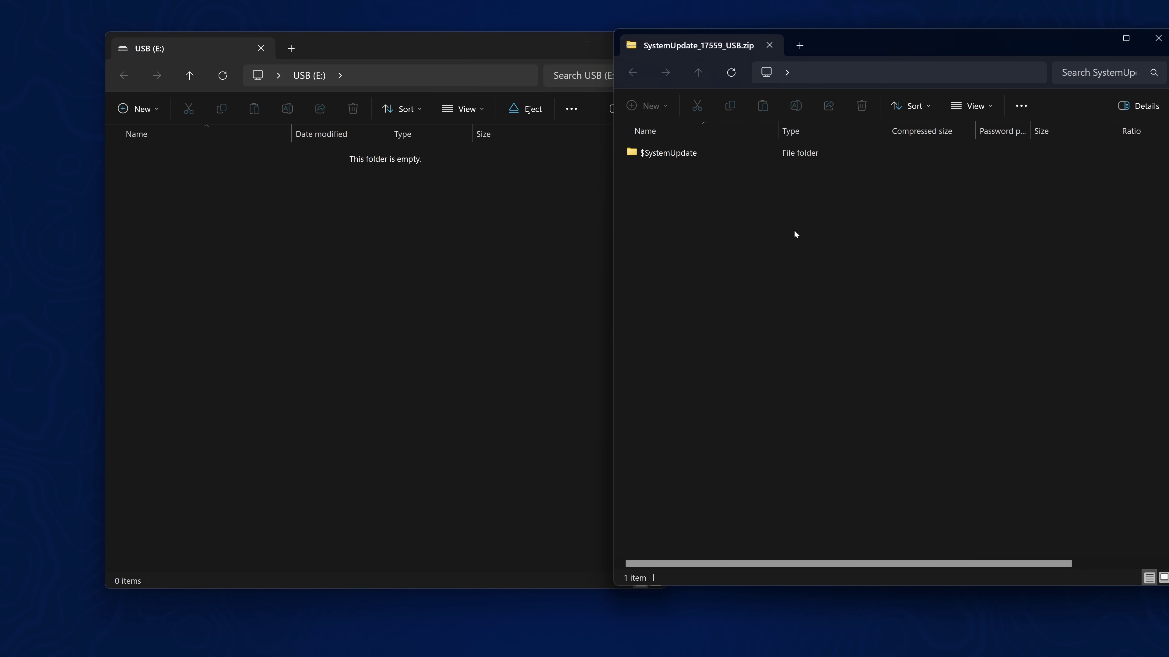
left_click(701, 160)
left_click_drag(688, 154, 389, 268)
left_click_drag(936, 49, 813, 96)
left_click(970, 88)
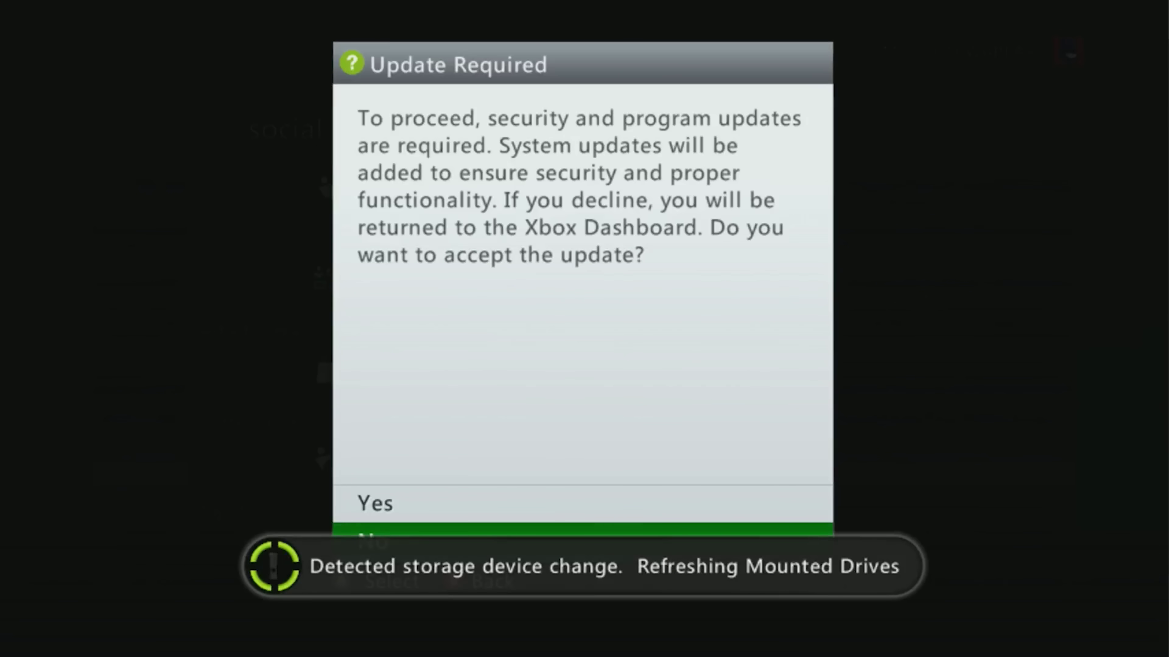
key("Up")
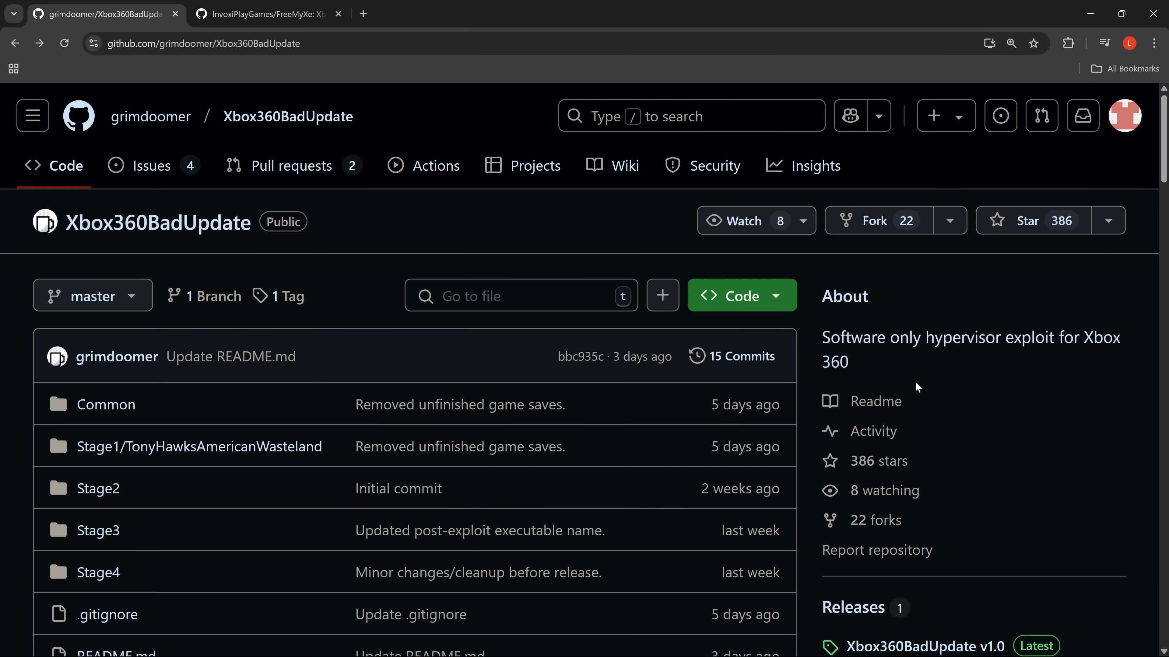
In the browser, open the Xbox360BadUpdate v1.0 release and view its downloadable assets
scroll(915, 381, "down", 5)
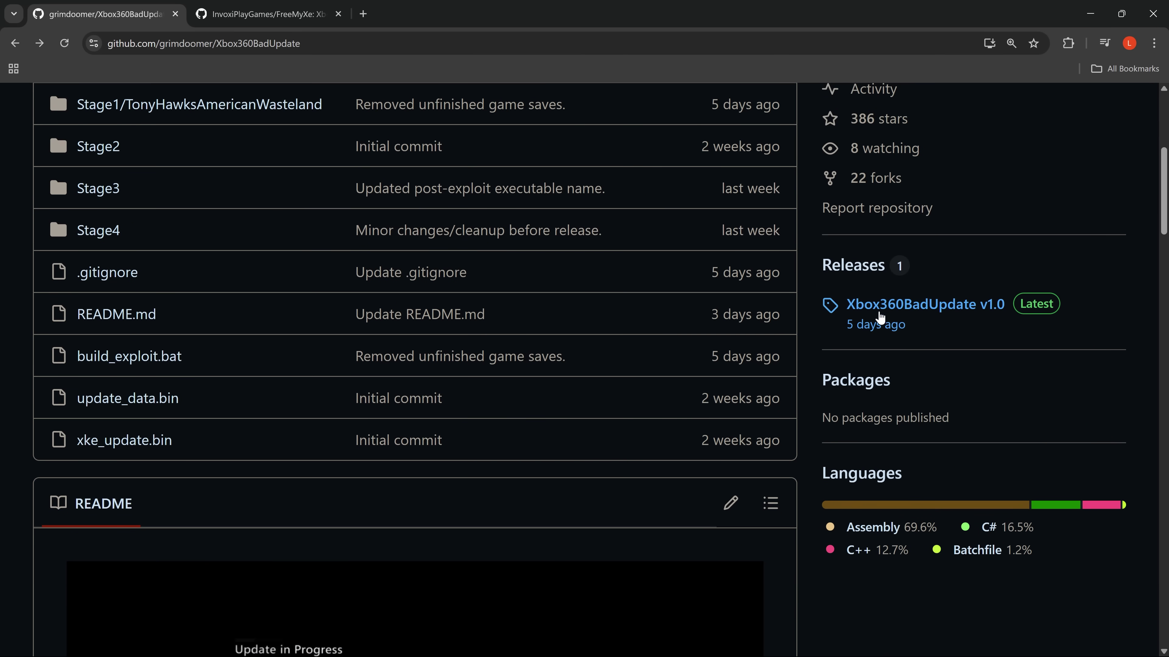
left_click(910, 309)
scroll(158, 399, "down", 4)
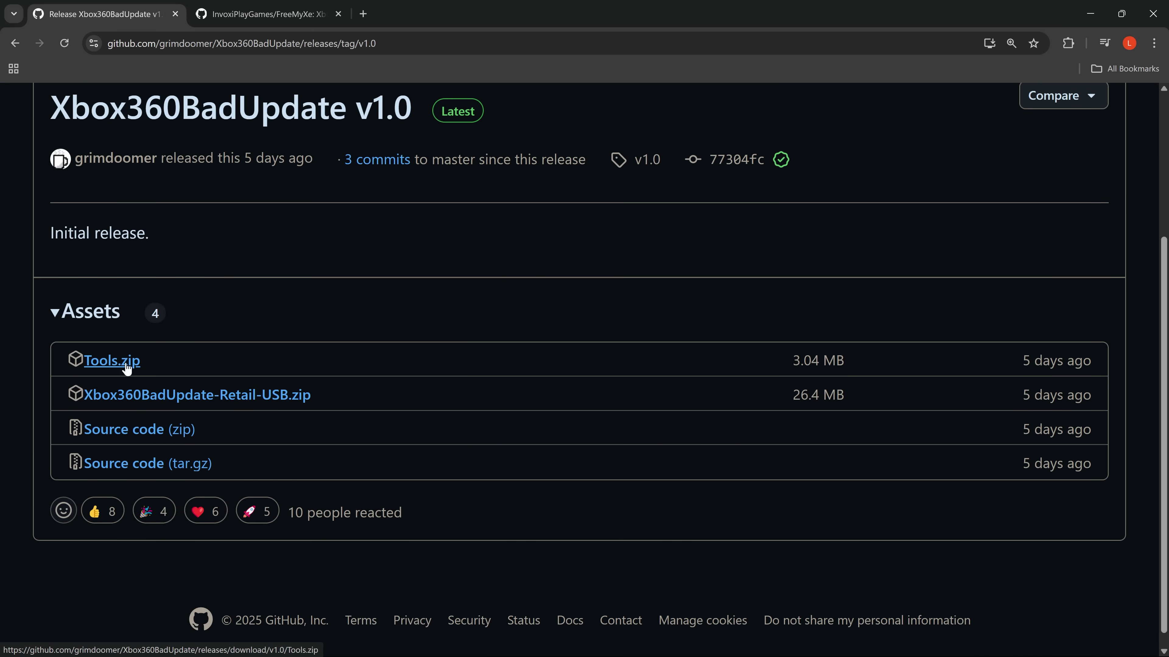
scroll(159, 372, "up", 5)
Open the FreeMyXe beta1 release from the FreeMyXe repository
key("ctrl+Tab")
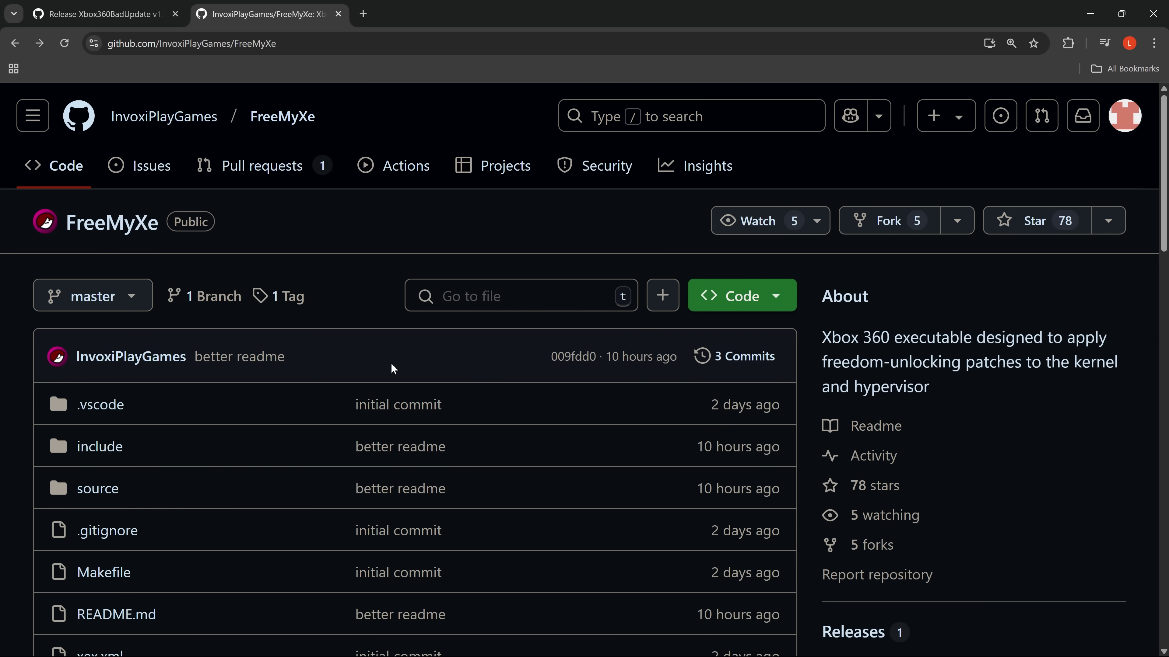
scroll(394, 368, "down", 4)
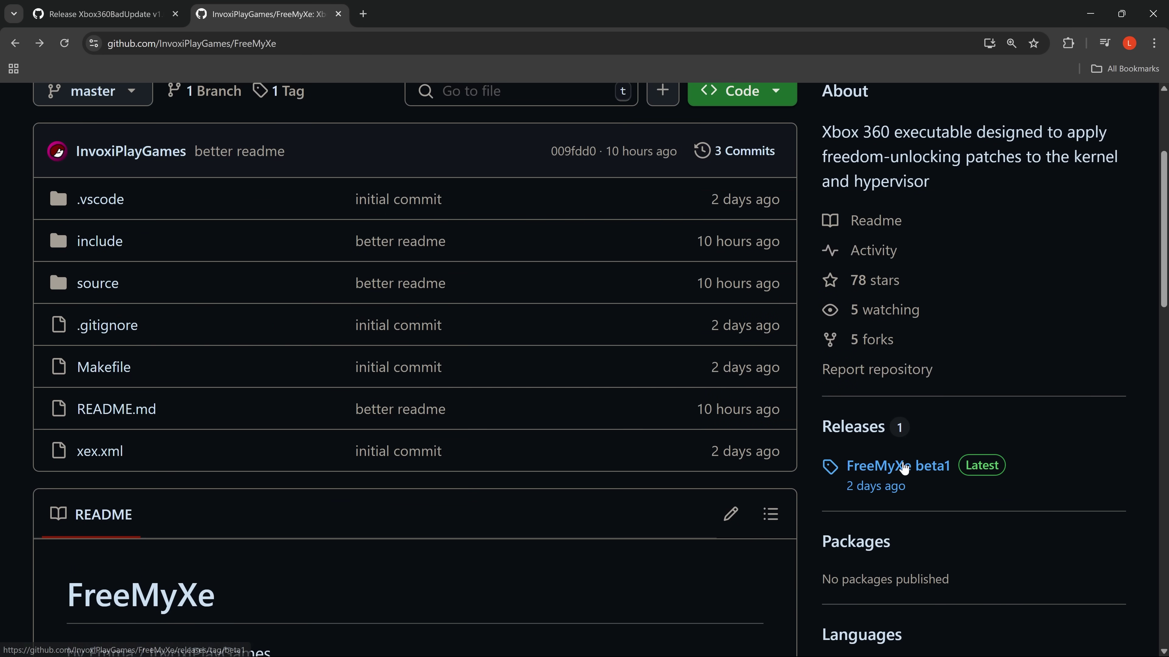
left_click(902, 469)
scroll(196, 430, "down", 3)
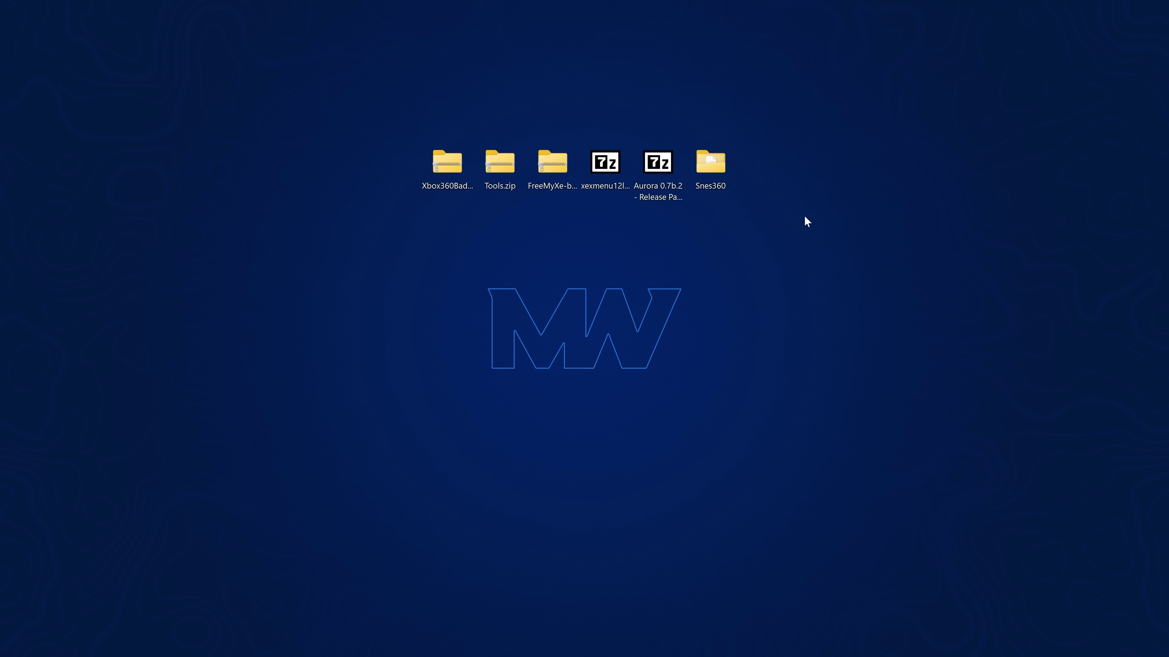
left_click_drag(600, 91, 728, 255)
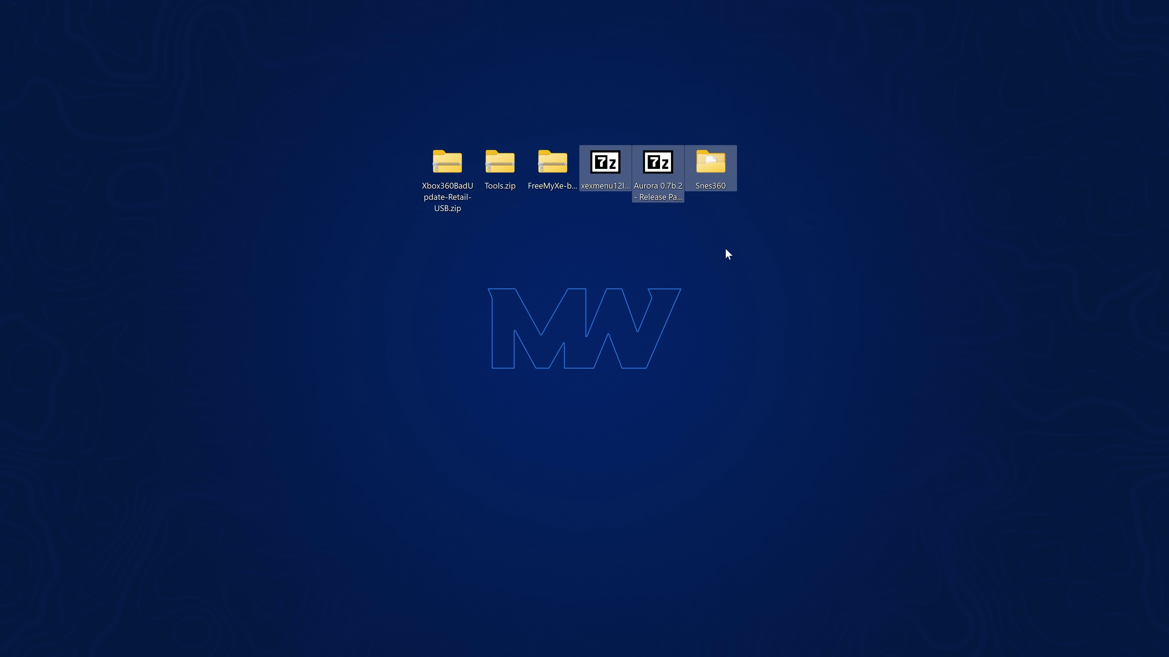
left_click_drag(629, 110, 668, 232)
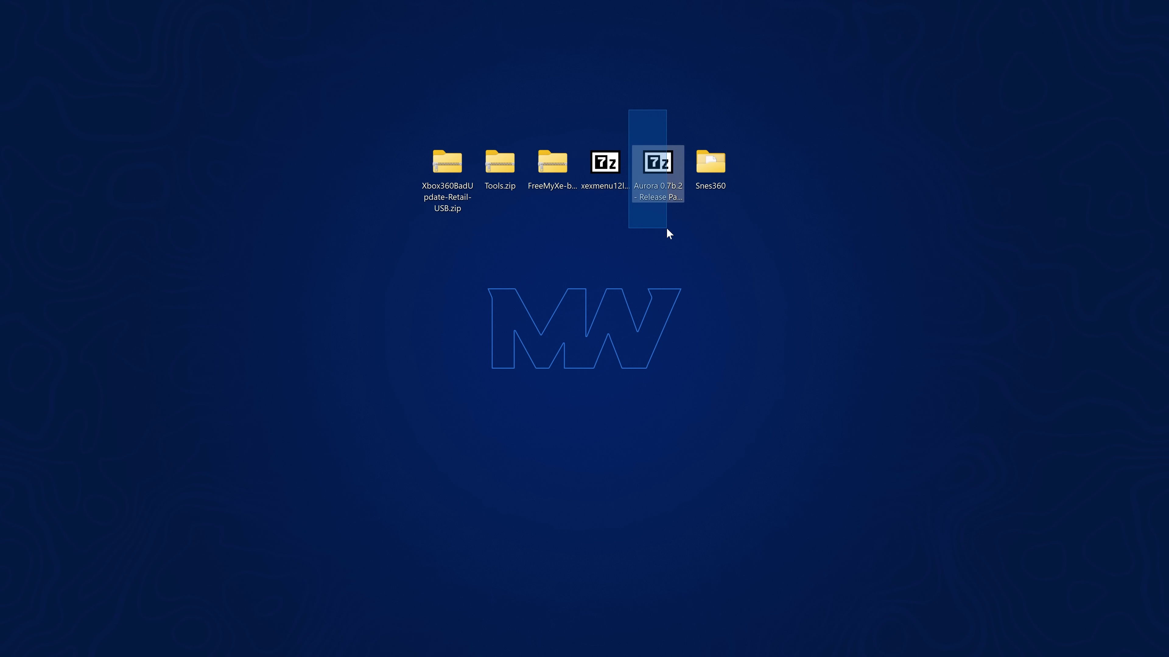
left_click_drag(602, 97, 619, 211)
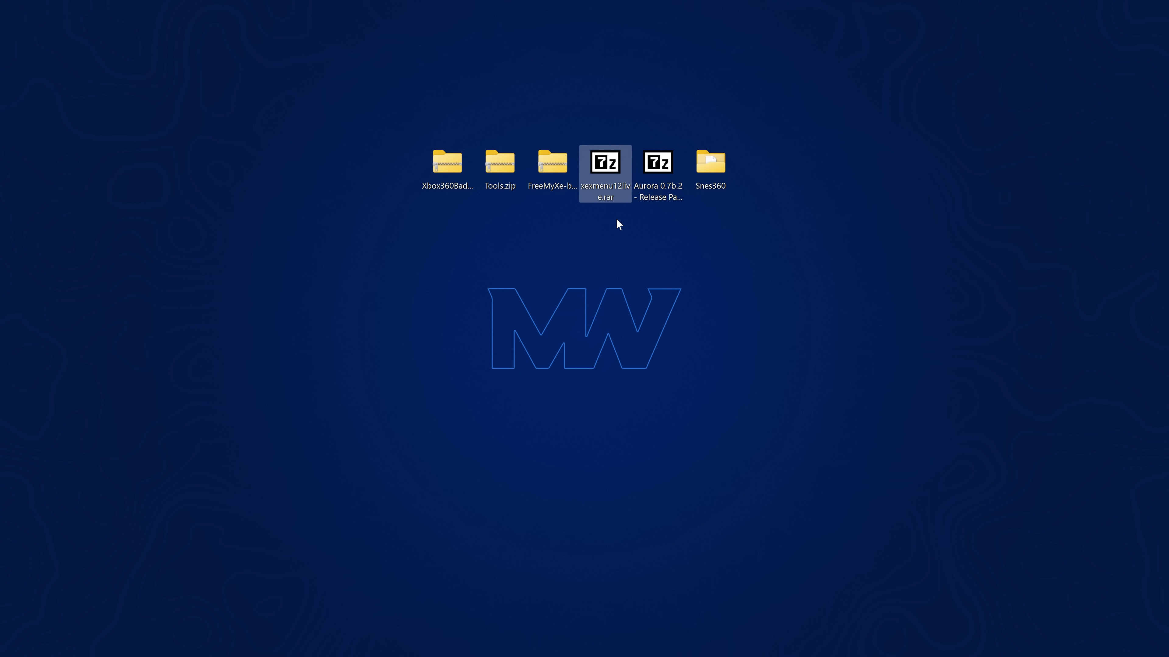
left_click_drag(717, 57, 722, 240)
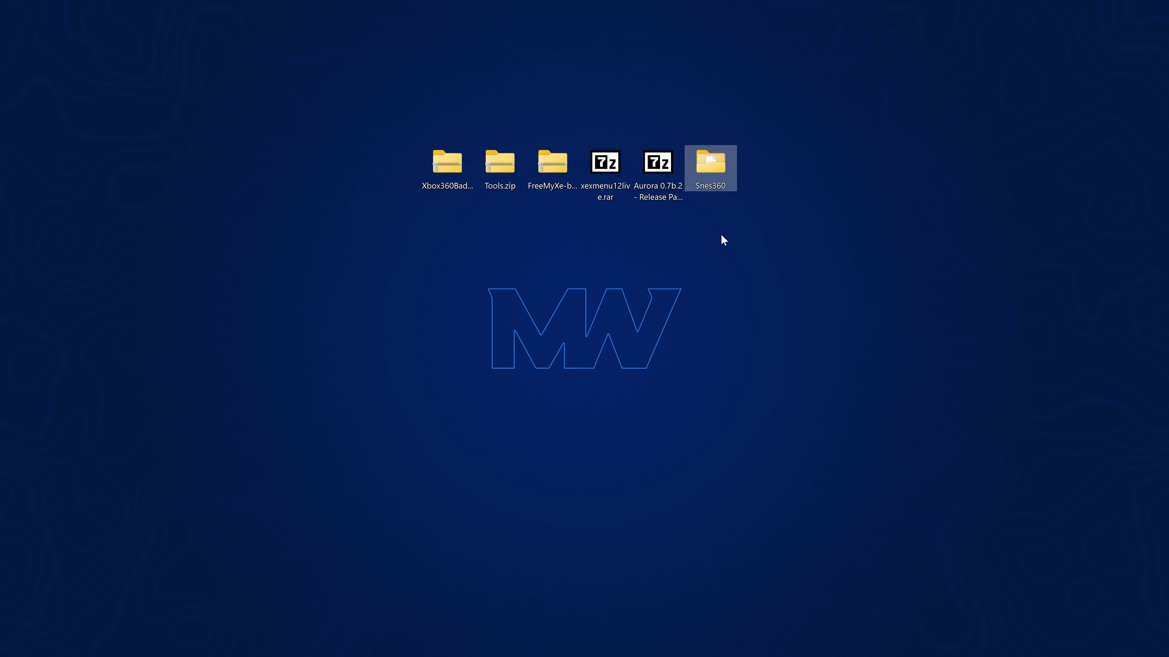
left_click_drag(781, 91, 582, 276)
left_click_drag(836, 90, 581, 259)
left_click_drag(586, 103, 654, 261)
left_click_drag(655, 69, 574, 256)
left_click(573, 256)
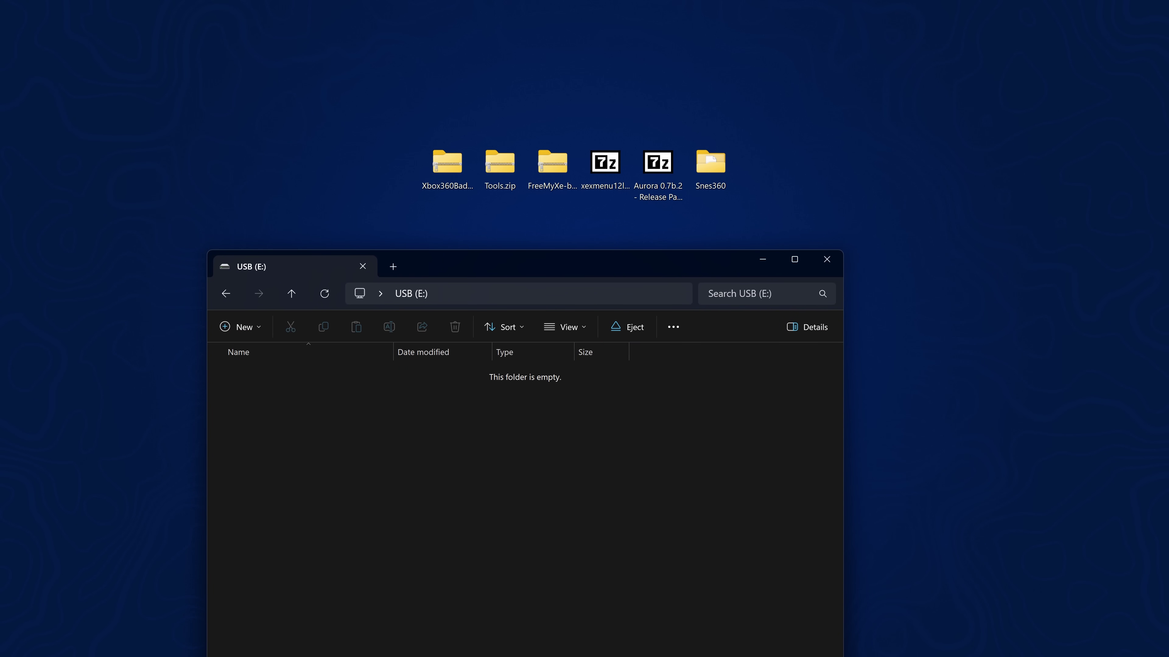
left_click_drag(564, 268, 575, 257)
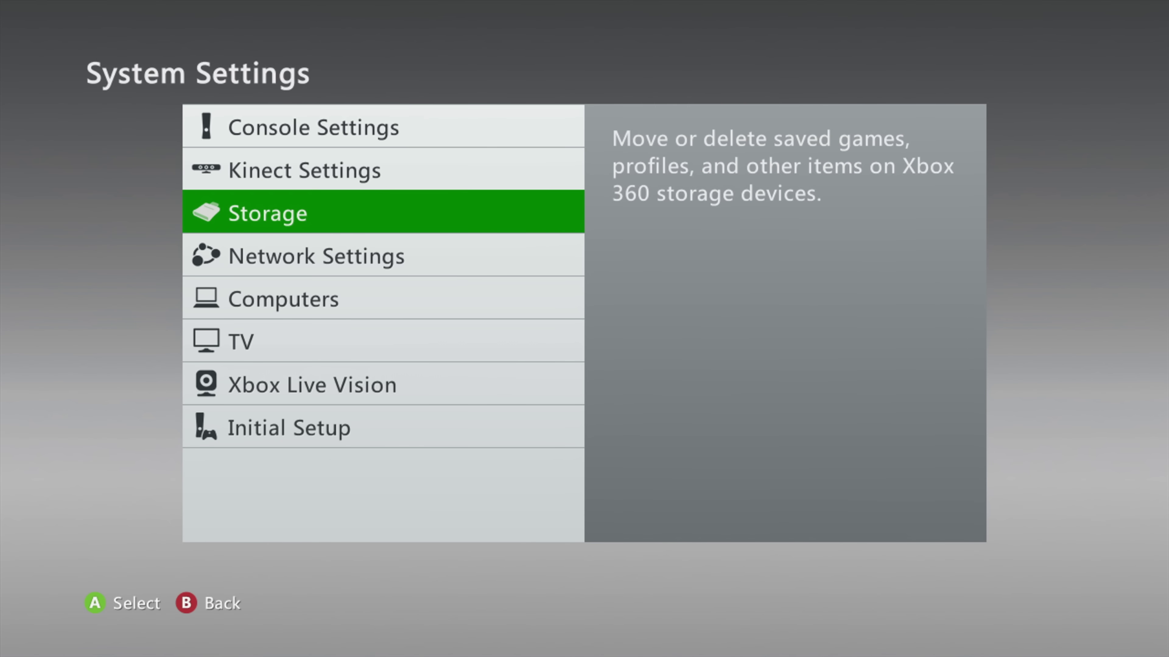
On the console, format the unformatted USB storage device and confirm removing all its content
key("Return")
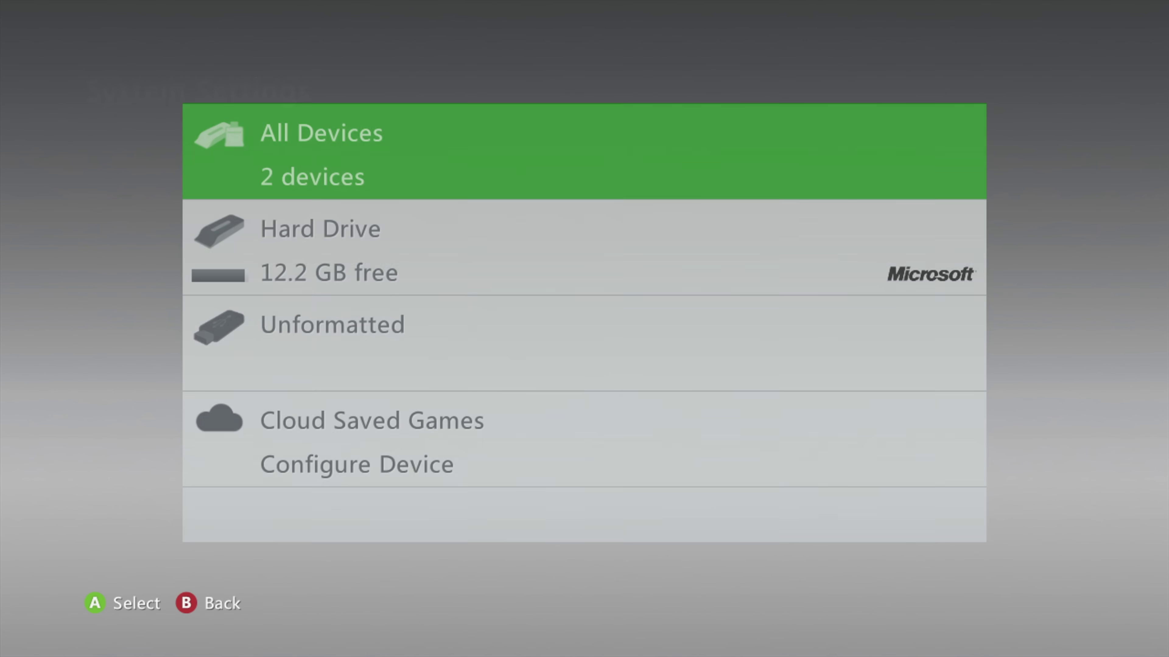
key("Down")
key("Down")
key("Return")
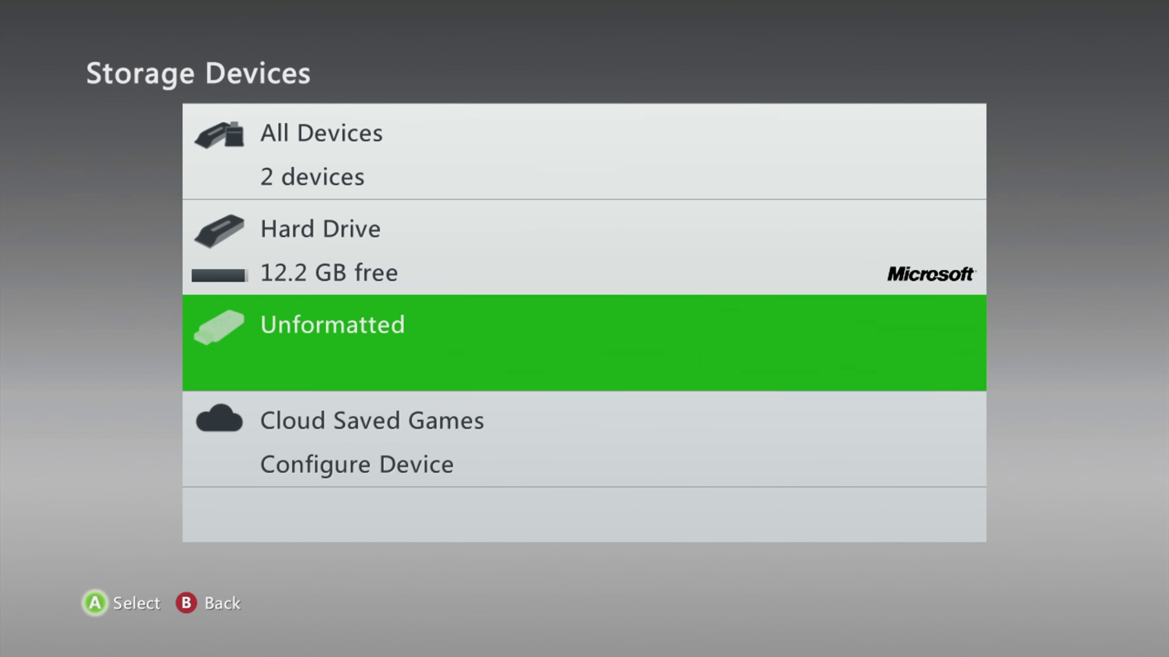
key("Return")
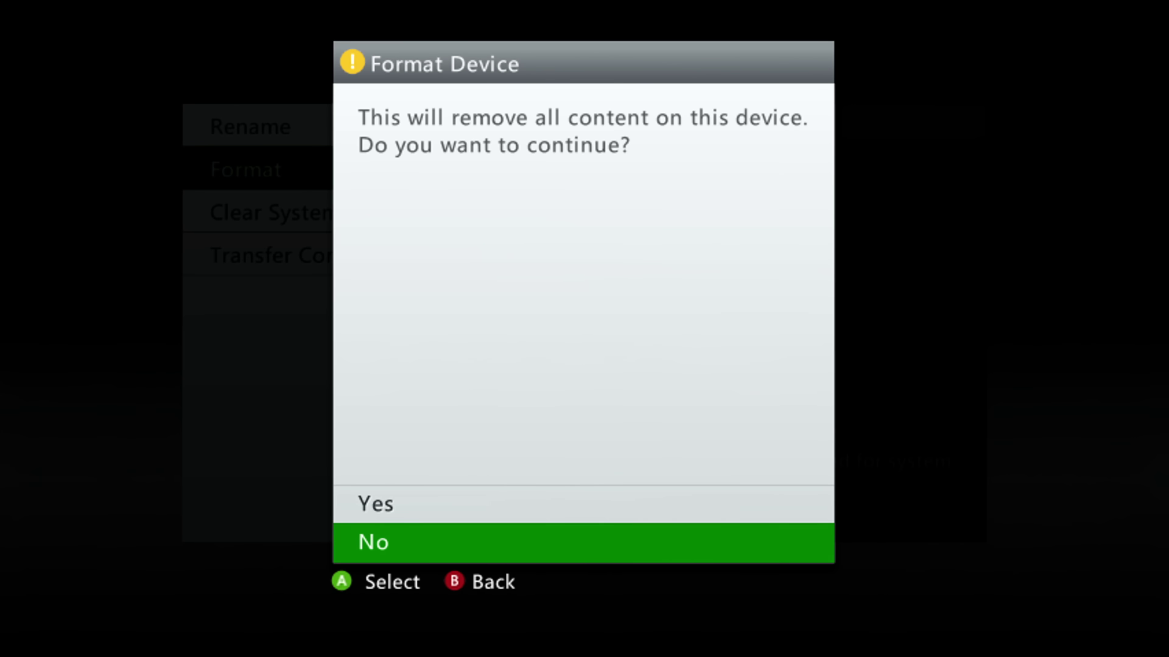
key("Up")
key("Return")
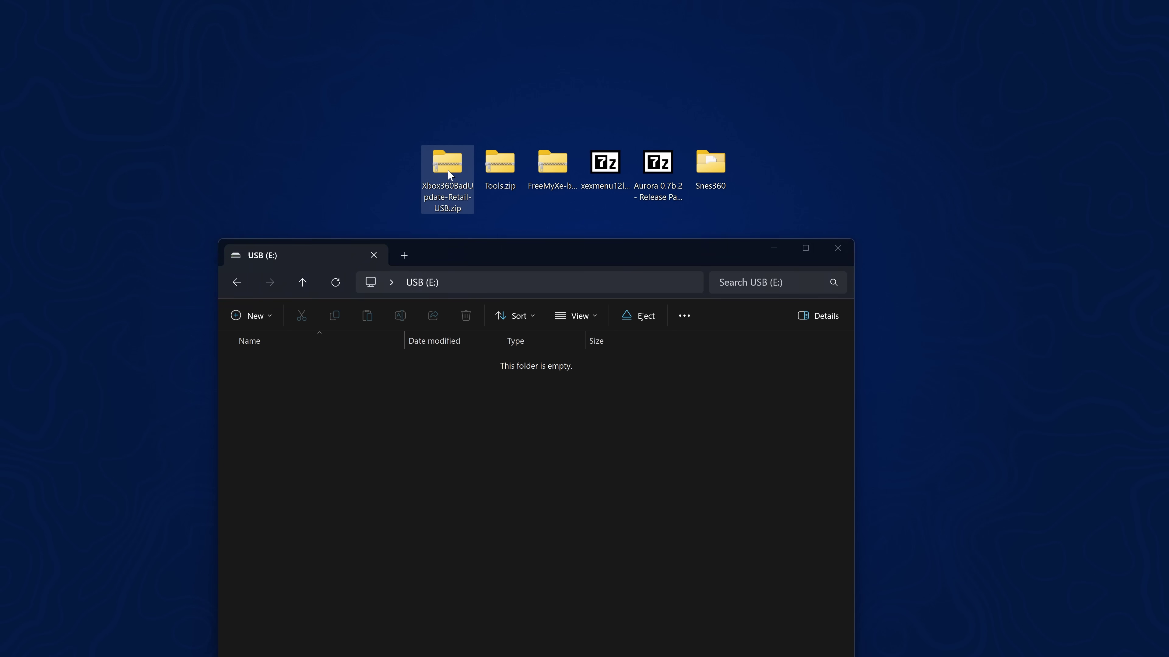
Copy BadUpdatePayload, Content and name.txt from the Tony Hawk's American Wasteland folder in the Xbox360BadUpdate-Retail-USB zip to the root of USB (E:)
left_click(448, 166)
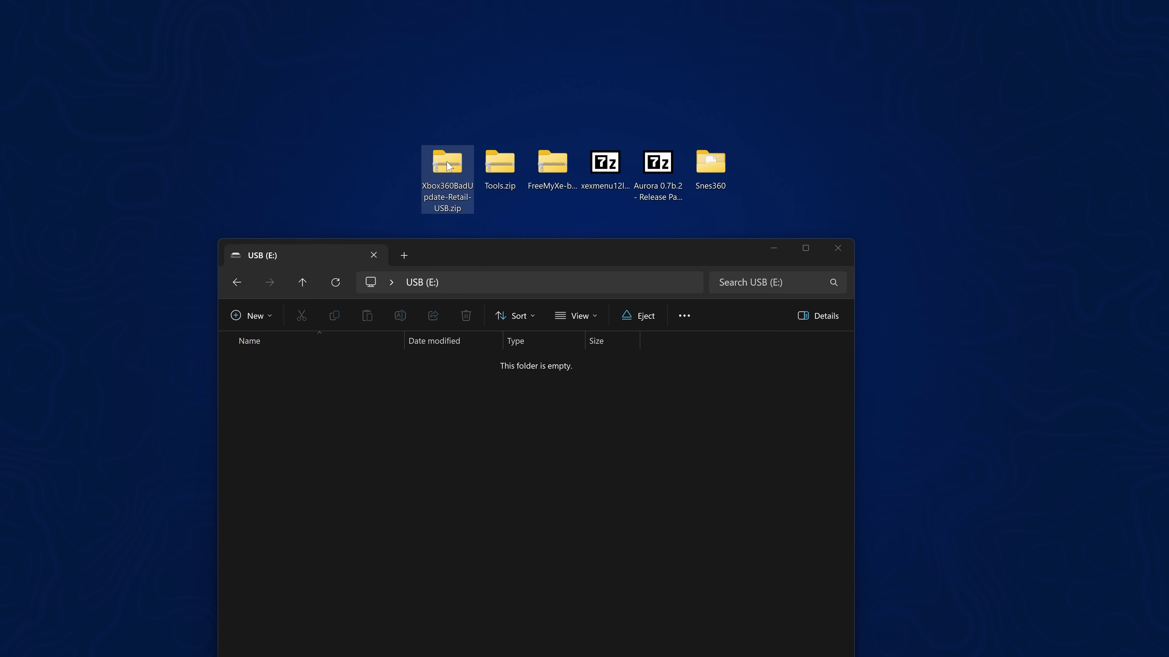
double_click(449, 166)
left_click_drag(464, 5, 767, 62)
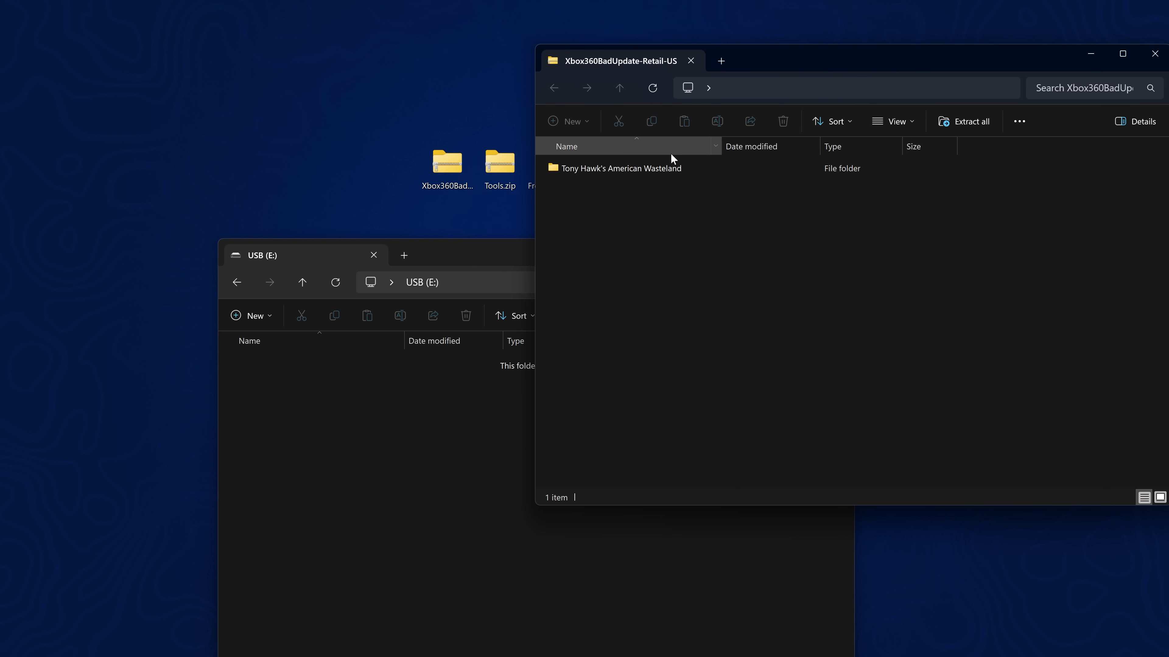
left_click(608, 169)
double_click(601, 168)
left_click_drag(589, 268, 746, 112)
left_click_drag(636, 169, 358, 465)
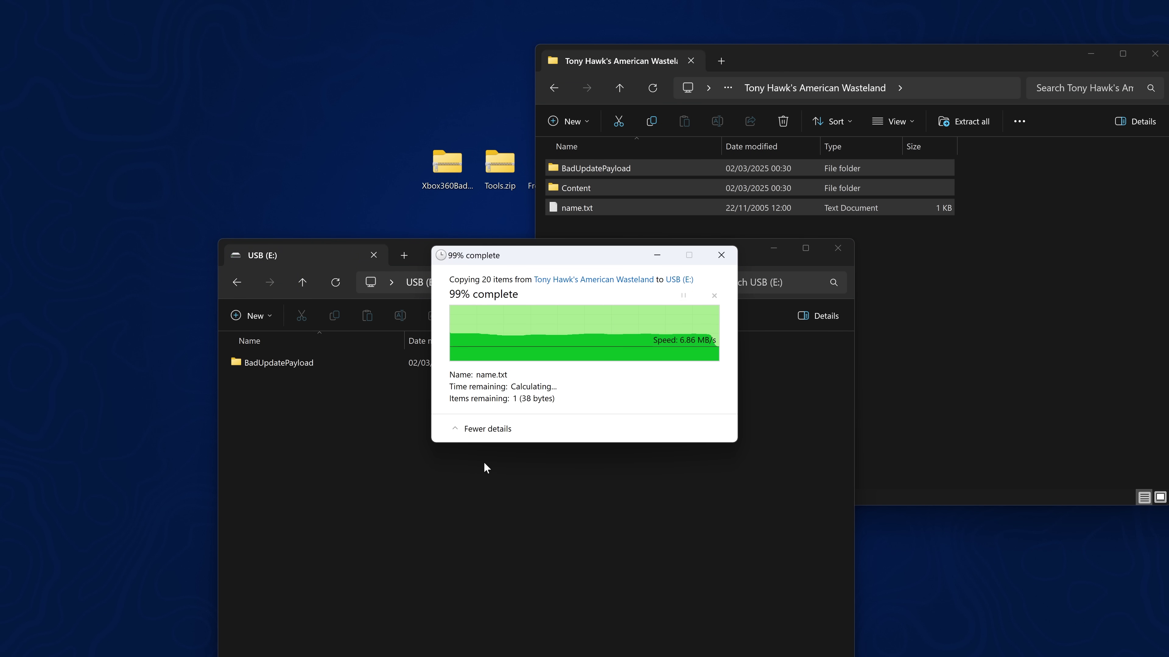
left_click_drag(859, 53, 548, 114)
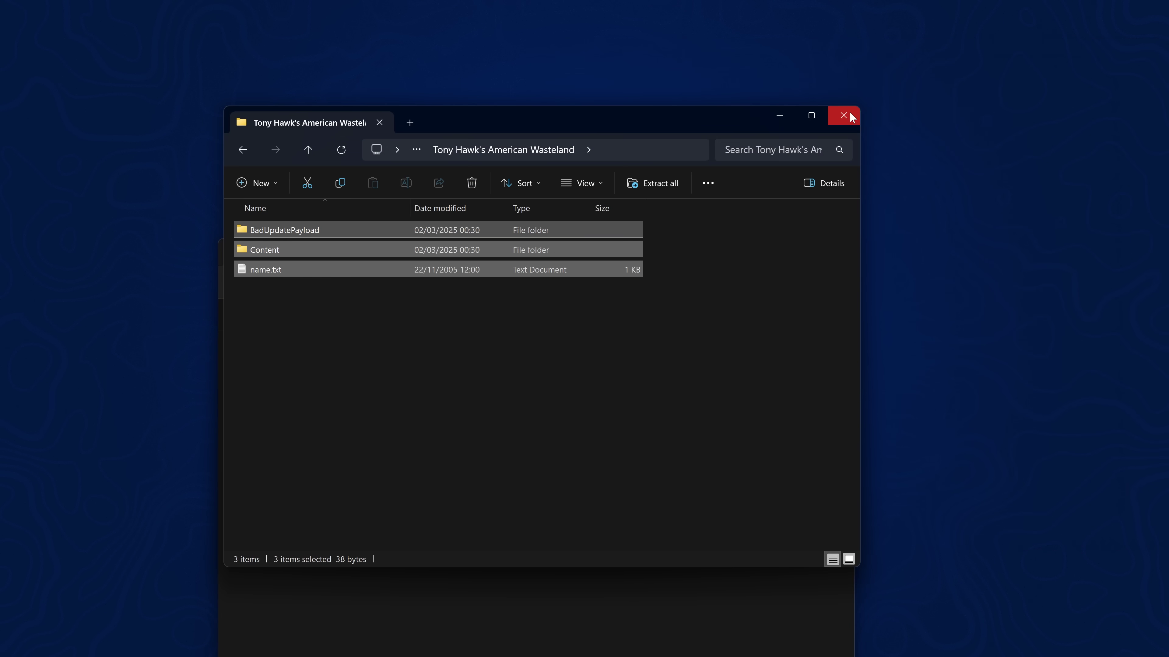
left_click(849, 116)
Open the xexmenu12live.rar archive beside the USB (E:) window and make sure hidden items are shown on the drive
left_click_drag(534, 262, 513, 247)
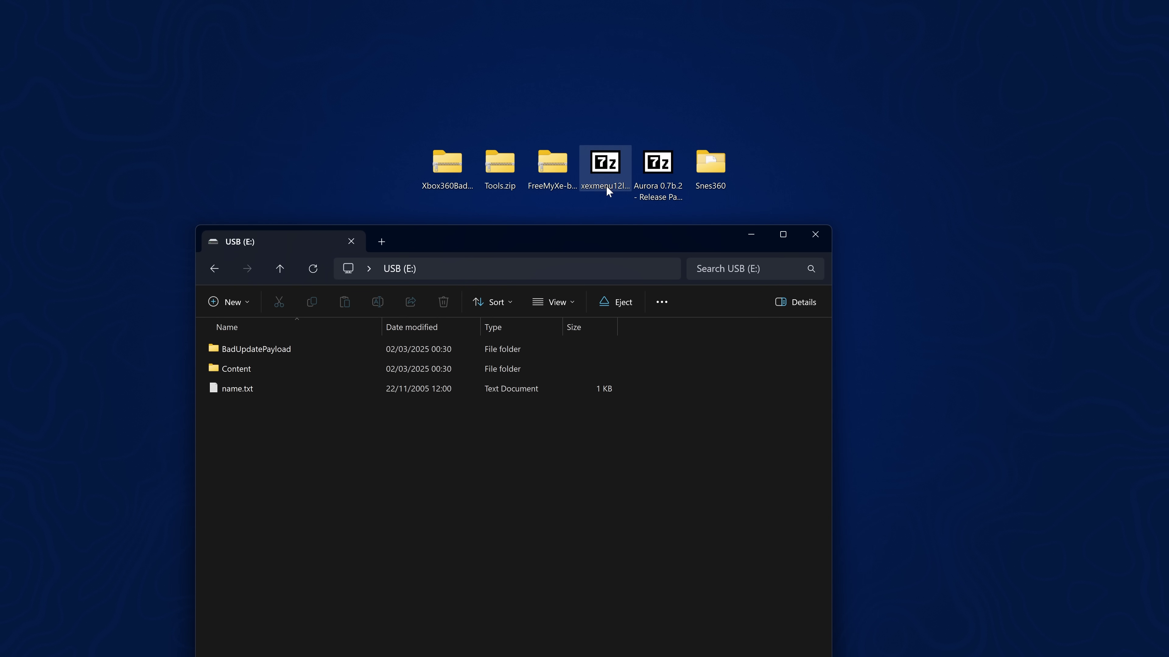
double_click(604, 166)
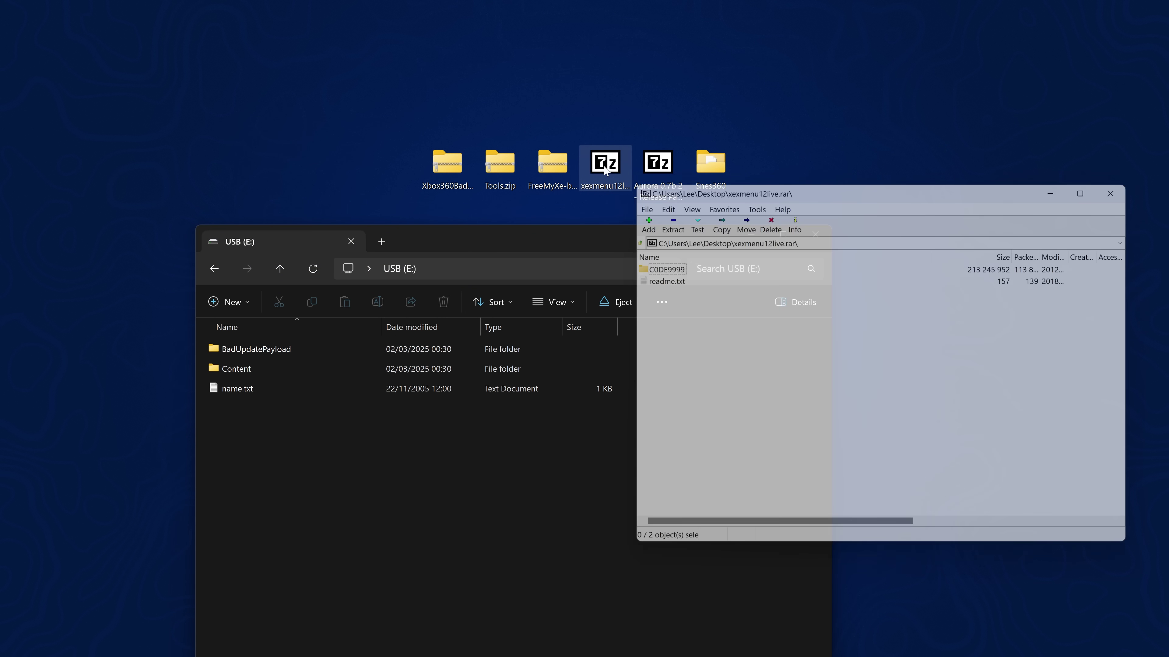
left_click_drag(679, 187, 725, 135)
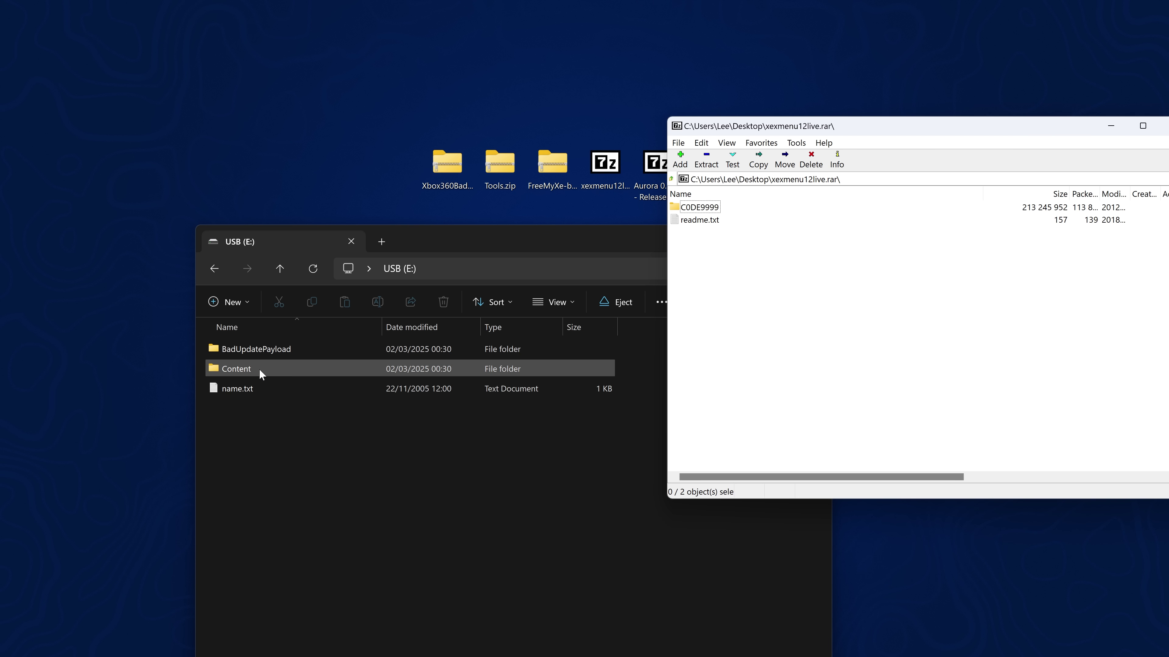
left_click(290, 369)
left_click_drag(557, 233, 483, 122)
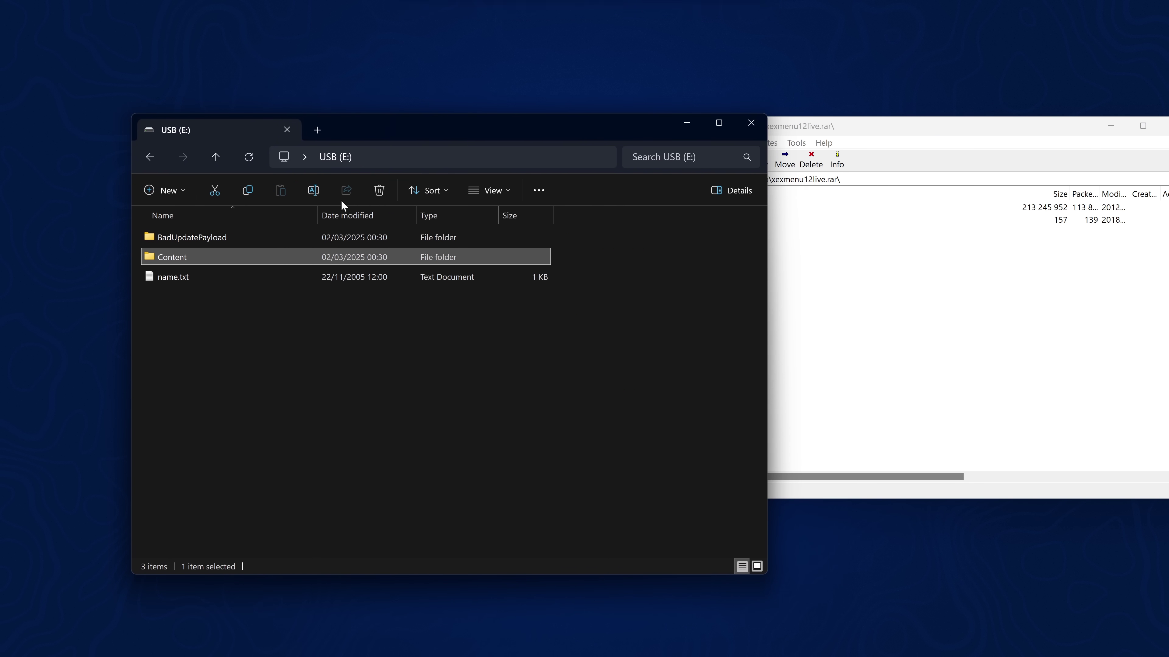
left_click(495, 194)
mouse_move(489, 446)
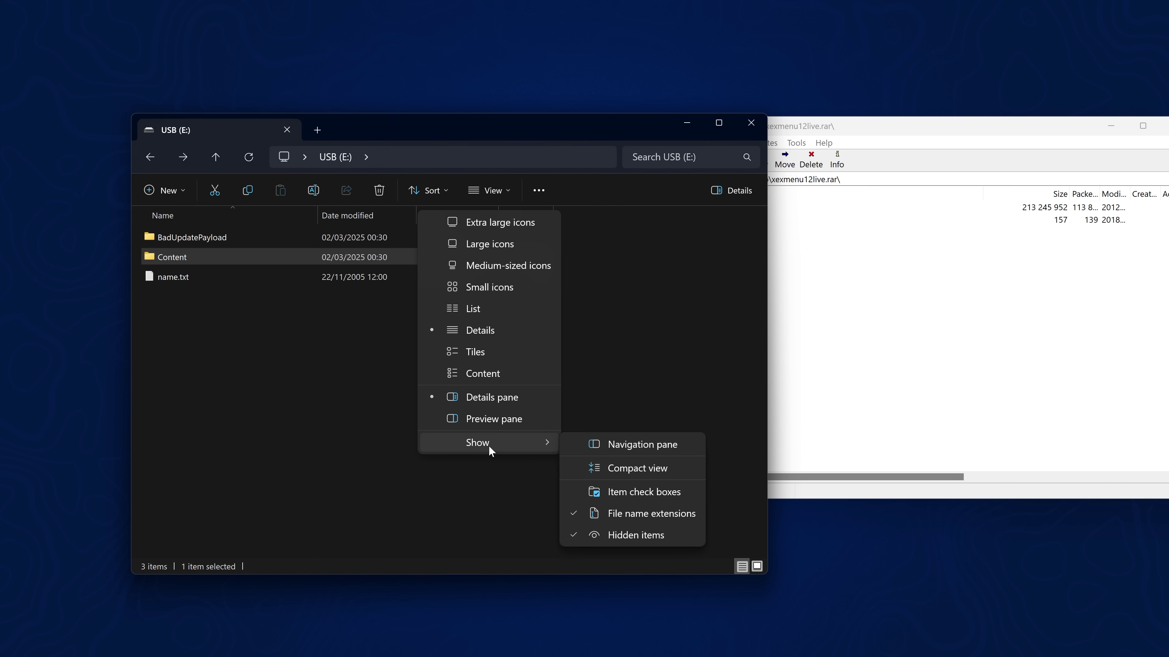
left_click(629, 534)
double_click(189, 261)
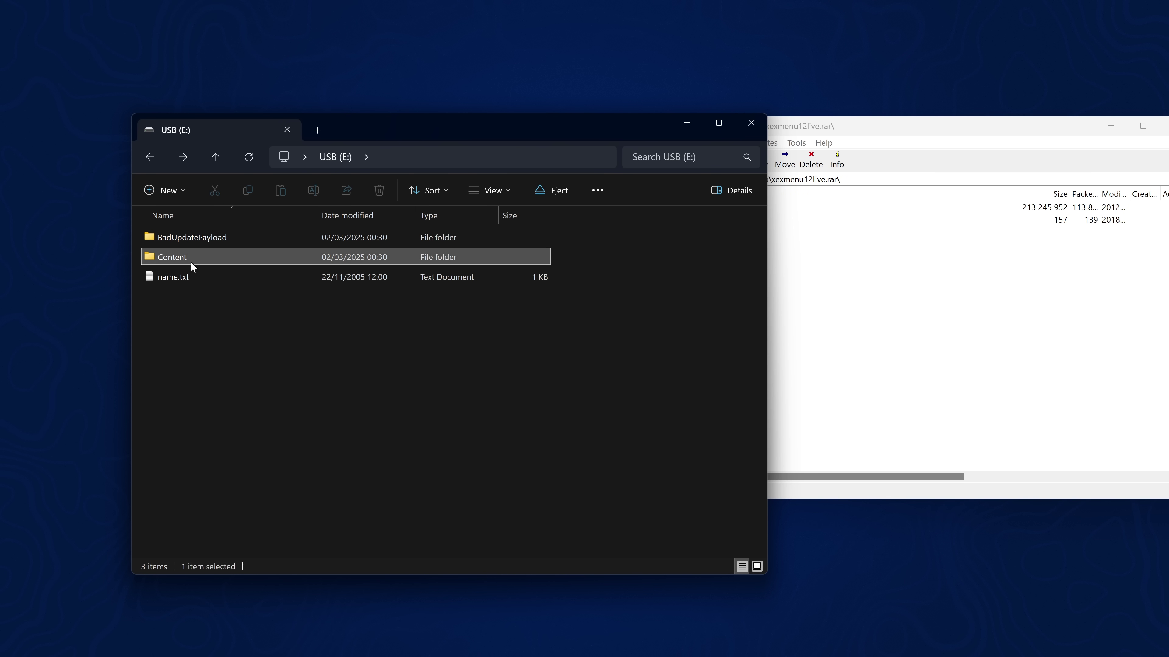
left_click(196, 238)
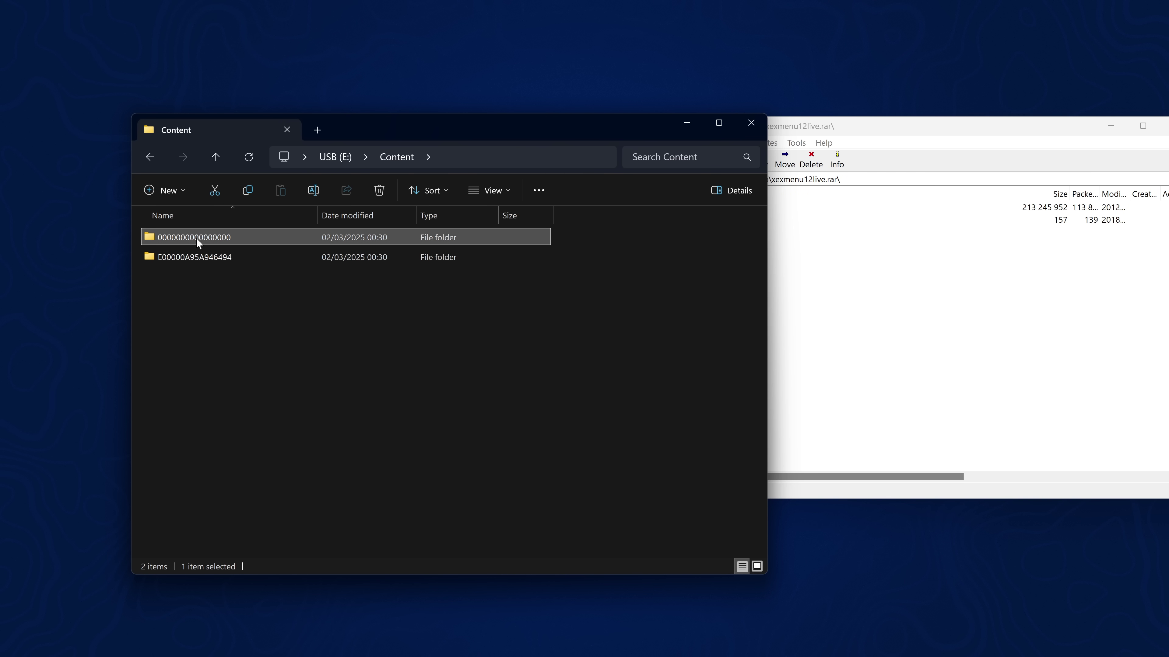
double_click(224, 238)
left_click(928, 368)
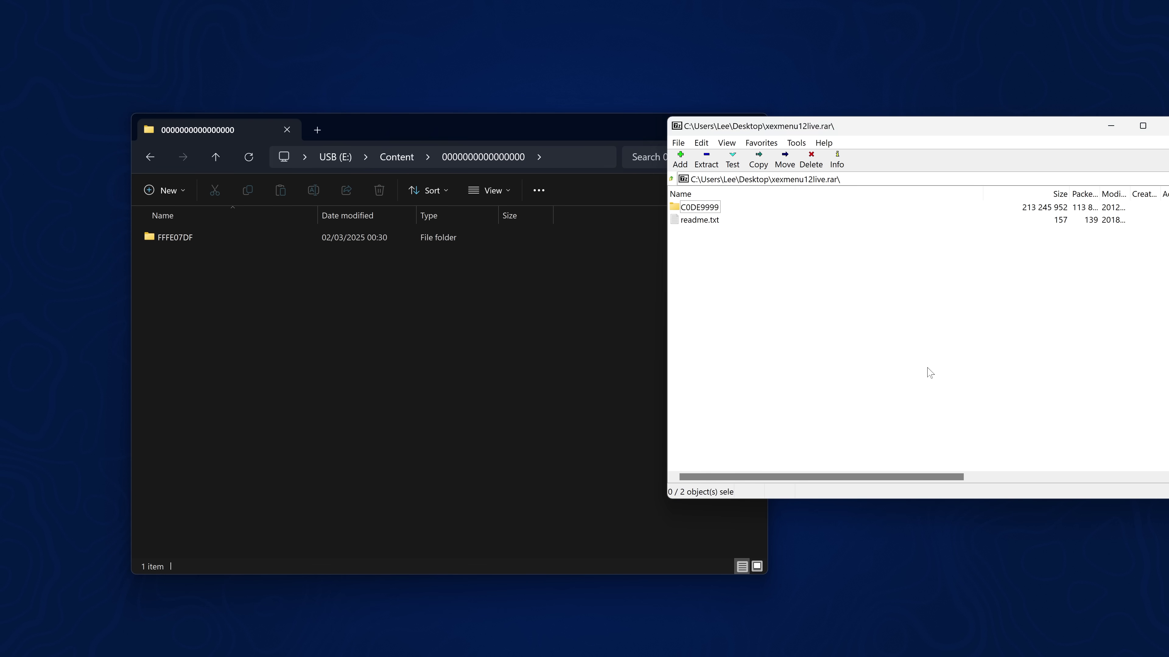
left_click(687, 210)
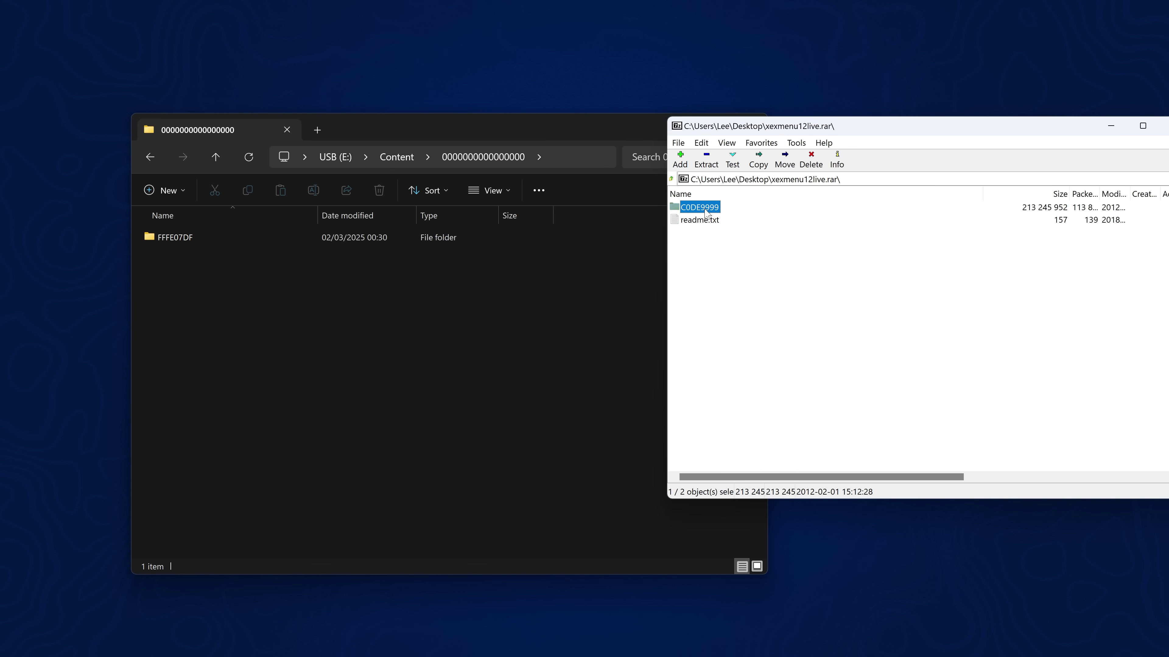
left_click_drag(402, 332, 402, 333)
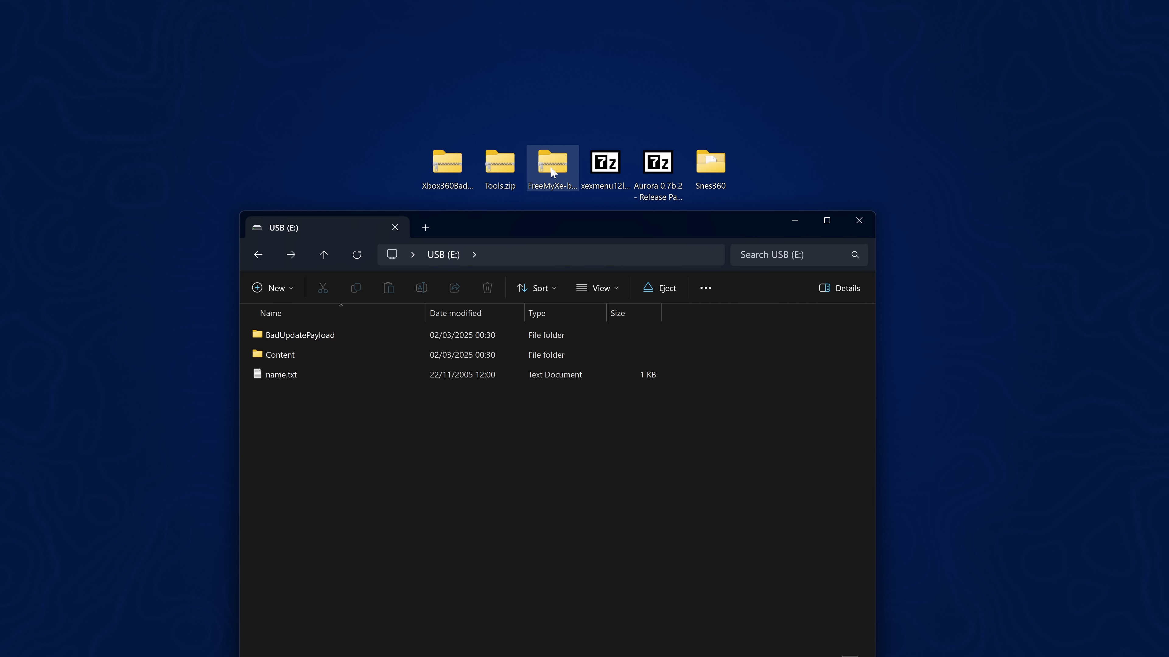
Open FreeMyXe-beta1.zip, select FreeMyXe.xex, and open the BadUpdatePayload folder on USB (E:) alongside it
double_click(552, 171)
left_click_drag(515, 23, 865, 98)
left_click(703, 198)
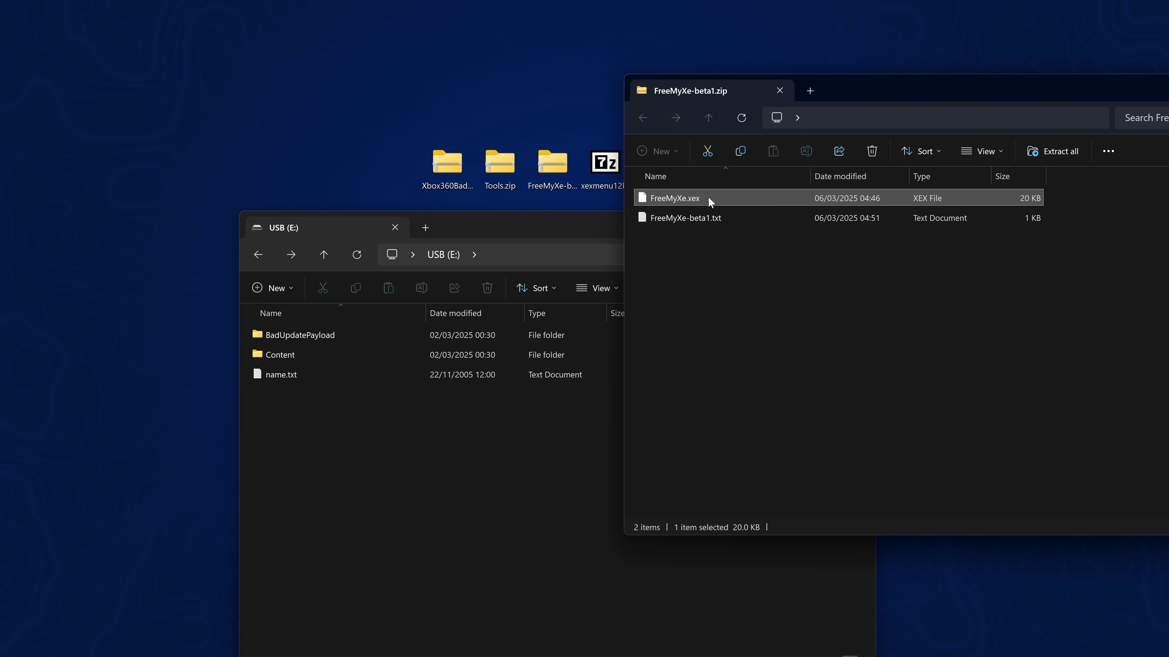
left_click_drag(469, 216, 367, 139)
left_click(192, 254)
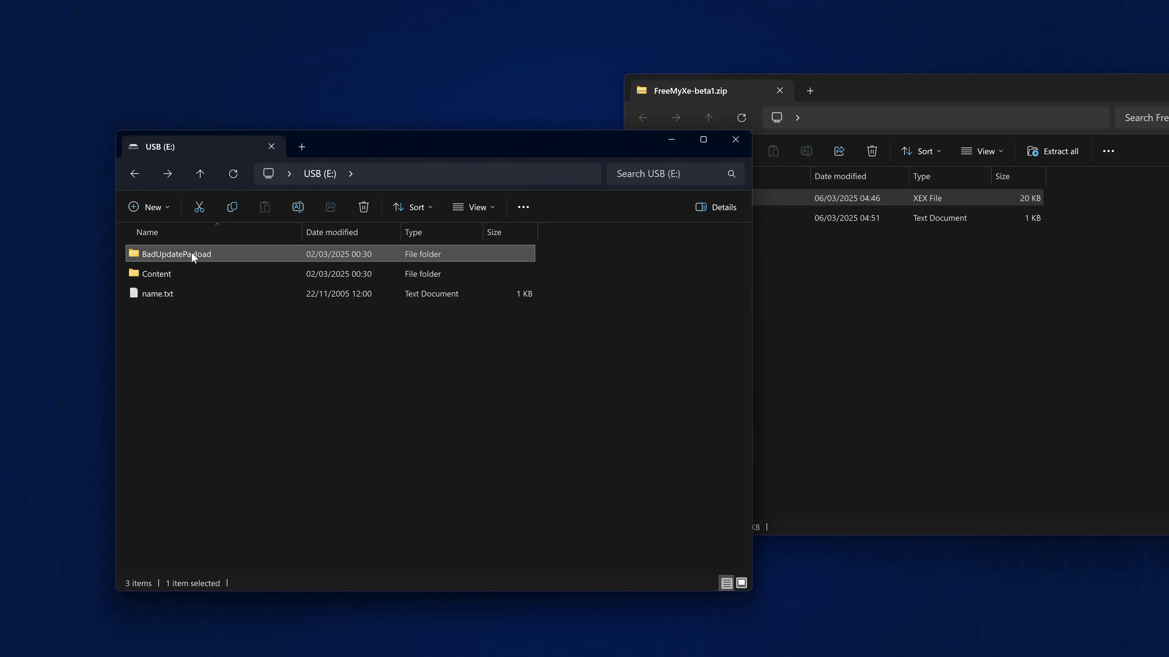
double_click(198, 255)
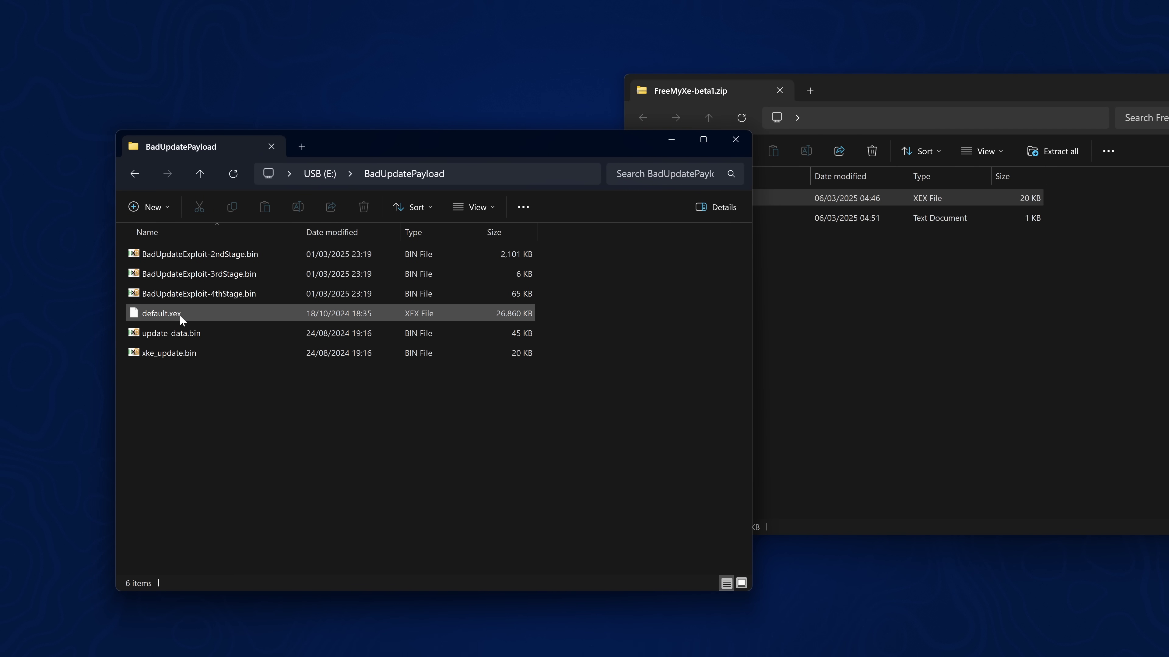
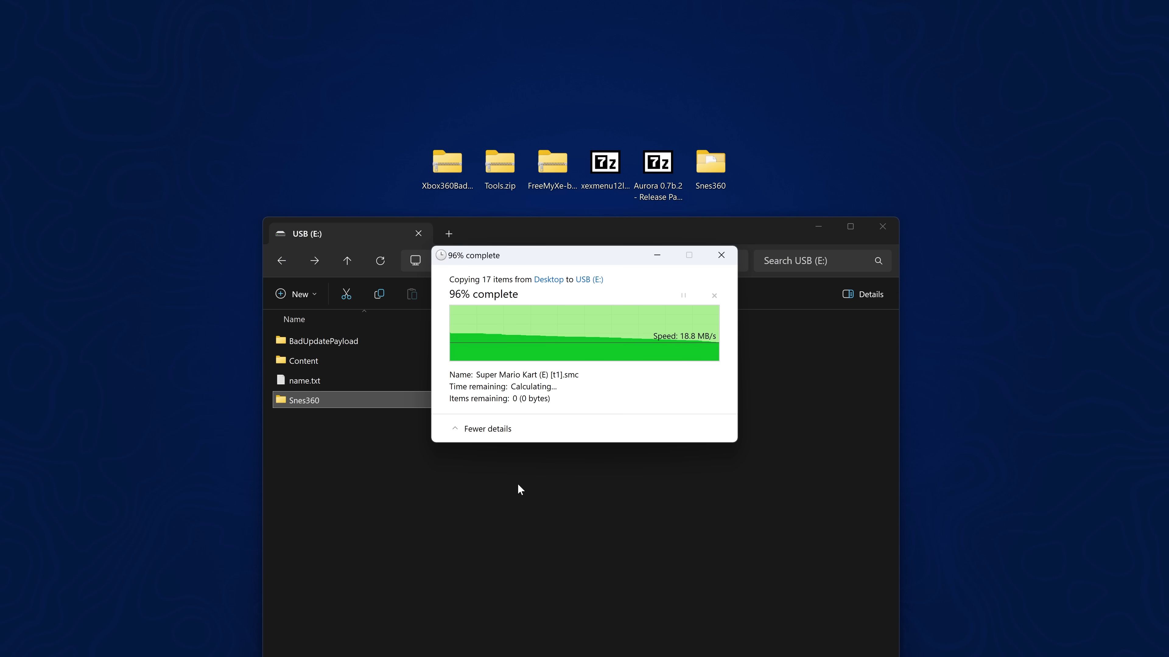
Open the Aurora 0.7b.2 - Release Package.rar archive and create a folder named Aurora in the root of USB (E:)
double_click(655, 176)
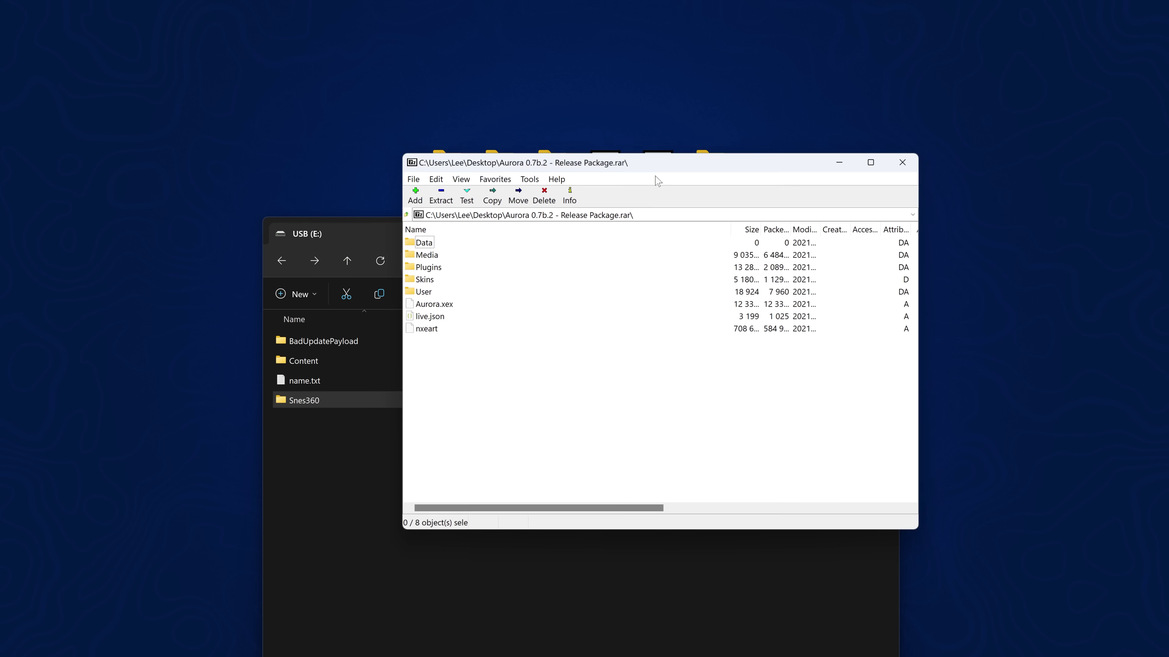
left_click_drag(598, 159, 828, 118)
right_click(365, 467)
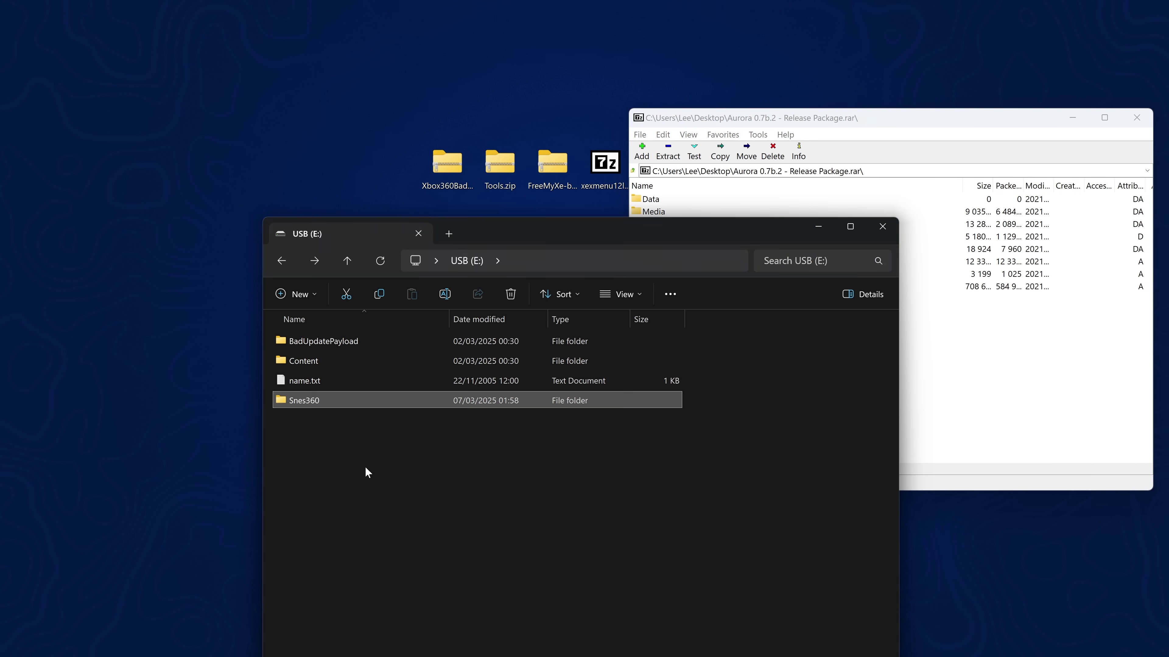
mouse_move(524, 435)
left_click(560, 438)
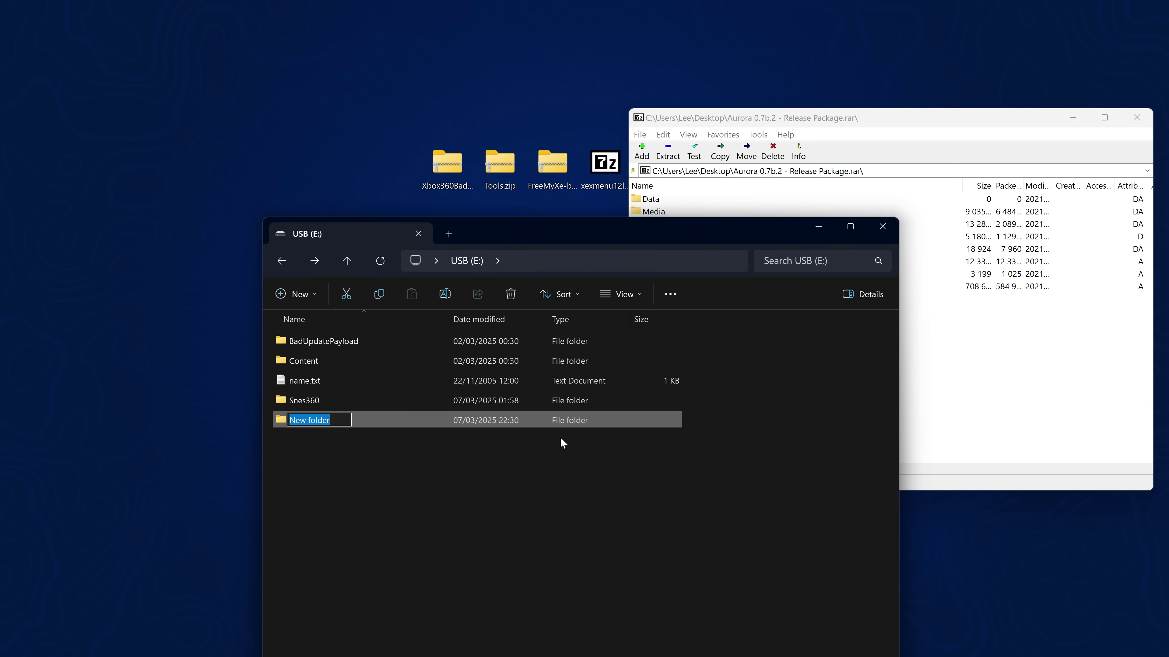
type("Aurora")
key("Return")
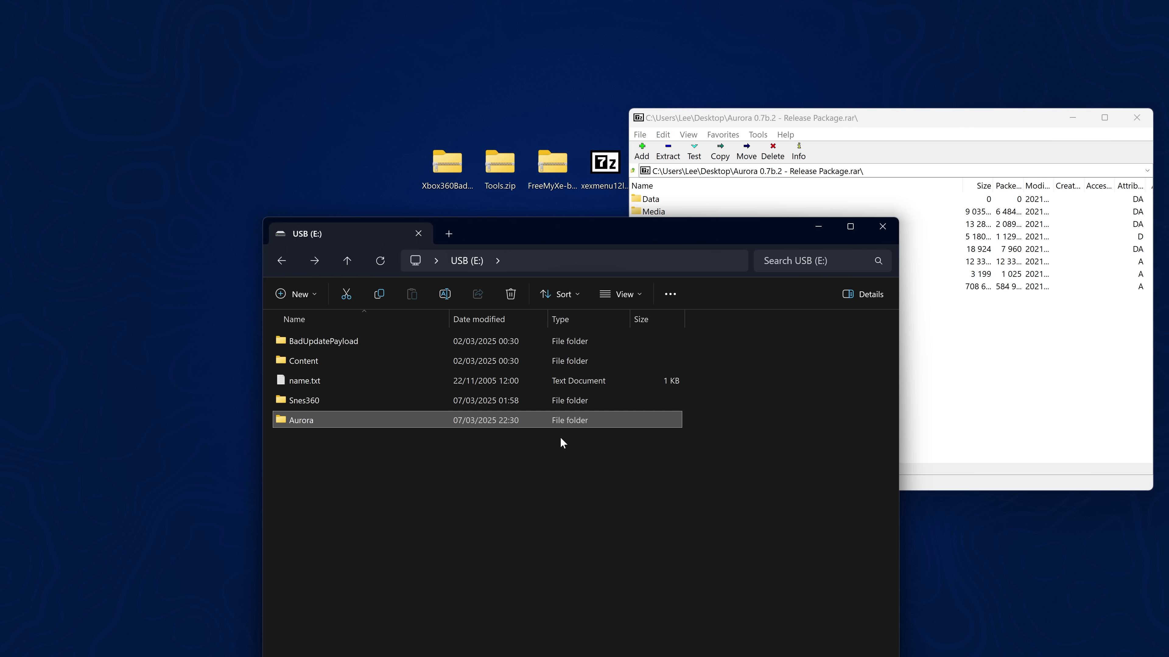
Copy the entire contents of the Aurora 0.7b.2 archive into the Aurora folder on USB (E:), and close the archive
double_click(614, 420)
left_click(1022, 386)
left_click_drag(749, 335, 637, 206)
left_click_drag(443, 388, 444, 388)
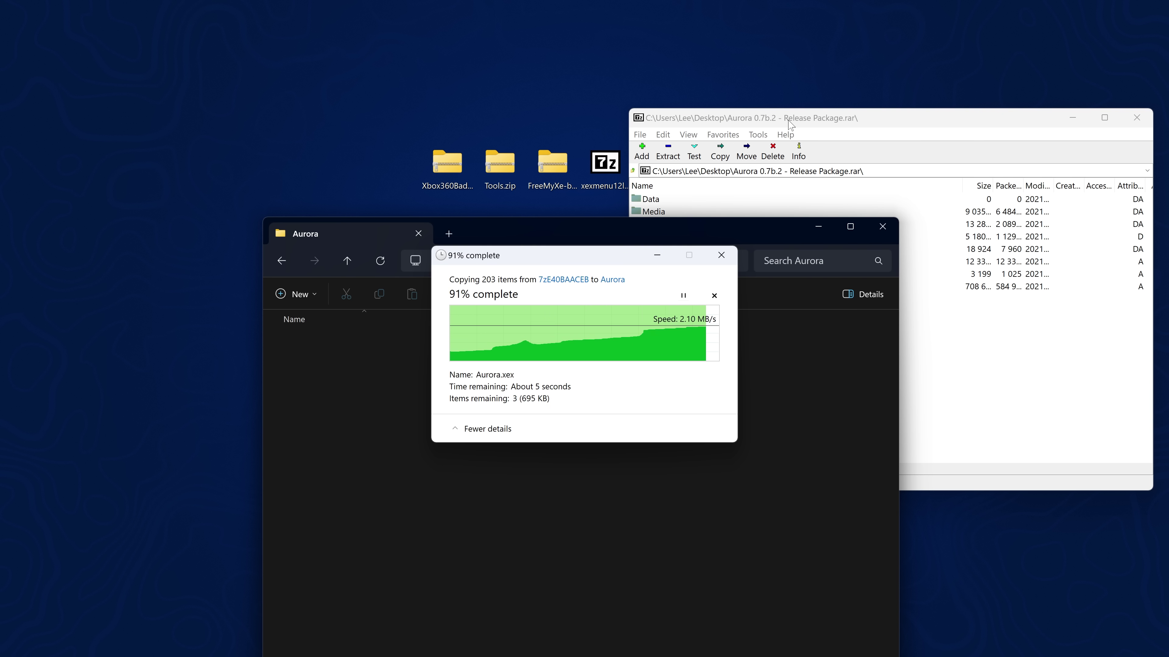
left_click_drag(817, 122, 596, 148)
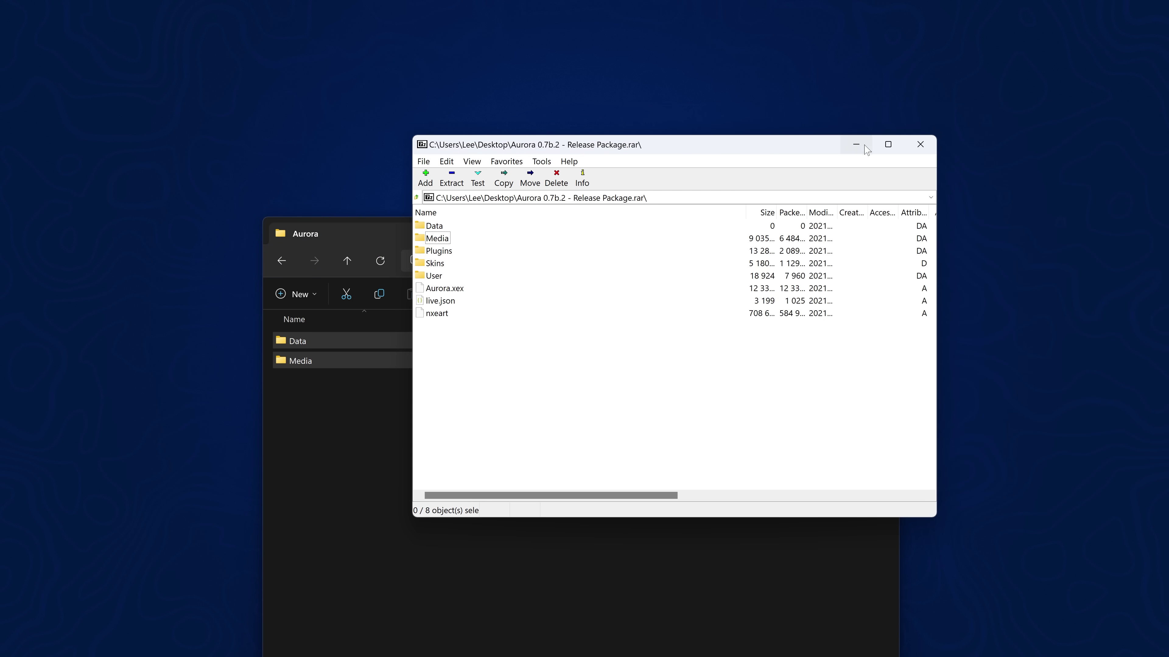
left_click(921, 144)
Refresh the Aurora folder on USB (E:) and check the copied folders and files
left_click_drag(550, 232, 561, 120)
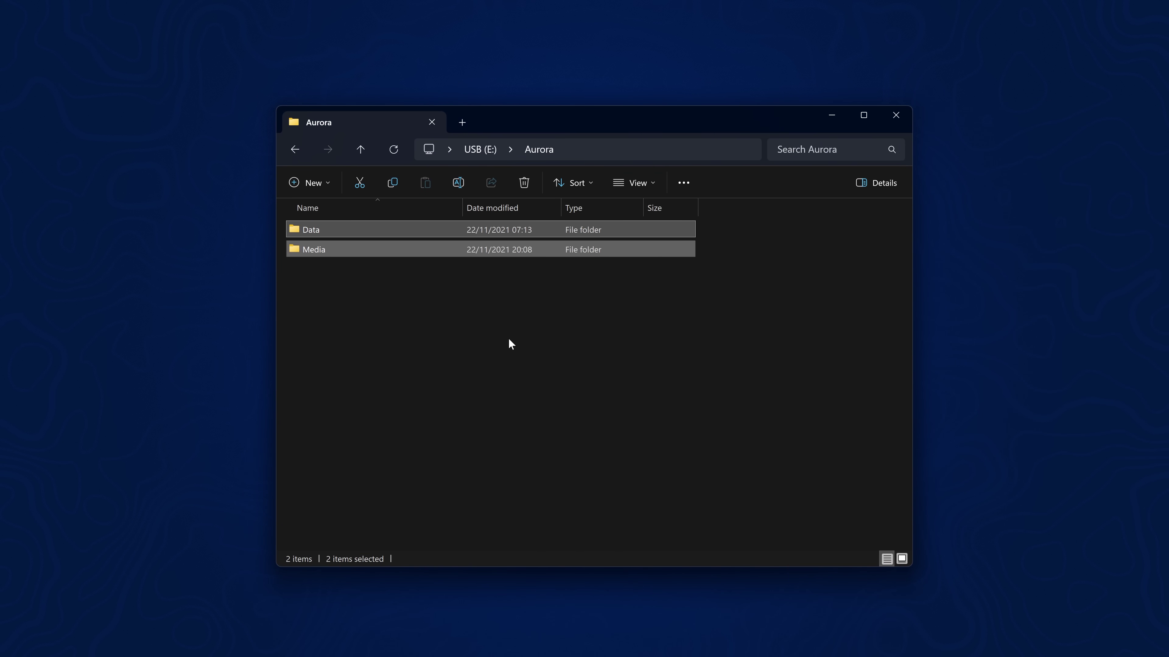
left_click(490, 283)
left_click(393, 153)
left_click(342, 405)
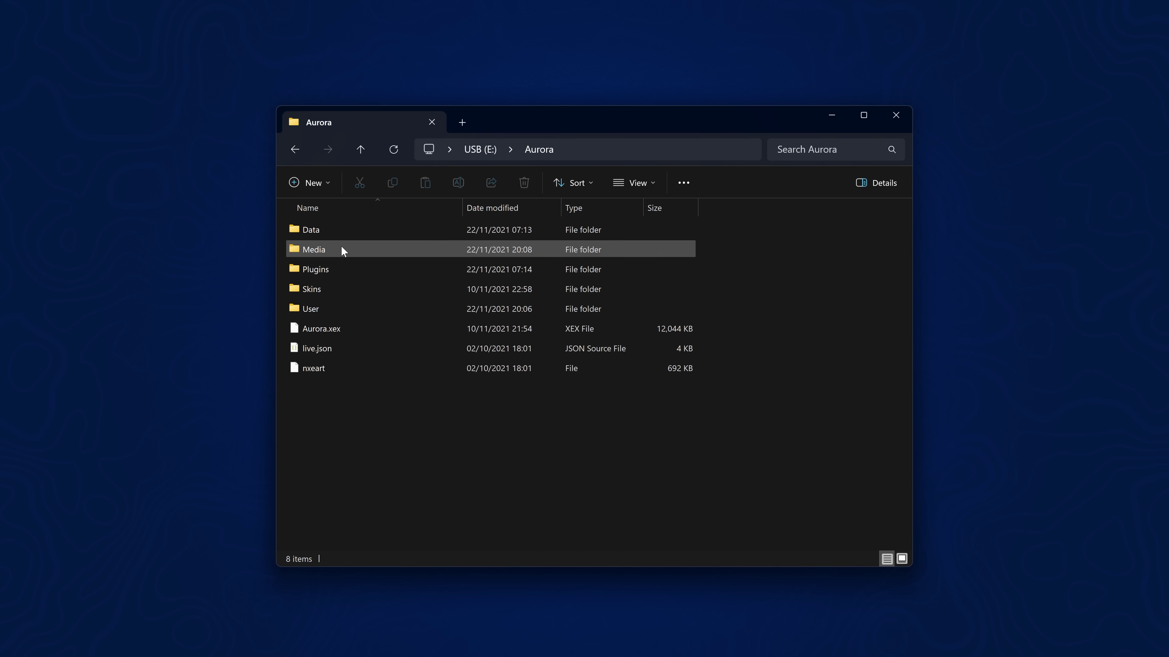
mouse_move(604, 130)
left_mouse_down()
mouse_move(485, 267)
mouse_move(616, 130)
left_mouse_up()
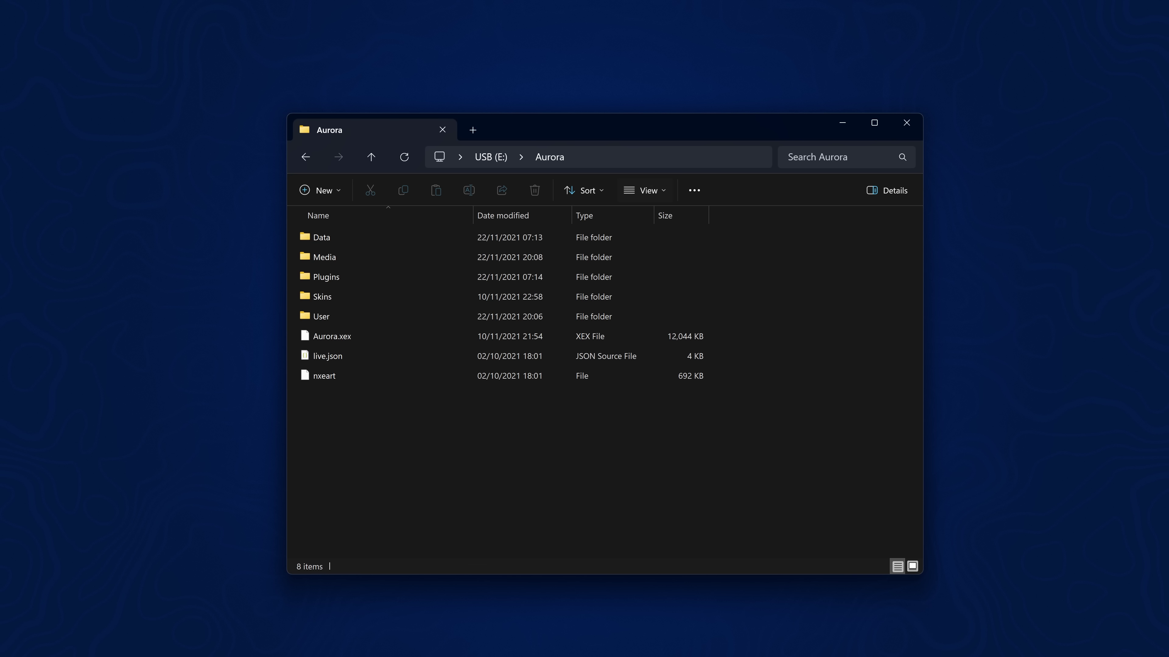
Extract the XePatcher folder from Tools.zip to the desktop, place it beside the Snes360 folder, and close the zip
left_click_drag(680, 125, 593, 262)
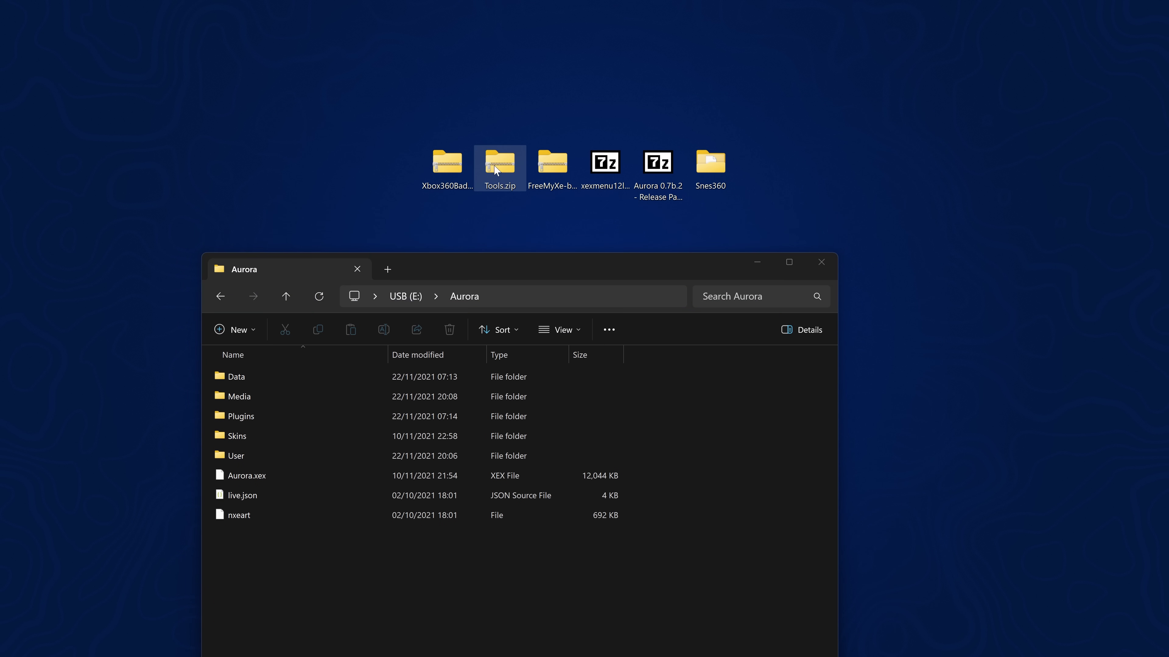
double_click(503, 170)
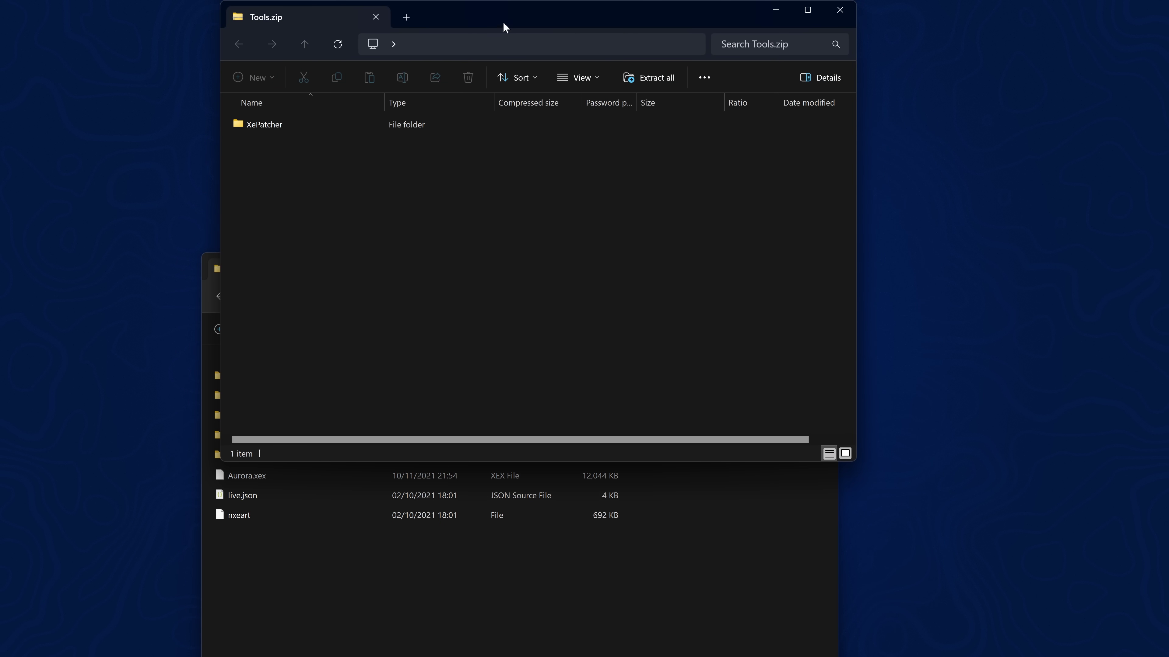
left_click_drag(532, 36, 573, 292)
left_click(295, 382)
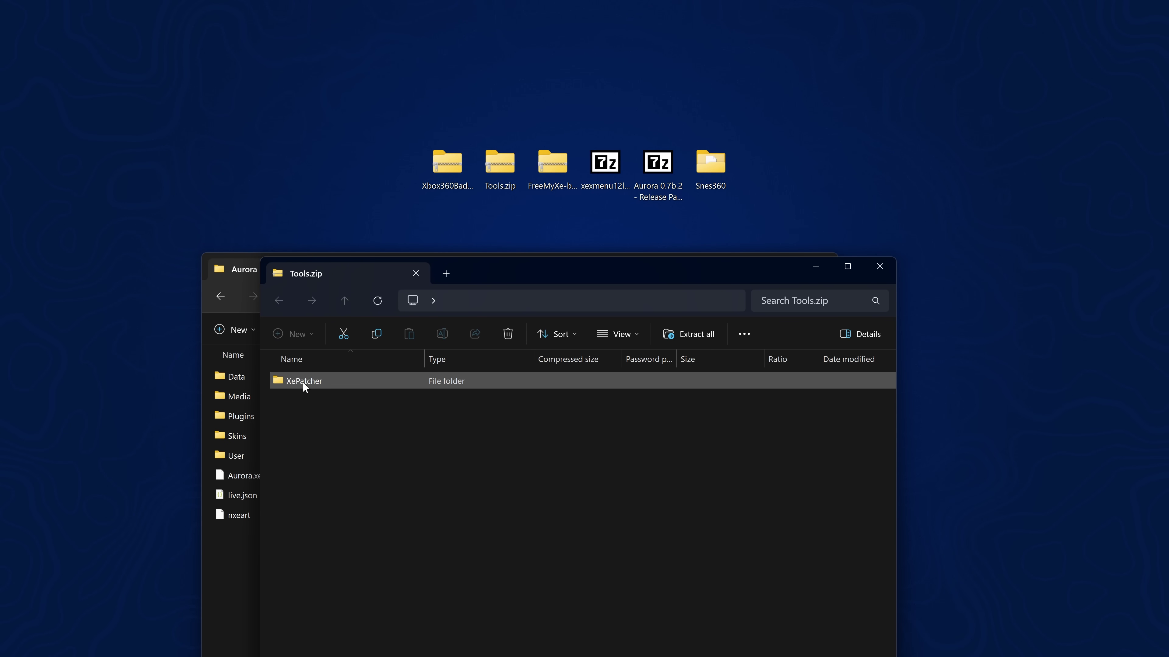
left_click_drag(303, 384, 793, 181)
left_click(879, 266)
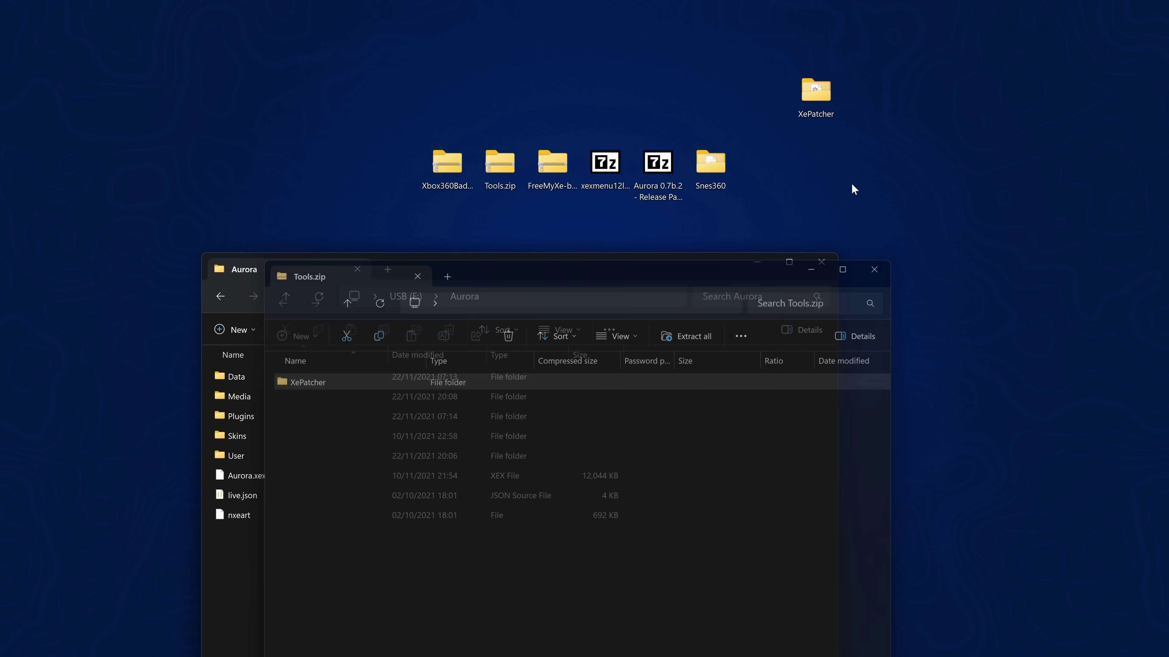
left_click_drag(815, 92, 769, 169)
Open the XePatcher folder and start a PowerShell terminal in it, keeping the Aurora folder accessible
double_click(764, 171)
left_click_drag(550, 201, 825, 94)
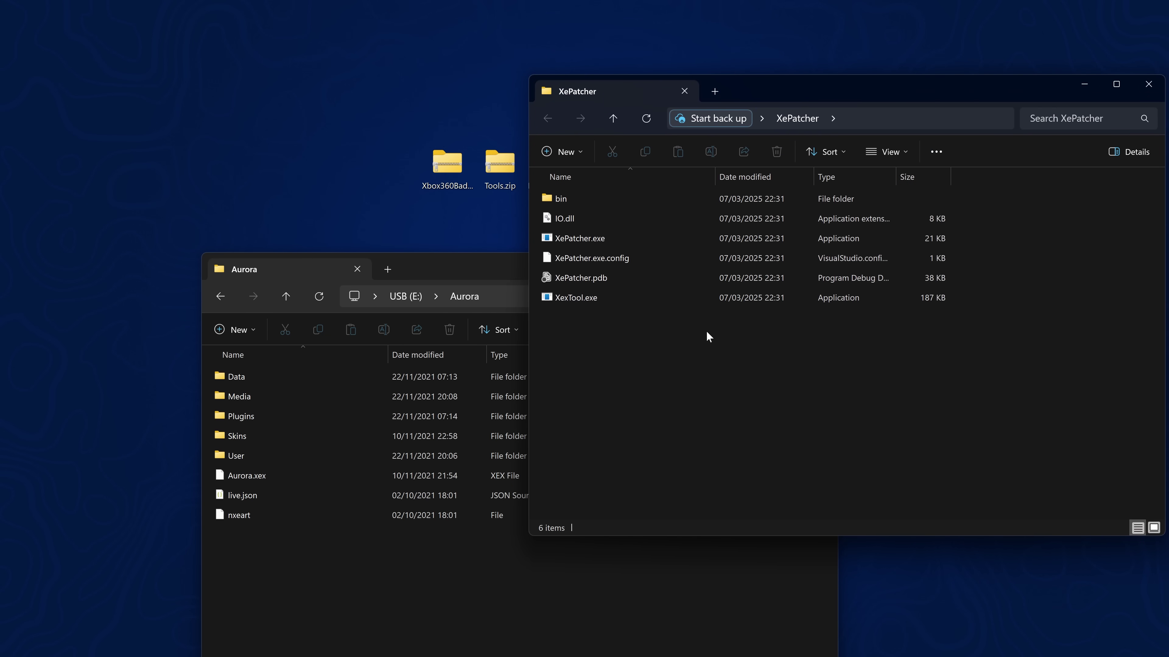
right_click(606, 326)
left_click(654, 437)
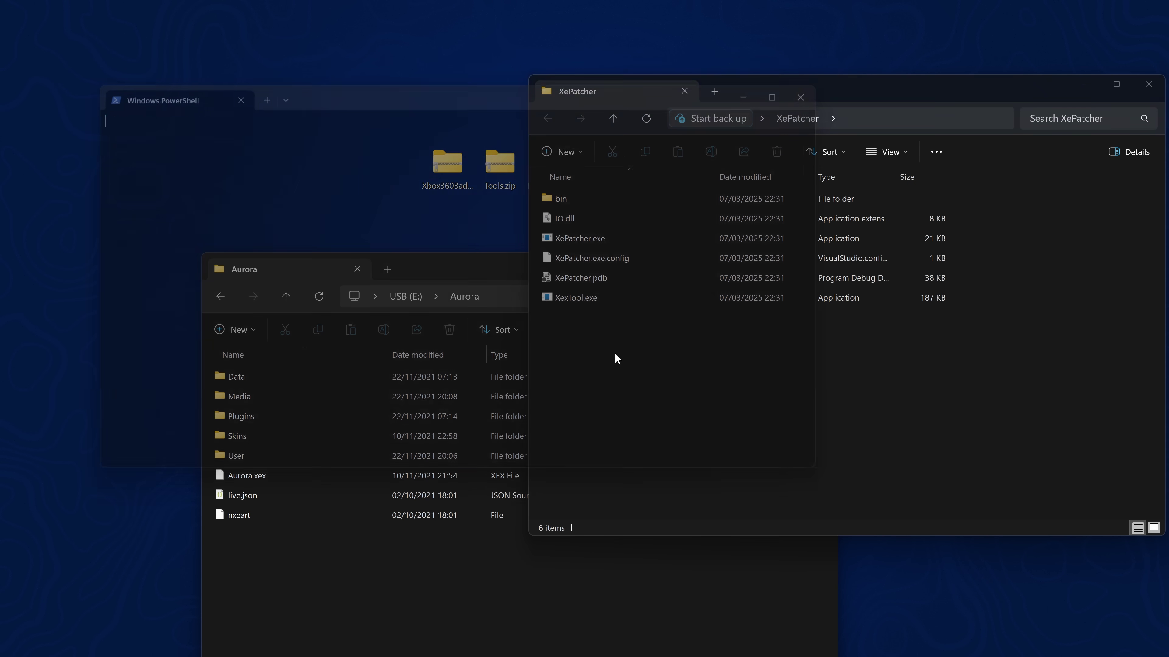
left_click_drag(444, 83, 771, 336)
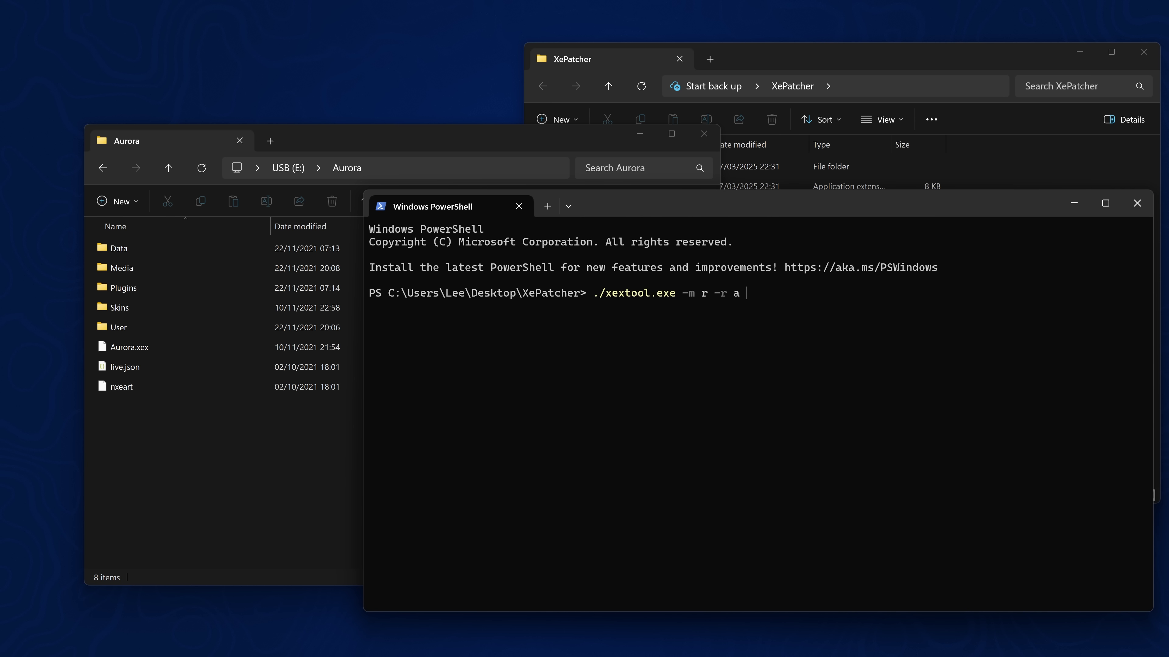
Remove the restrictions from Aurora.xex by running ./xextool.exe -m r -r a E:\Aurora\Aurora.xex in PowerShell
left_click_drag(626, 201, 667, 170)
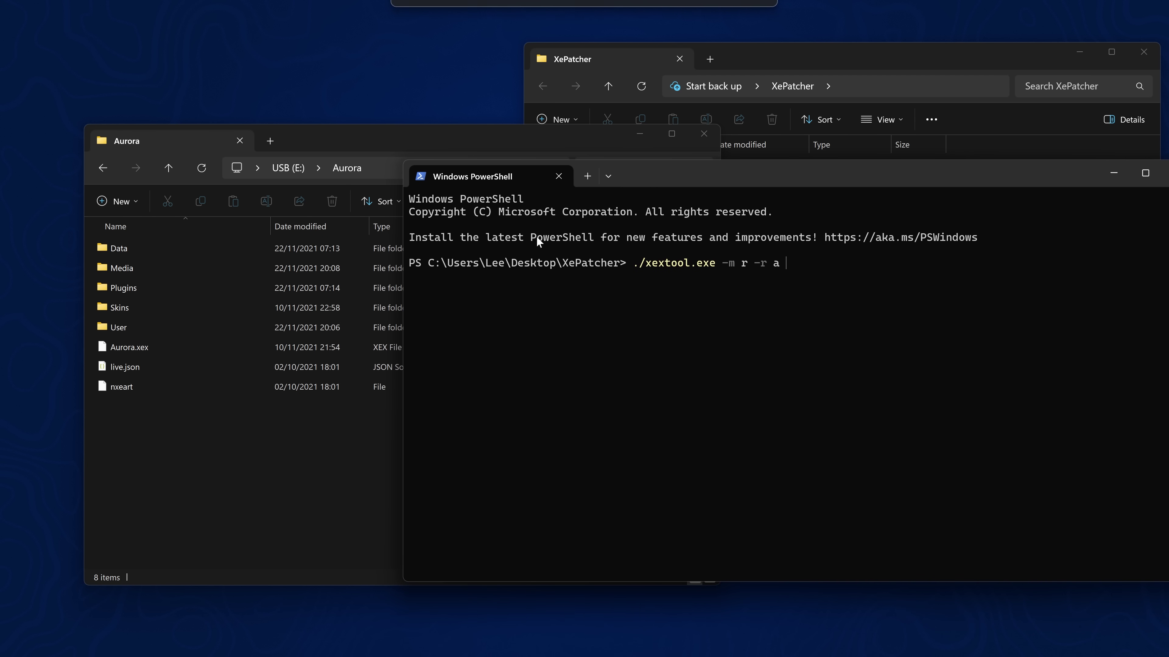
left_click(134, 348)
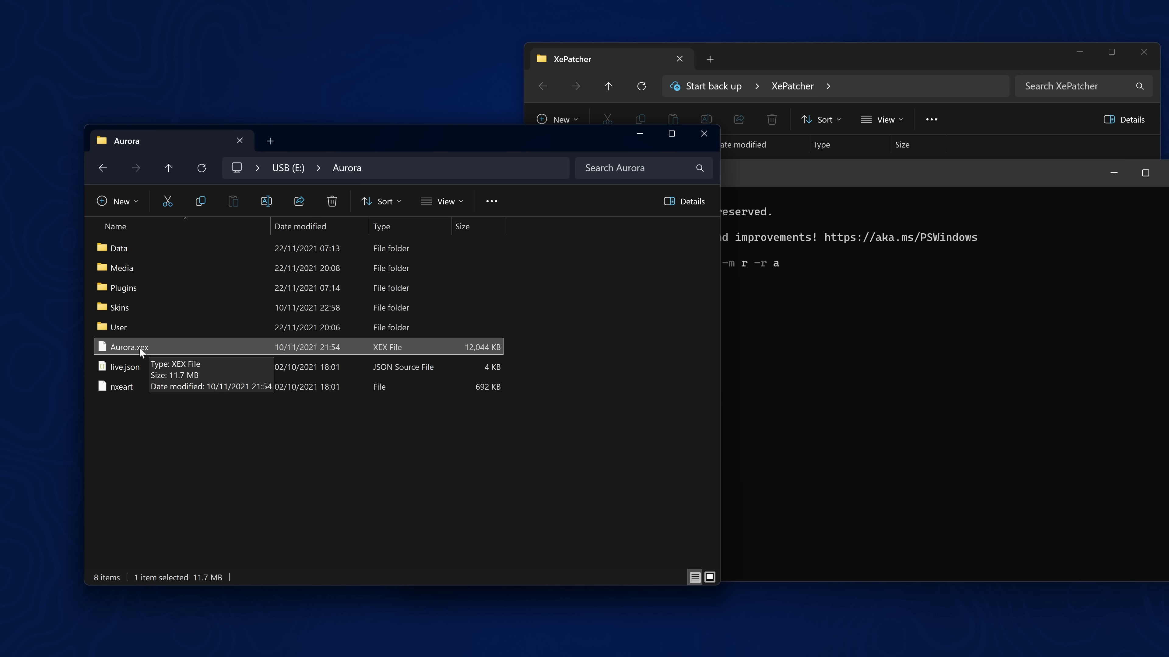
left_click_drag(139, 347, 856, 333)
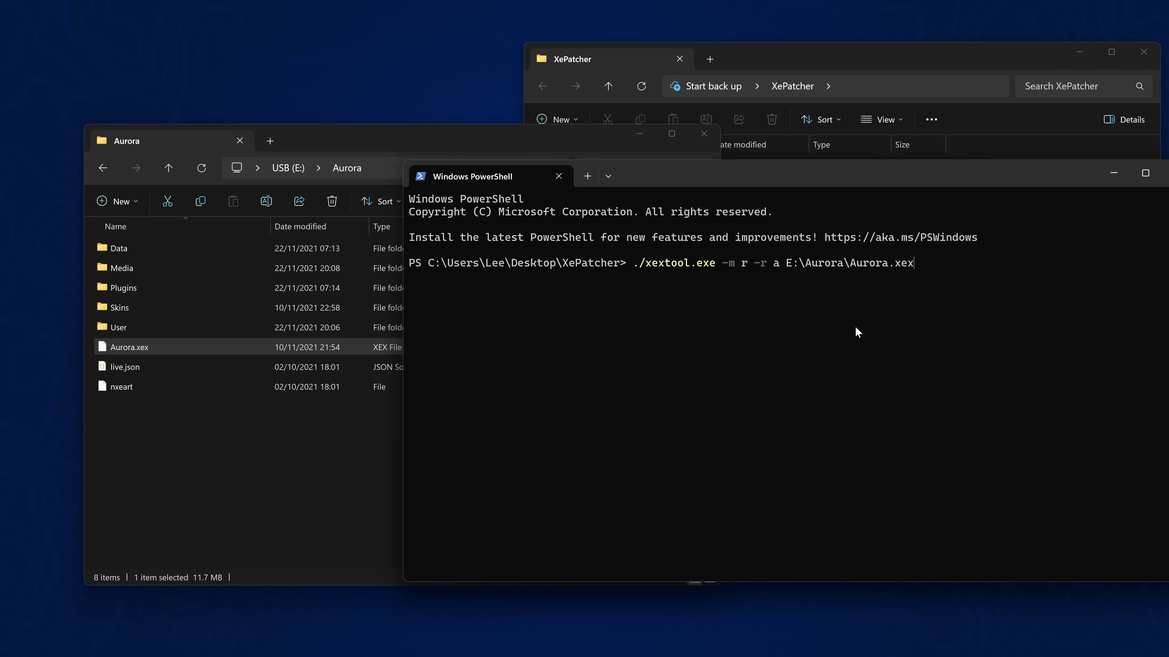
key("Return")
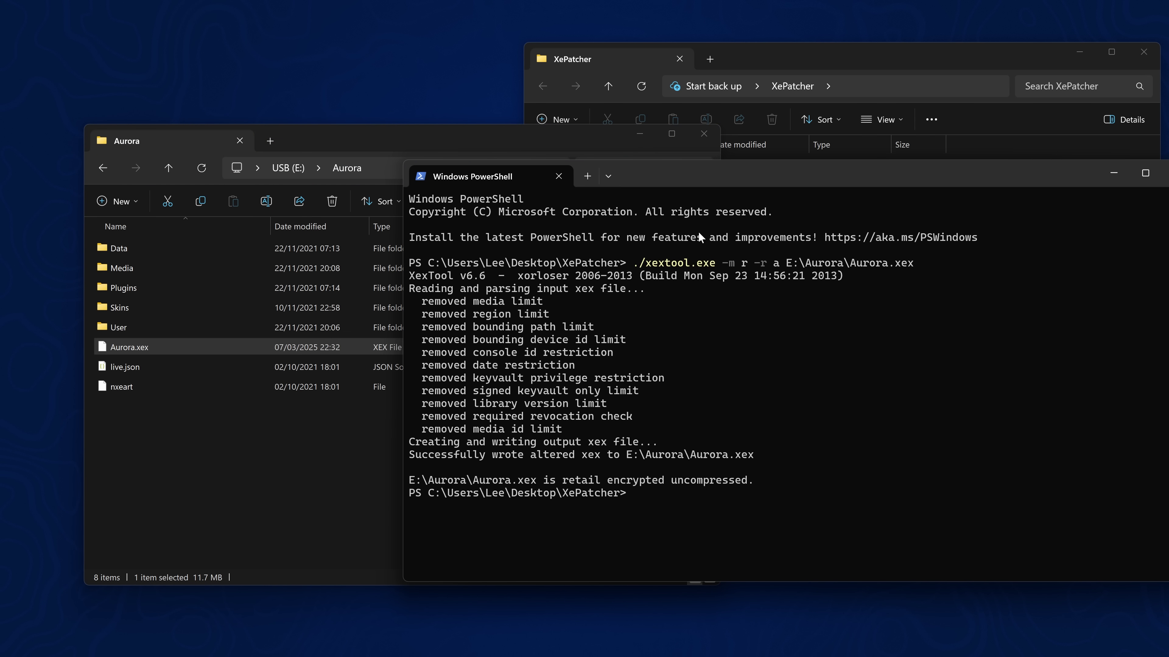
Open the Snes360 folder on USB (E:) and run ./xextool.exe -m r -r a E:\Snes360\Snes360.xex in PowerShell
left_click(277, 437)
key("alt+Left")
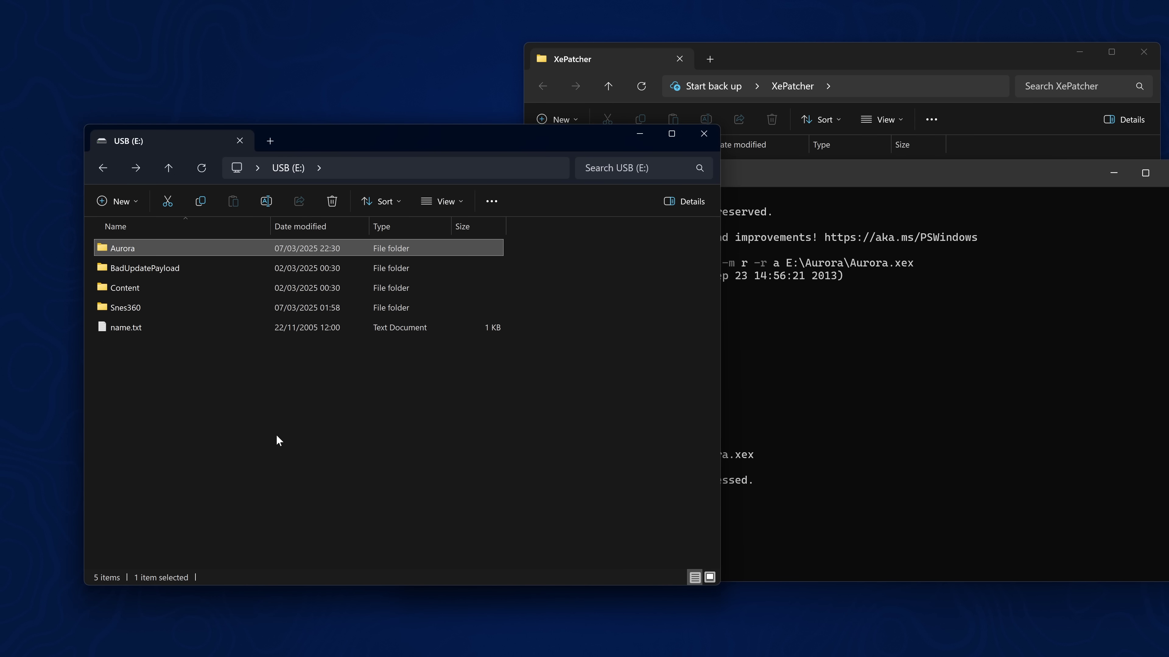
double_click(200, 311)
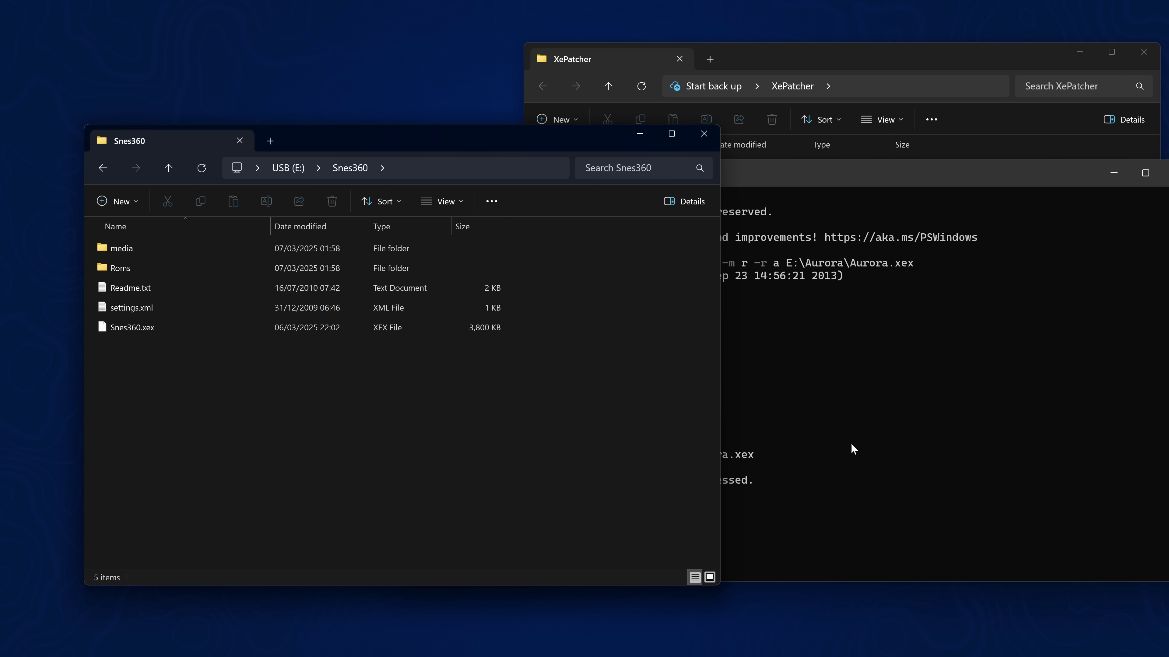
left_click(882, 409)
key("Up")
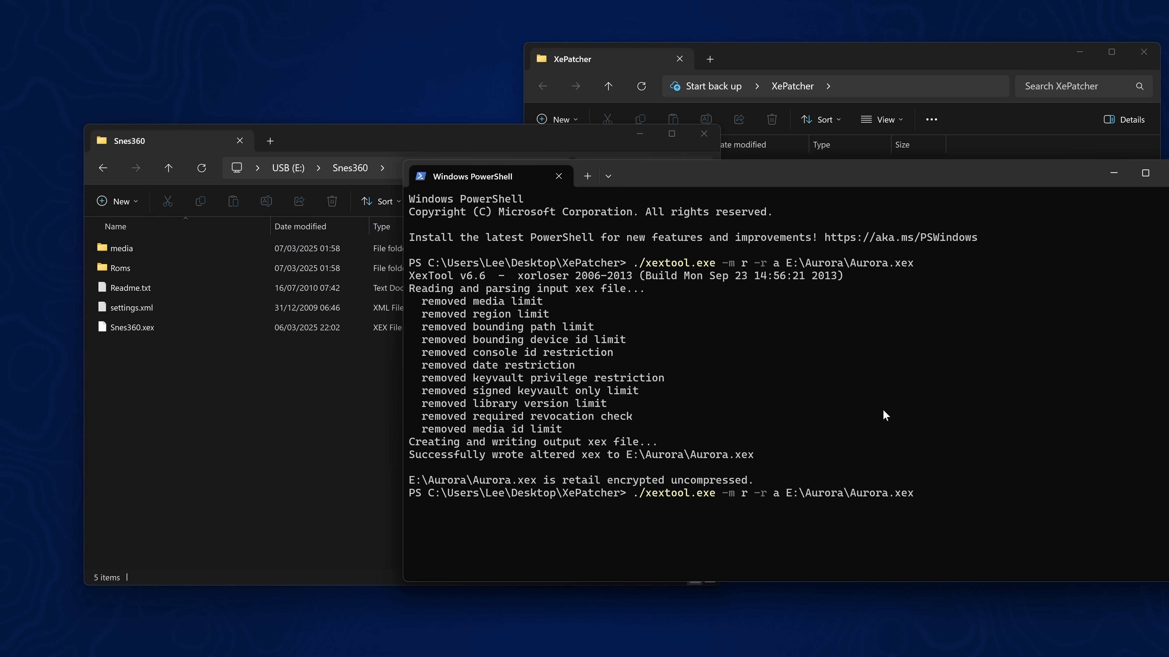
key("BackSpace")
key("BackSpace")
key("BackSpace")
key("BackSpace")
key("BackSpace")
key("BackSpace")
key("BackSpace")
key("BackSpace")
key("BackSpace")
key("BackSpace")
key("BackSpace")
key("BackSpace")
key("BackSpace")
key("BackSpace")
key("BackSpace")
key("BackSpace")
key("BackSpace")
key("BackSpace")
key("BackSpace")
key("BackSpace")
left_click_drag(152, 326, 852, 474)
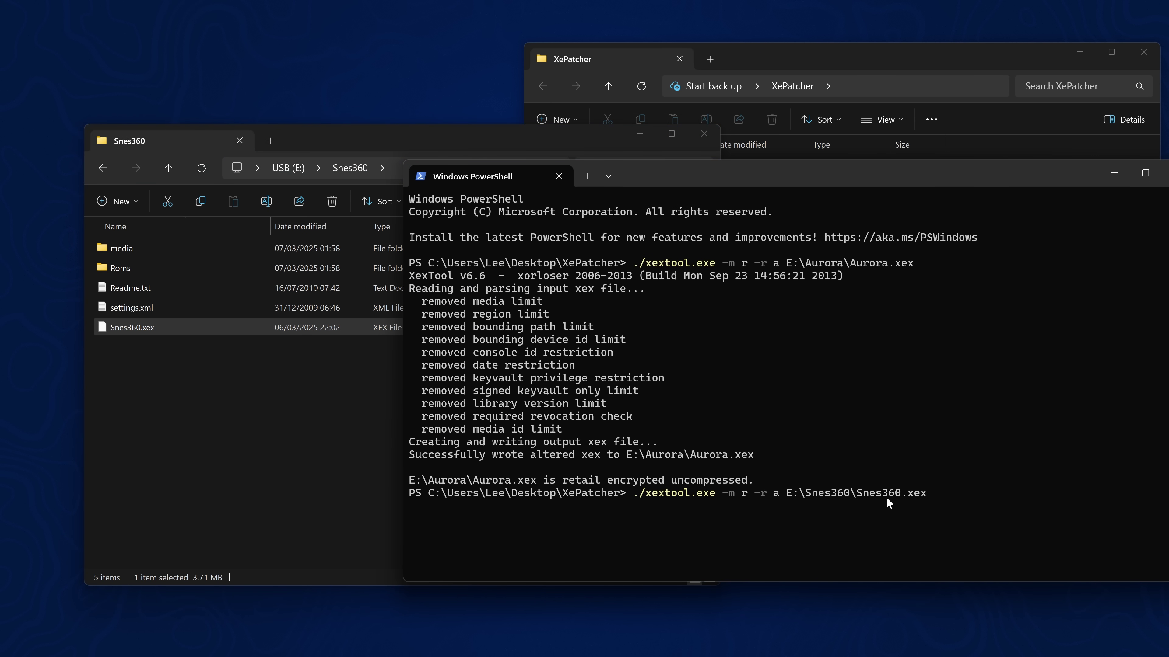
key("Return")
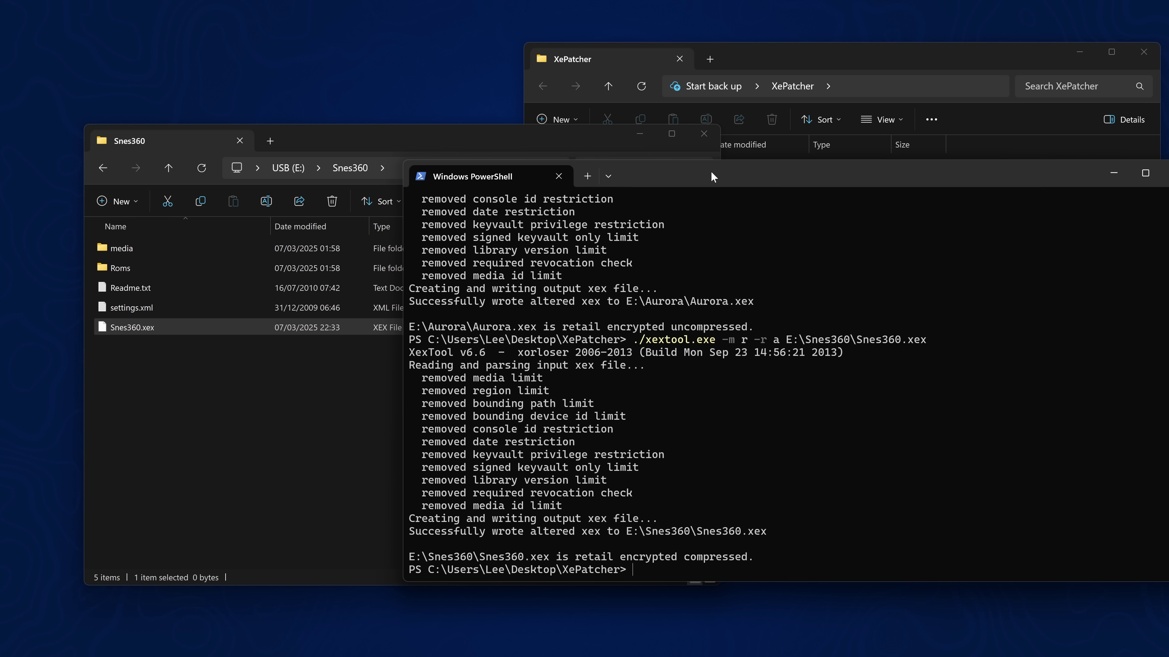
Check the xextool output for Snes360.xex, and close the PowerShell and XePatcher windows
left_click_drag(710, 171, 703, 161)
left_click_drag(407, 524, 667, 524)
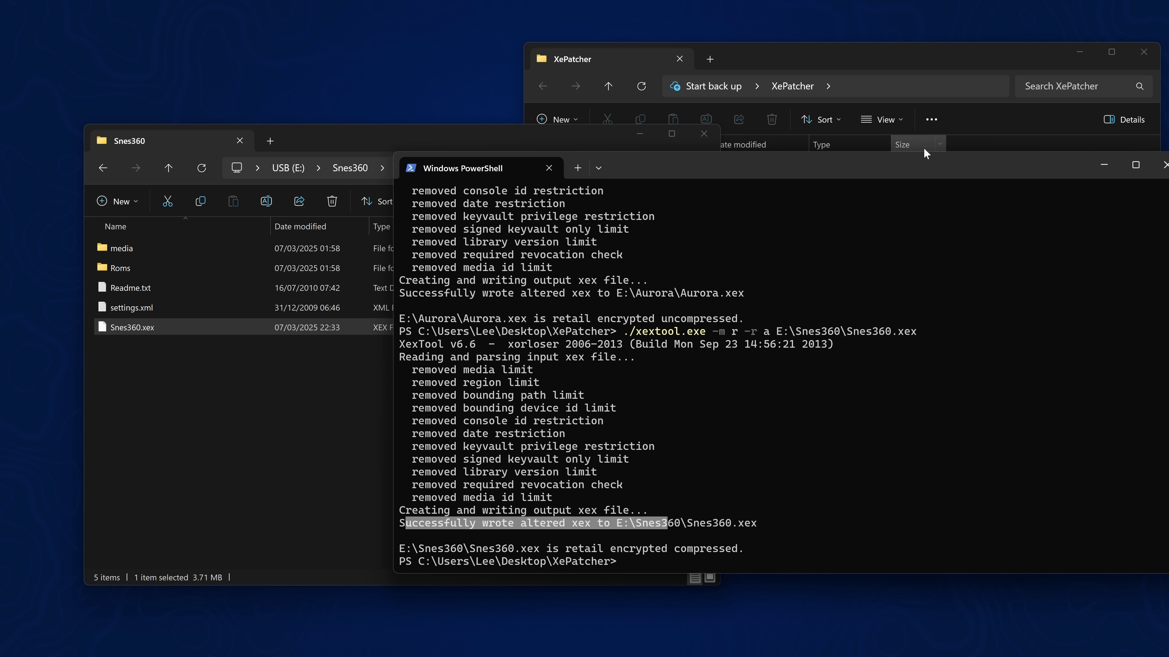
left_click_drag(989, 171, 955, 176)
left_click(1132, 171)
left_click(1143, 52)
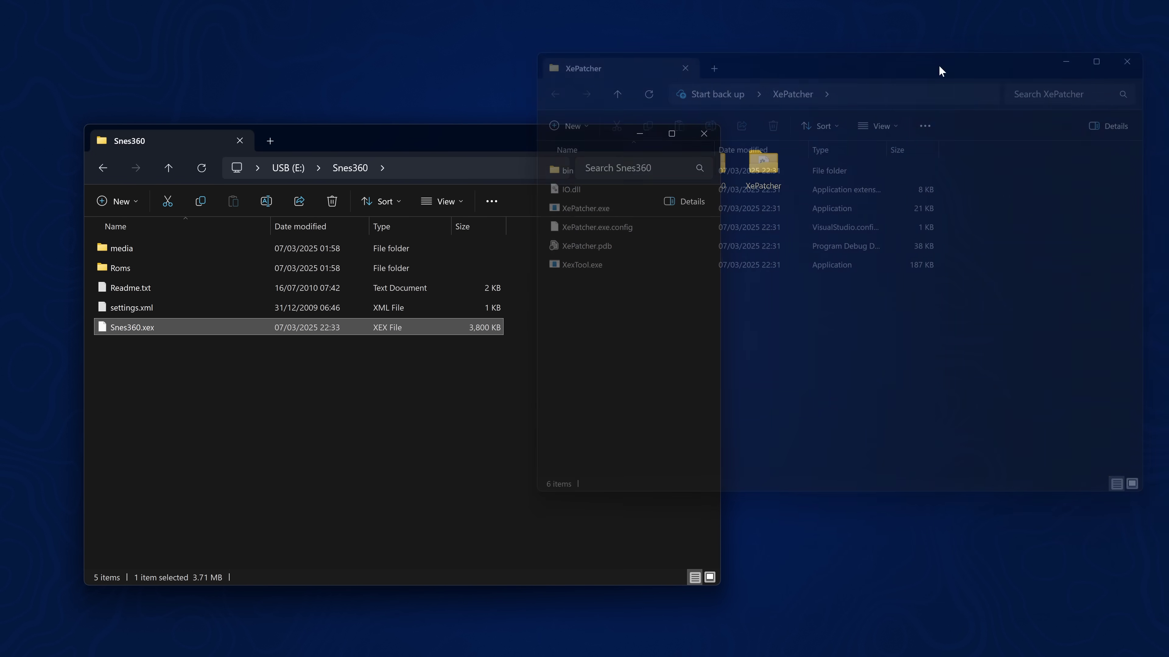
Return to the root of USB (E:) and review the folders and files prepared on the drive
left_click_drag(532, 127, 629, 109)
left_click(540, 396)
key("alt+Up")
key("ctrl+a")
left_click(577, 388)
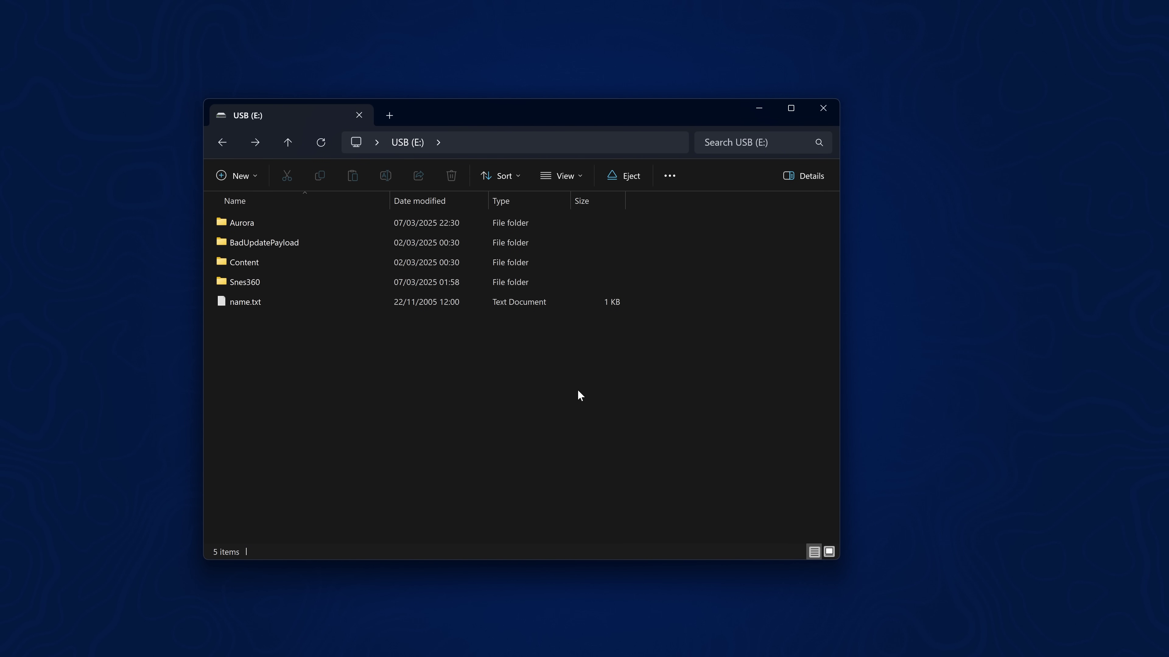
left_click_drag(701, 99, 722, 112)
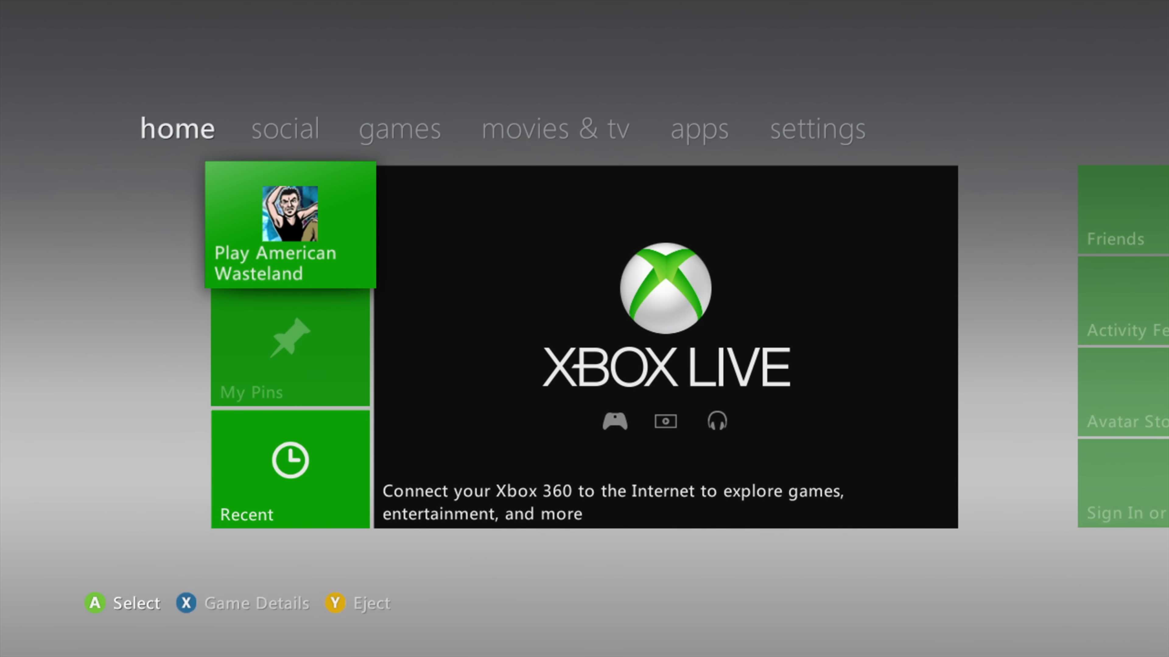
Switch to the Xbox 360 dashboard and sign in with the Player1 profile stored on the memory unit
key("super")
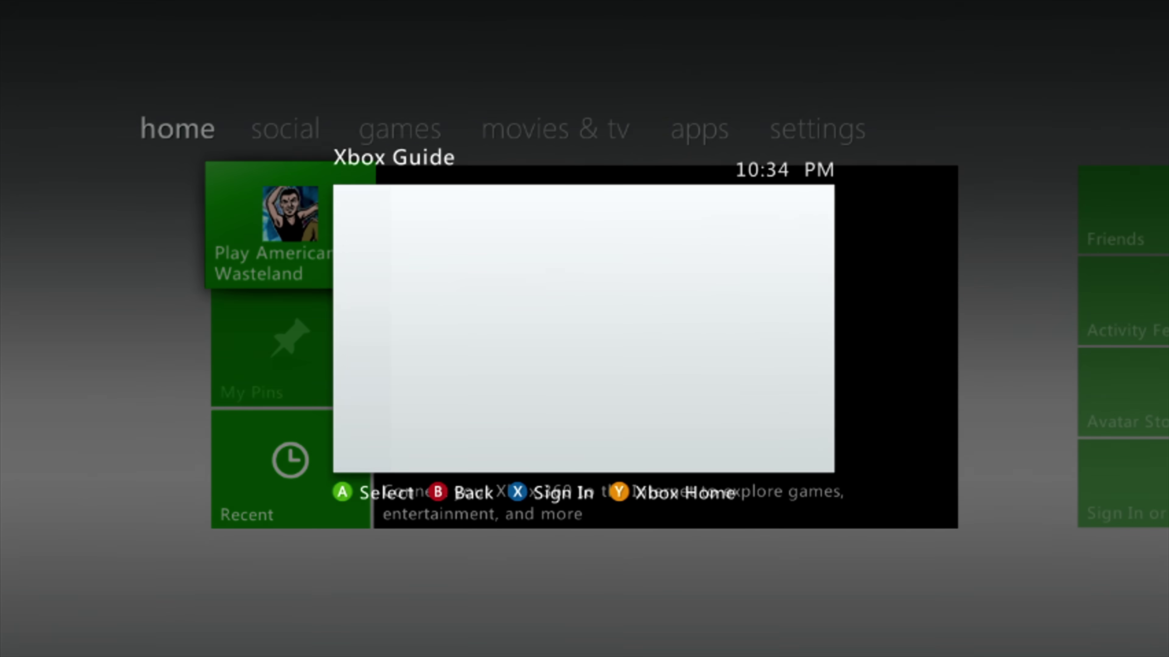
key("Down")
key("Return")
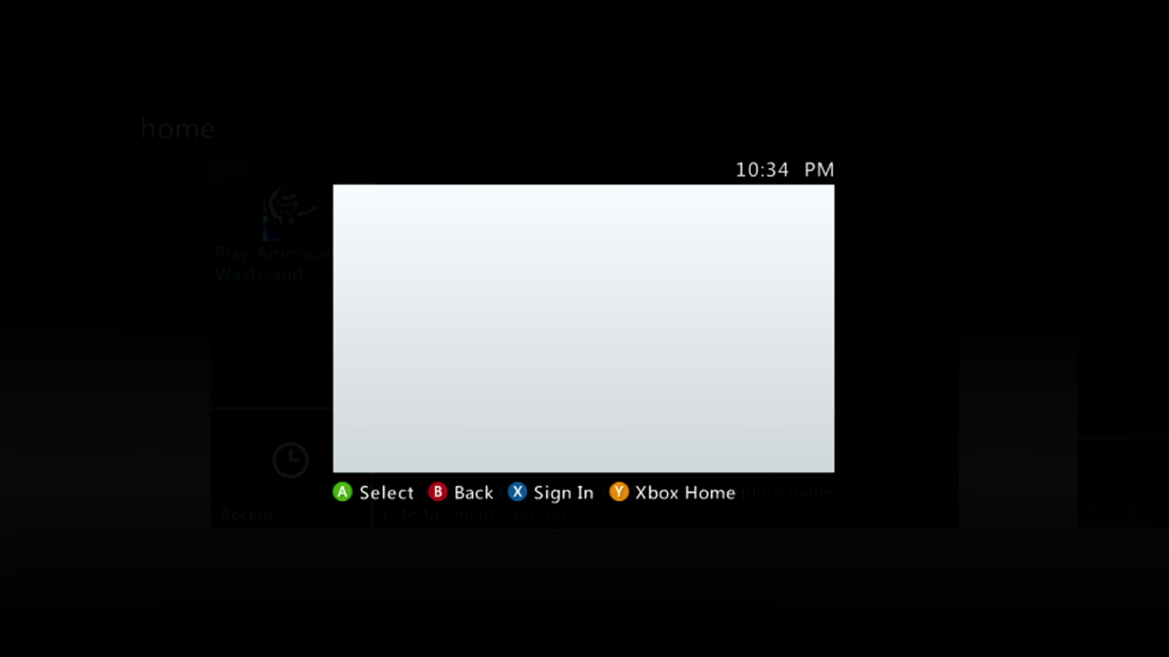
key("Down")
key("Down")
key("Down")
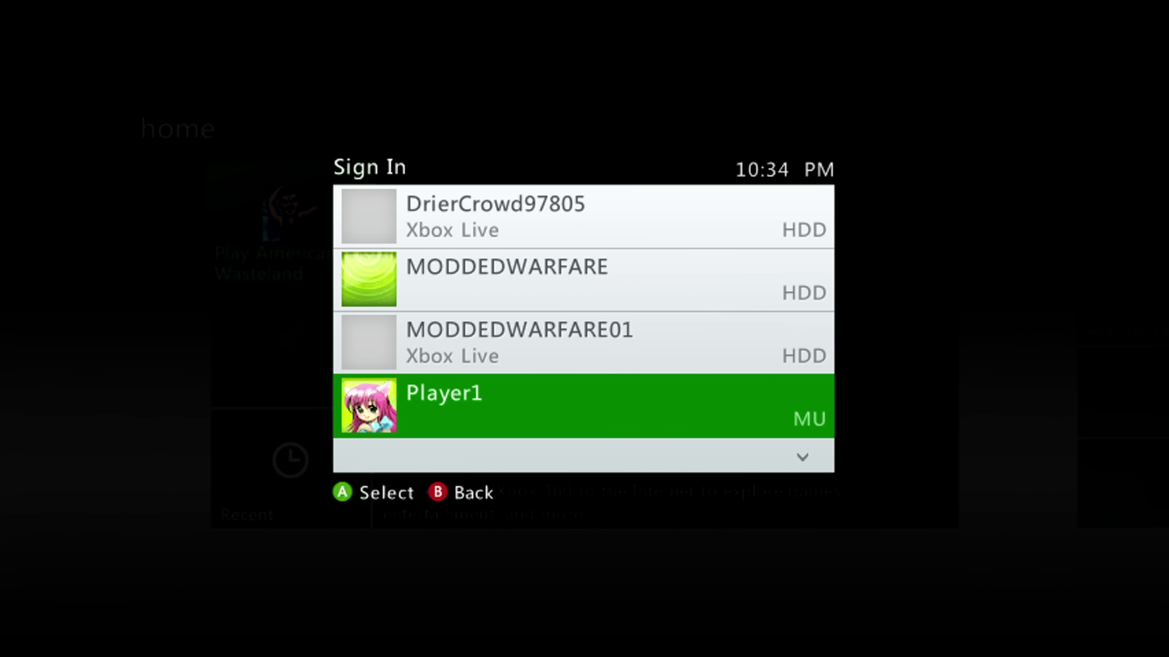
key("Return")
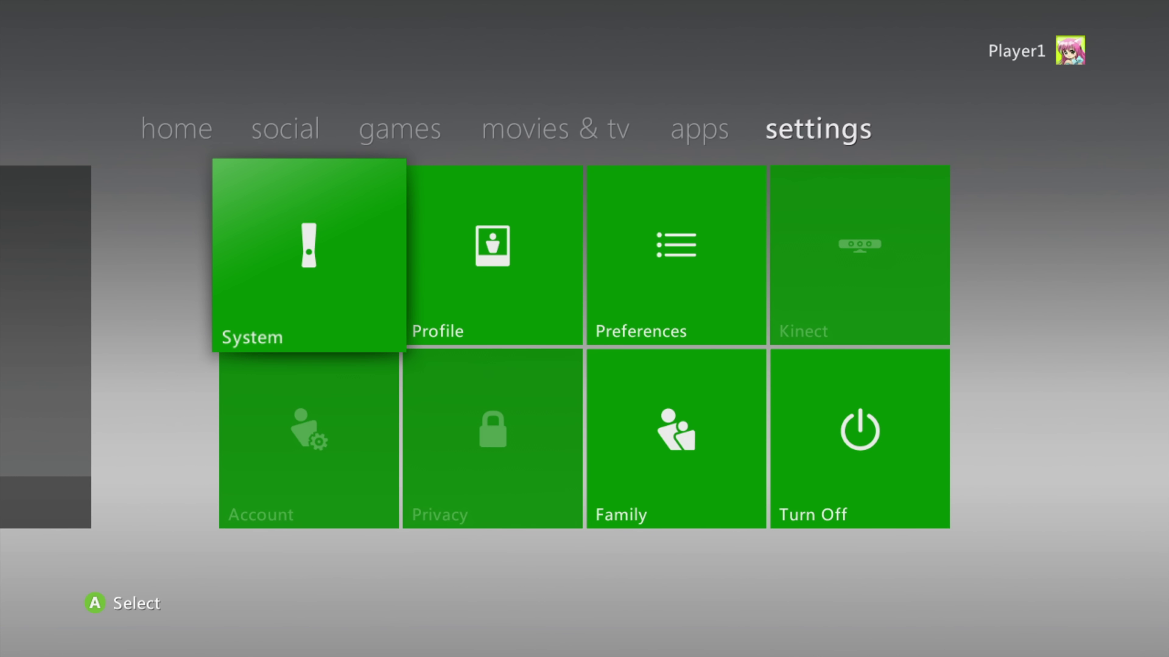
Open the Network Settings from the console's System settings to show the available networks
key("Return")
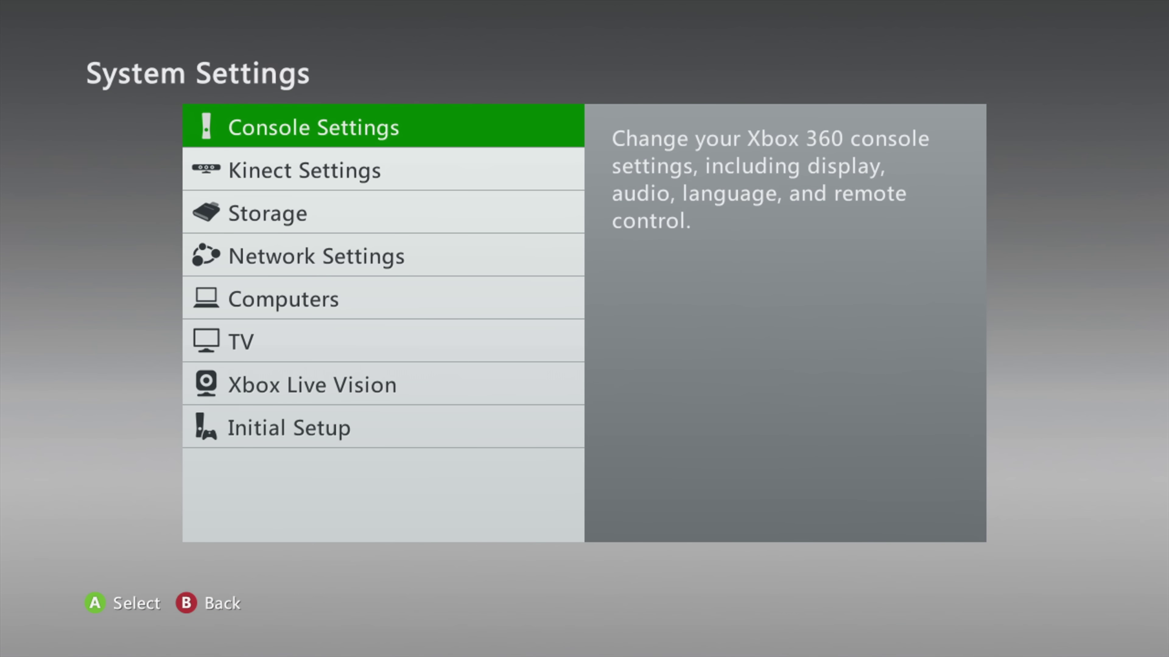
key("Down")
key("Down")
key("Down")
key("Return")
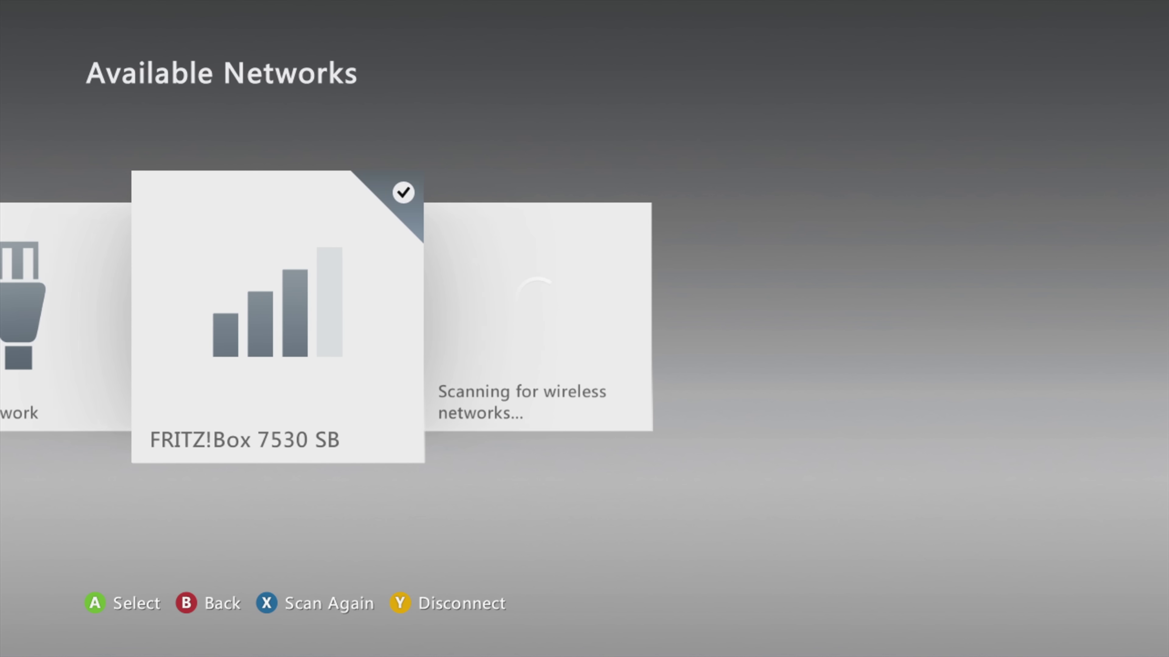
Disconnect the console from its wireless network and leave the Available Networks screen
key("Right")
key("Left")
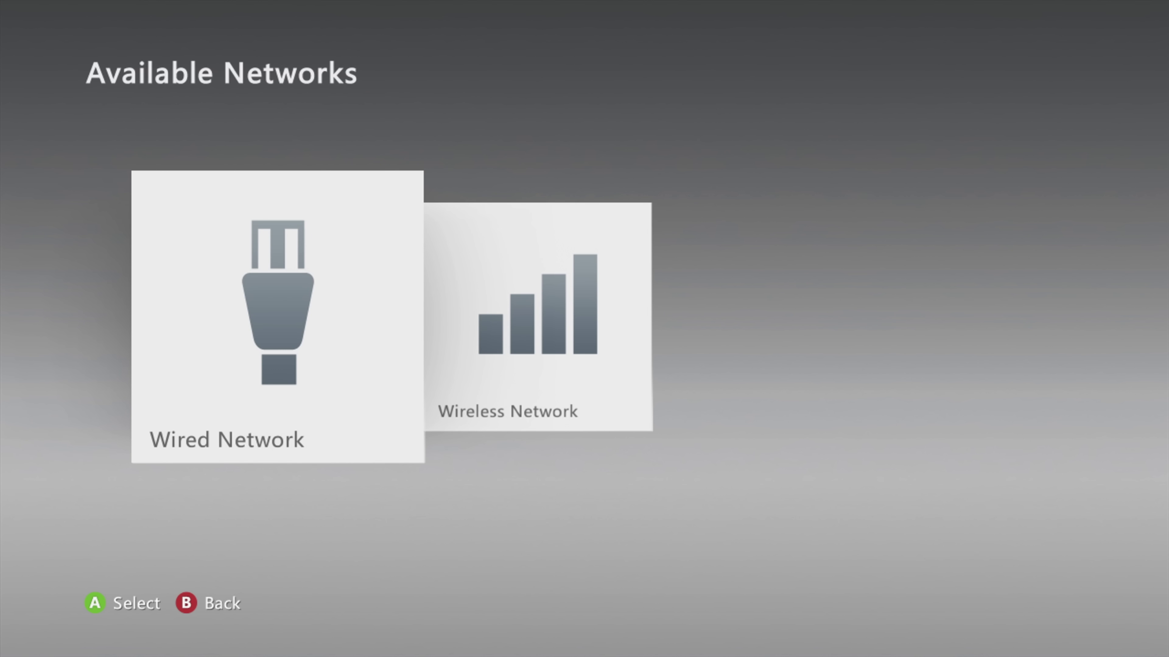
key("Right")
key("Left")
key("Escape")
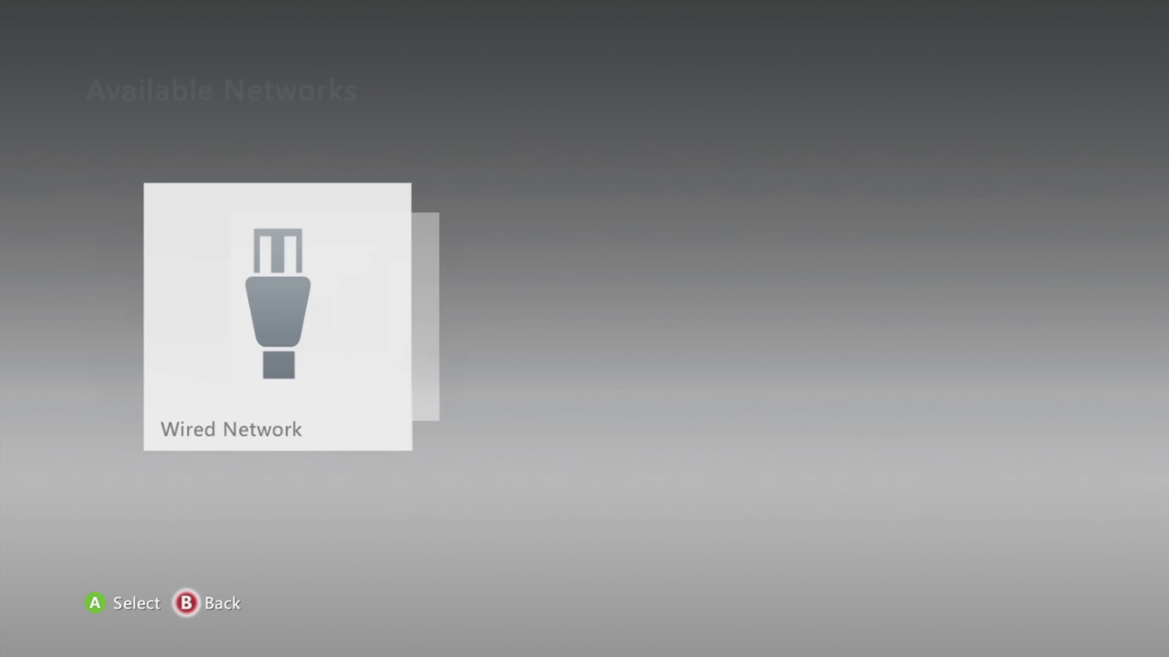
Return to the dashboard and start the skateboarding game, going to Created Park in its high score and free skate Level Select
key("Escape")
key("Left")
key("Left")
key("Left")
key("Left")
key("Left")
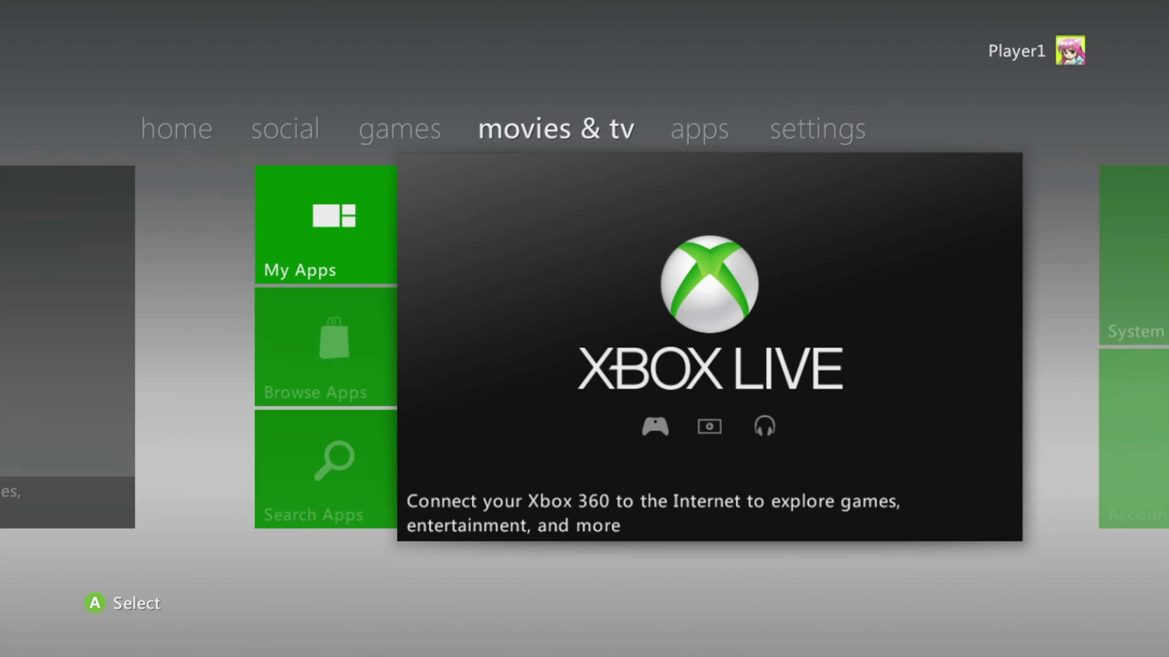
key("Return")
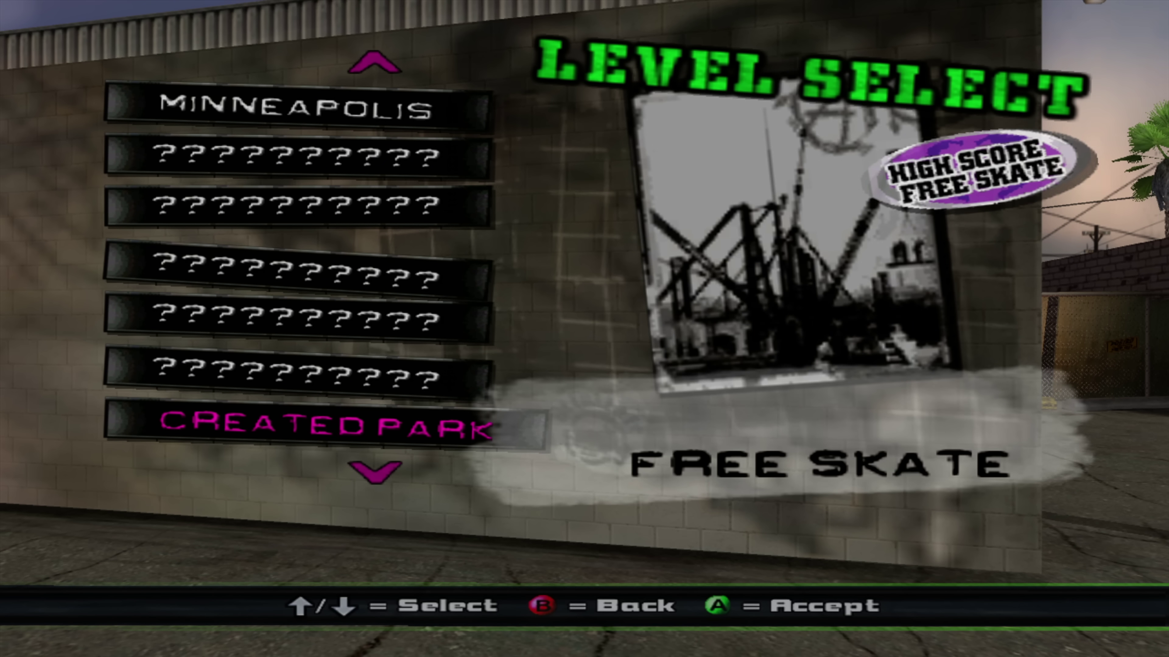
Load the Hack Xbox park from the USB Storage Device as the created park and accept the loaded park
key("Return")
key("Down")
key("Return")
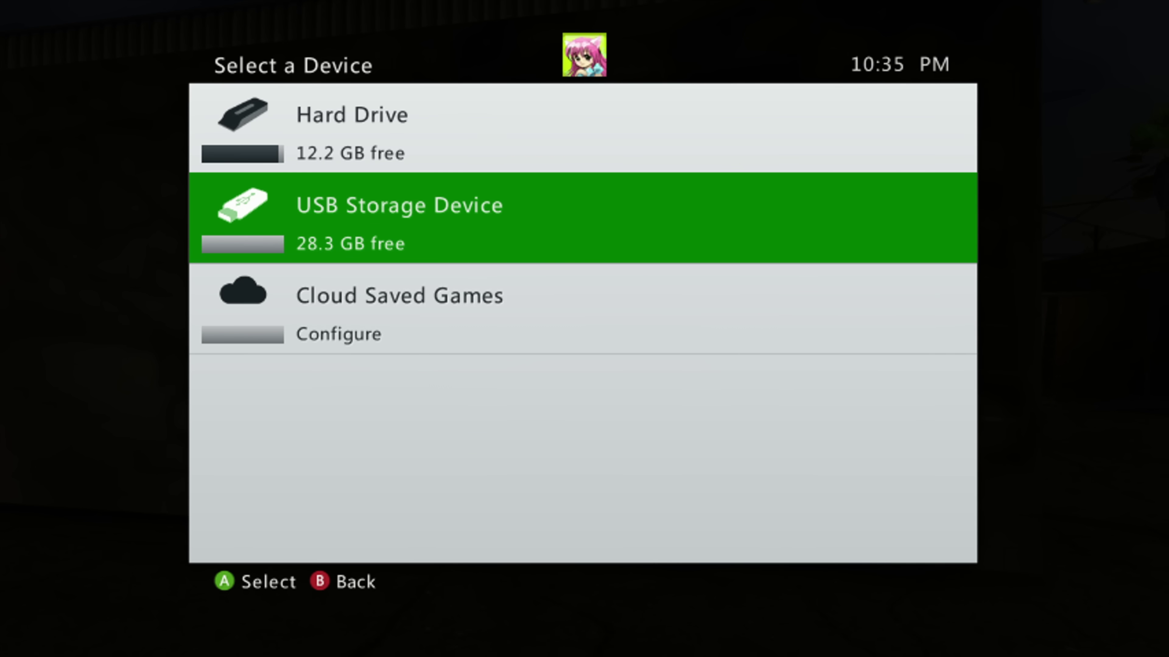
key("Return")
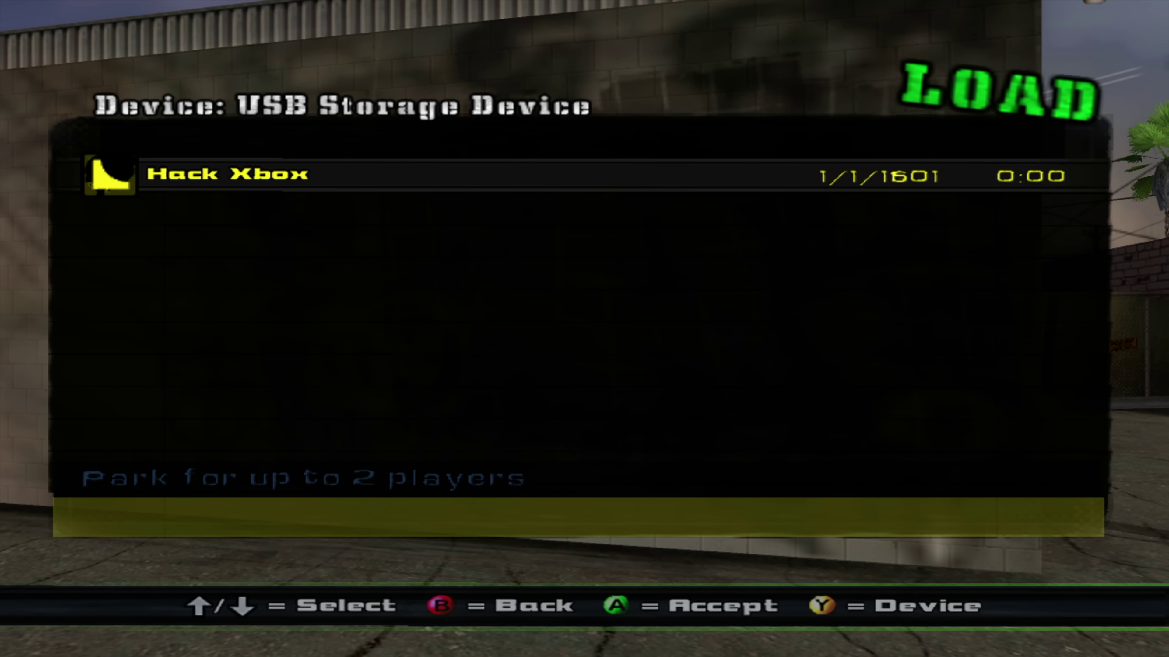
key("Return")
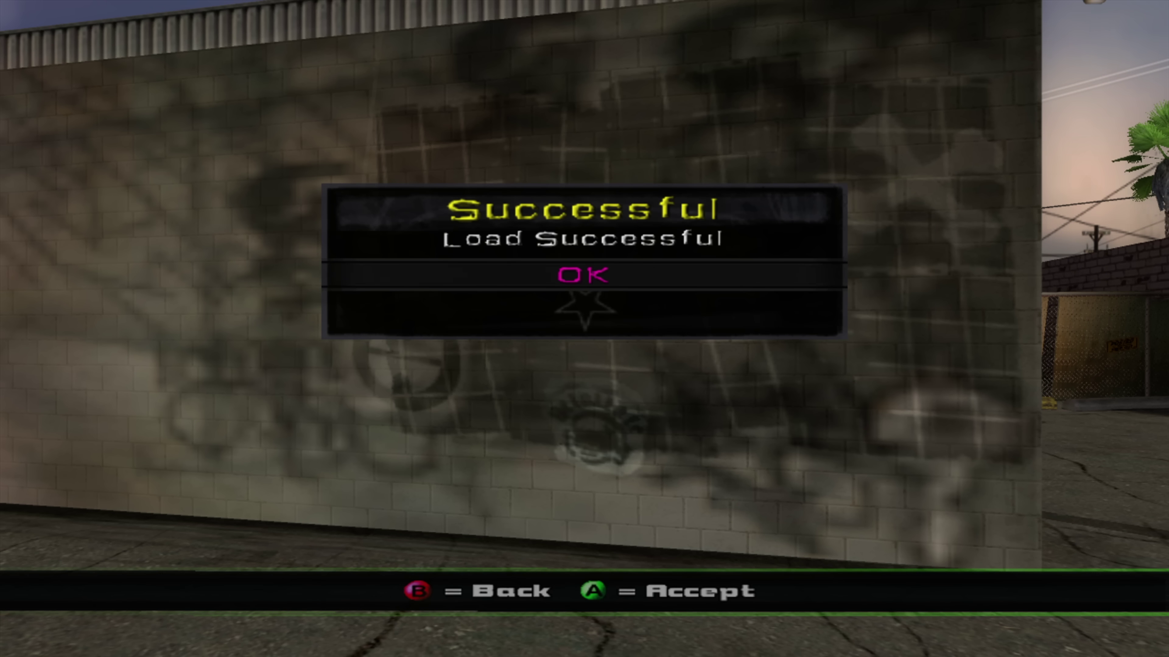
key("Return")
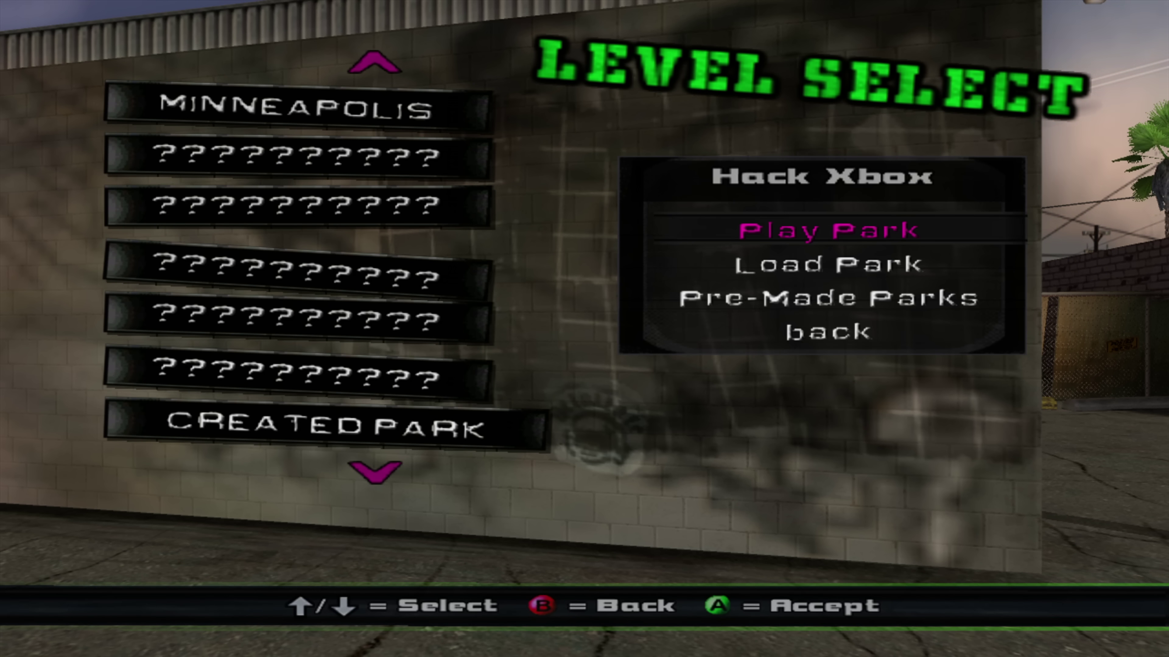
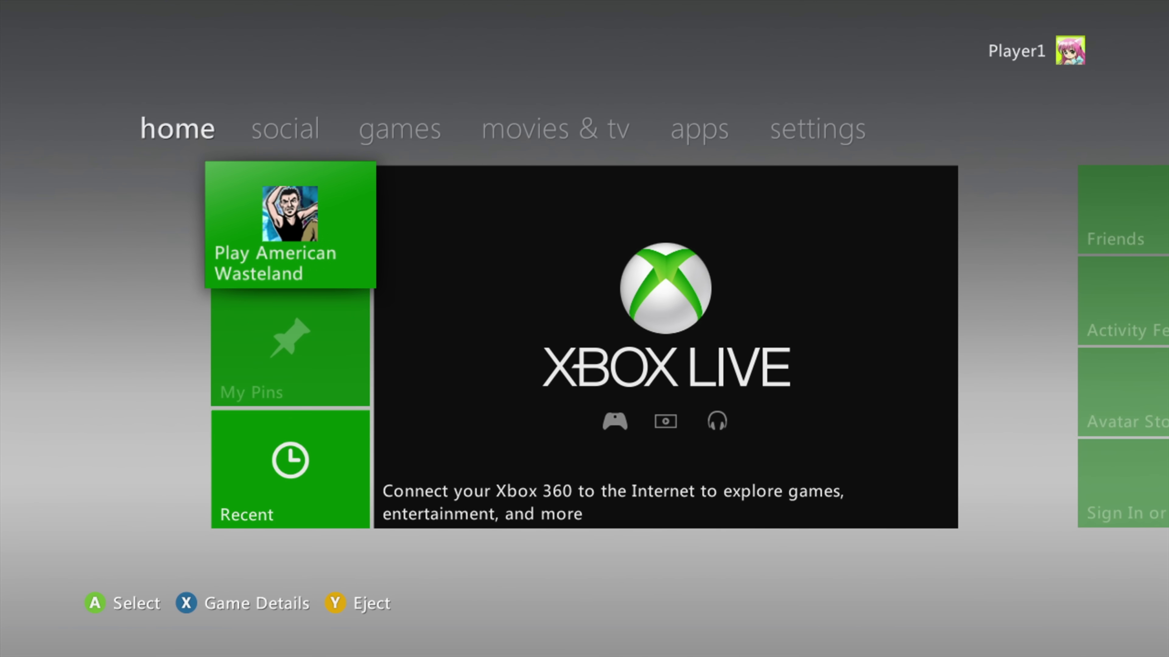
Open the My Games library from the dashboard's games section
key("Right")
key("Right")
key("Right")
key("Right")
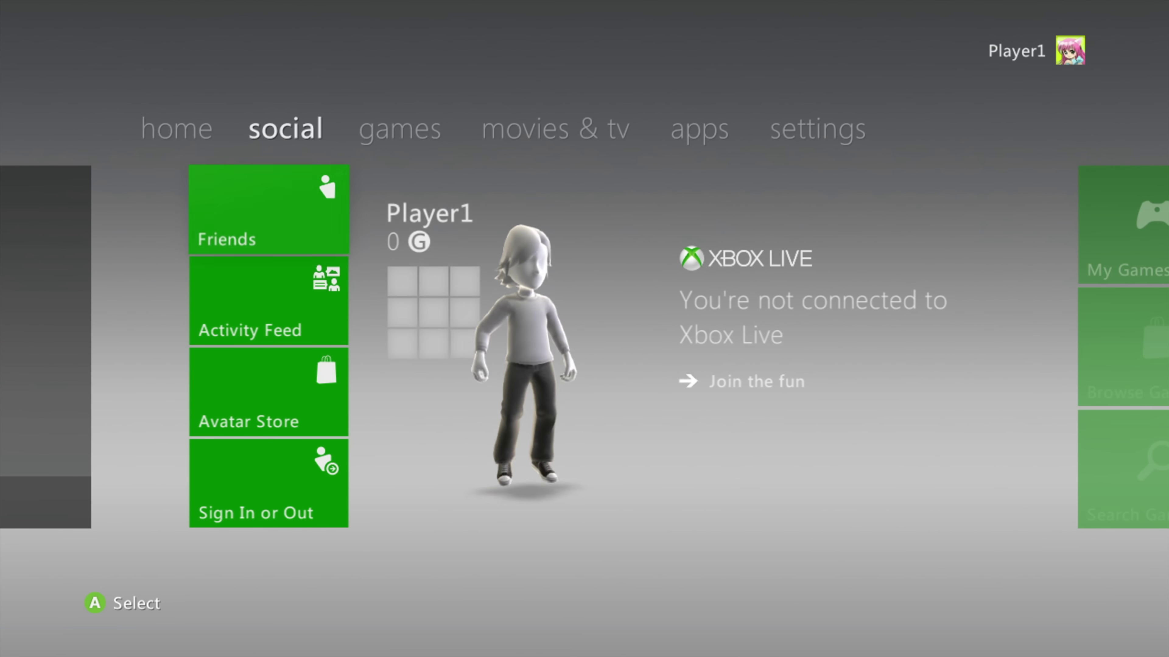
key("Right")
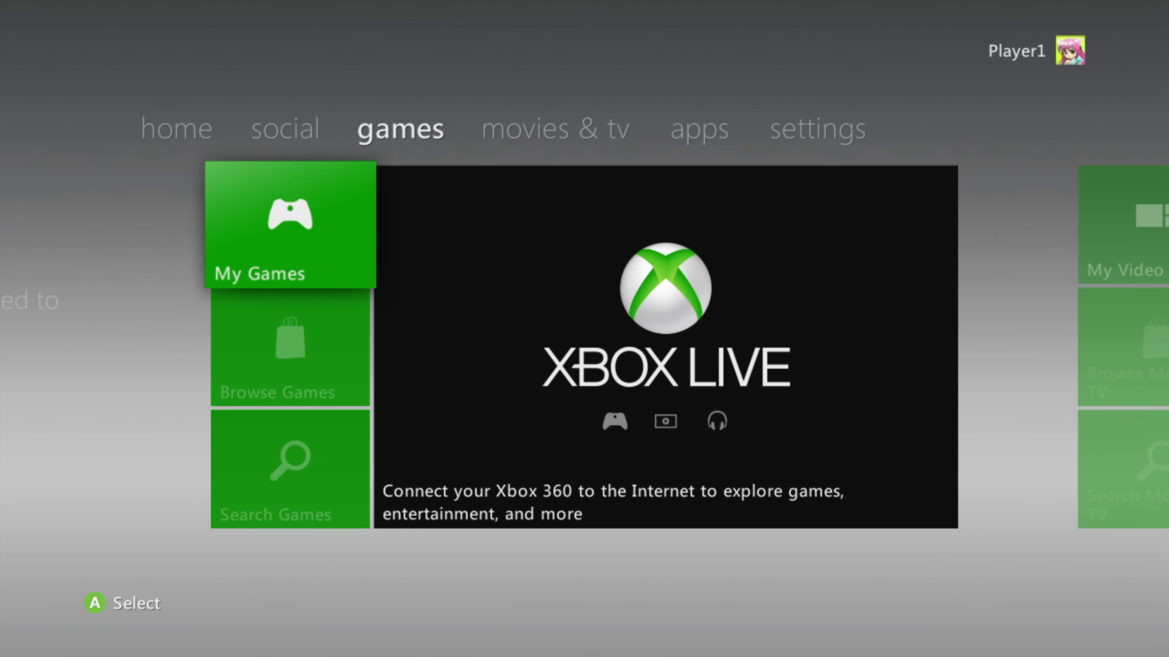
key("Return")
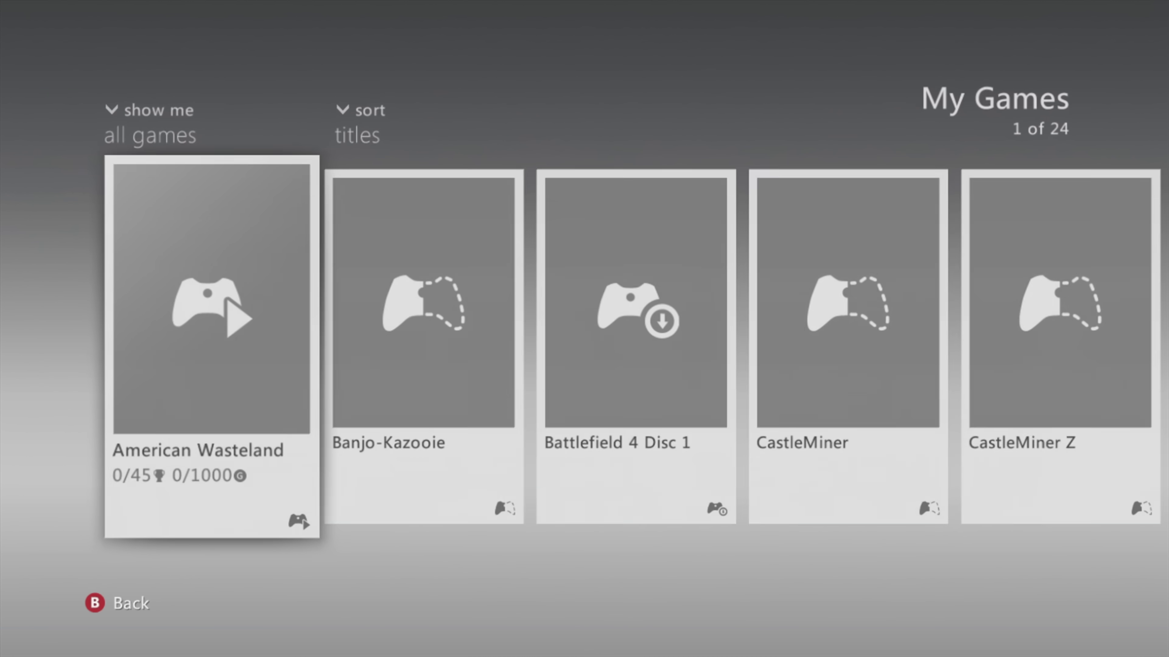
Find the first XeXMenu 1.2 entry in My Games and view its game details
key("Right")
key("Right")
key("Right")
key("Right")
key("Right")
key("Right")
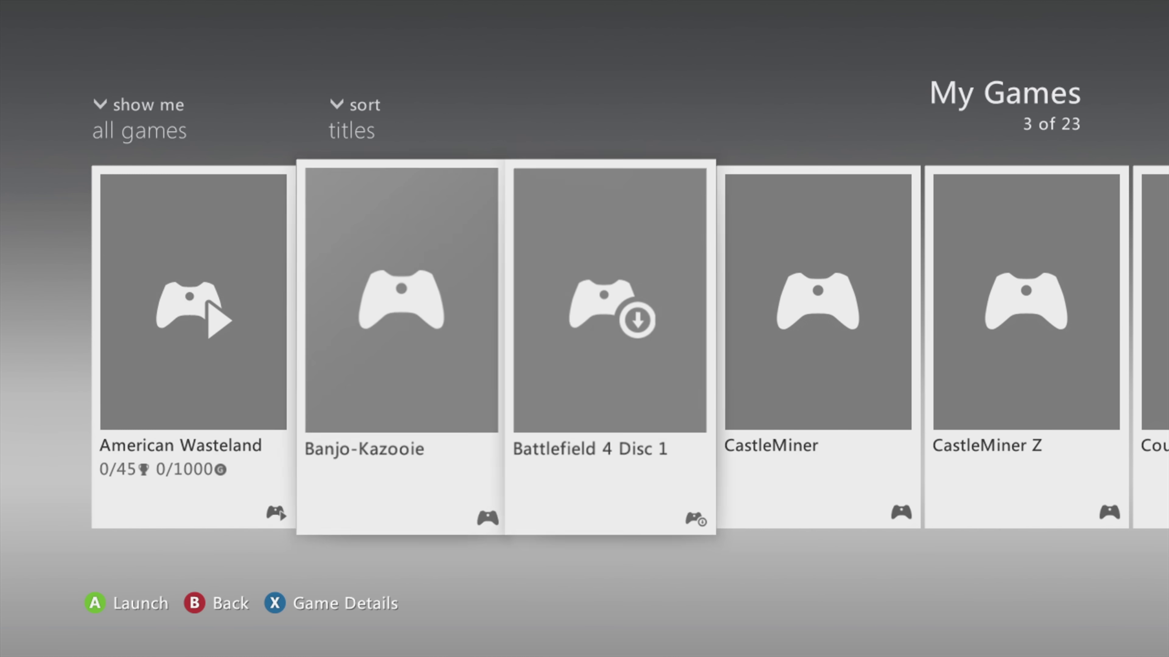
key("Right")
key("Right")
key("Right")
key("Right")
key("Right")
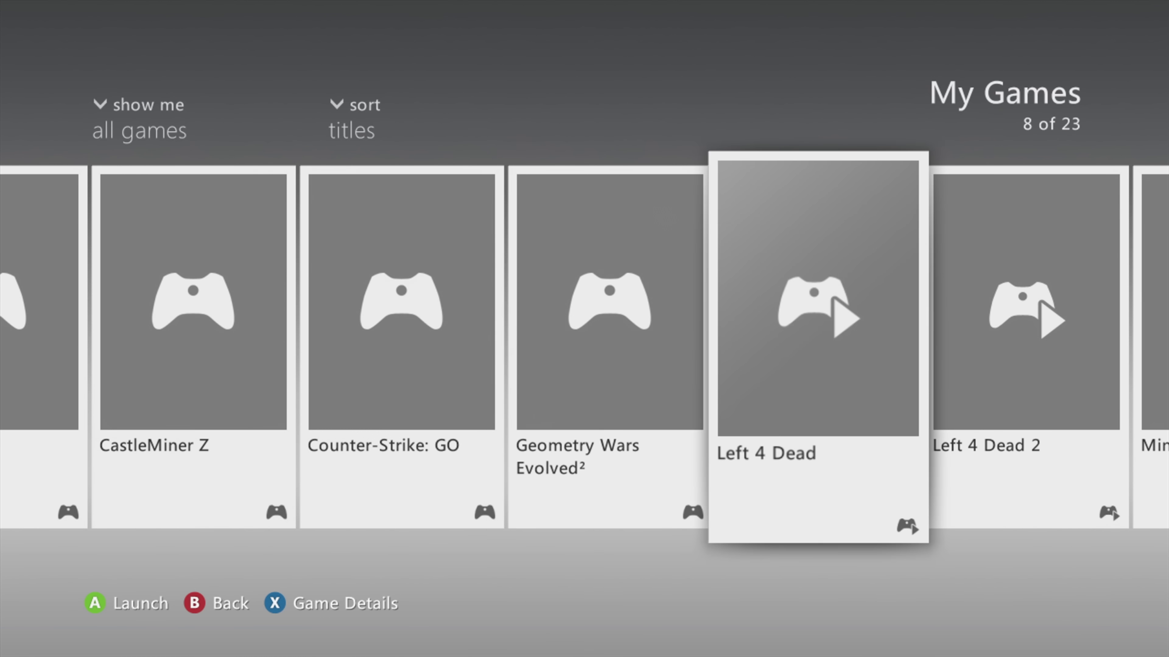
key("Right")
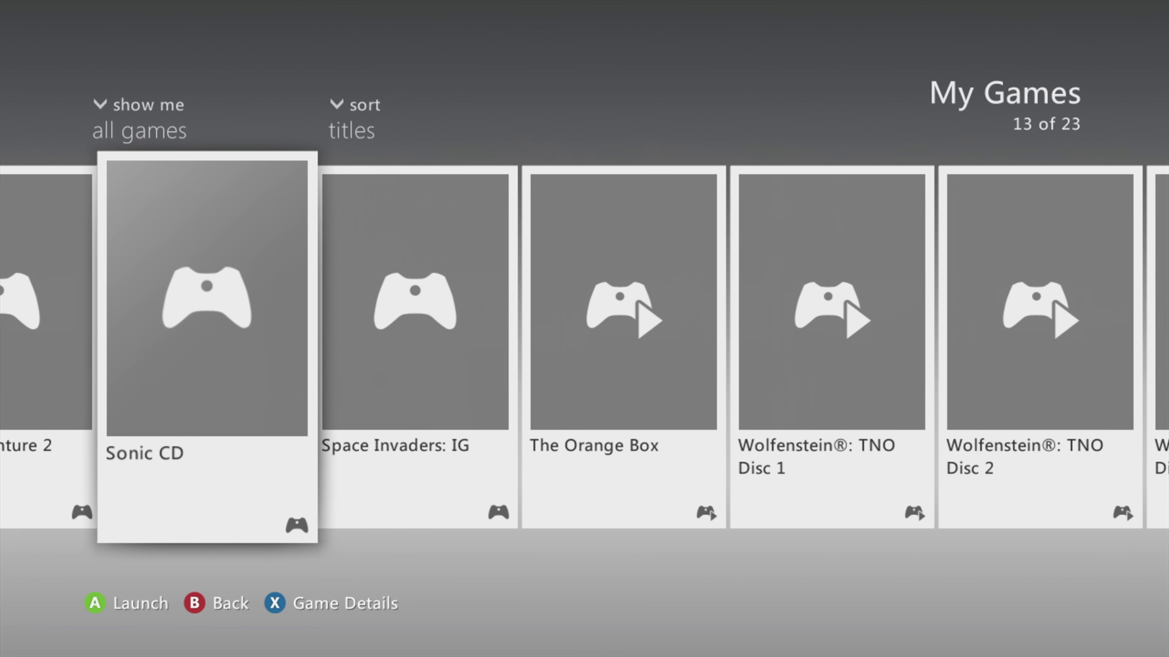
key("Right")
key("Right")
key("Right")
key("Right")
key("Right")
key("Right")
key("Right")
key("Right")
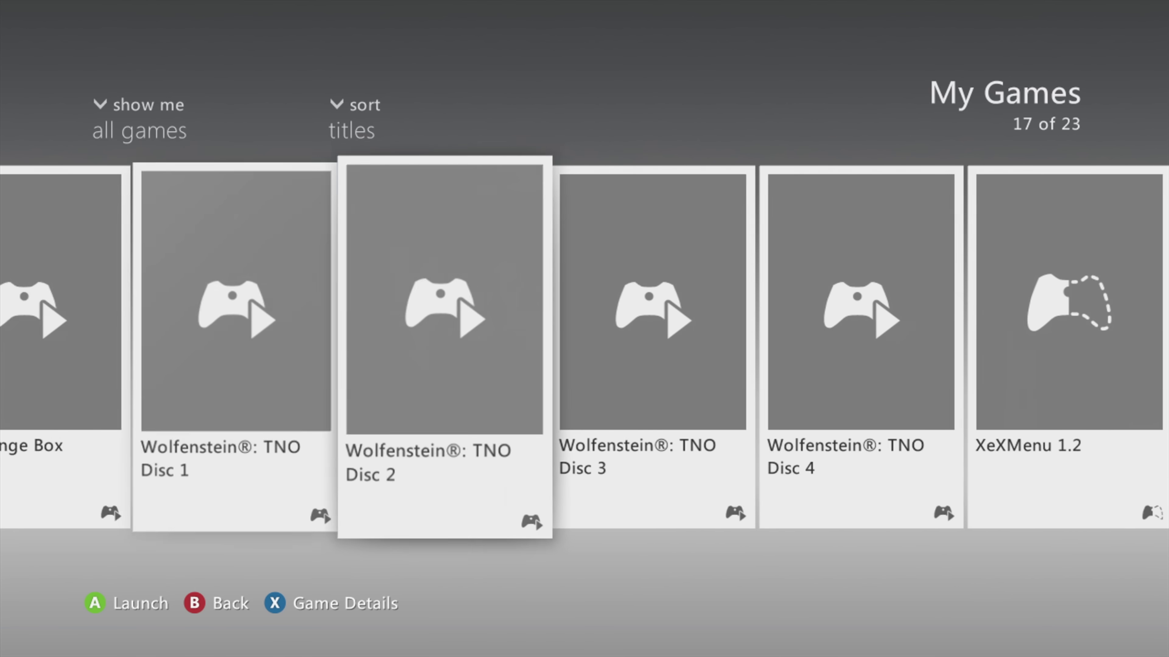
key("Left")
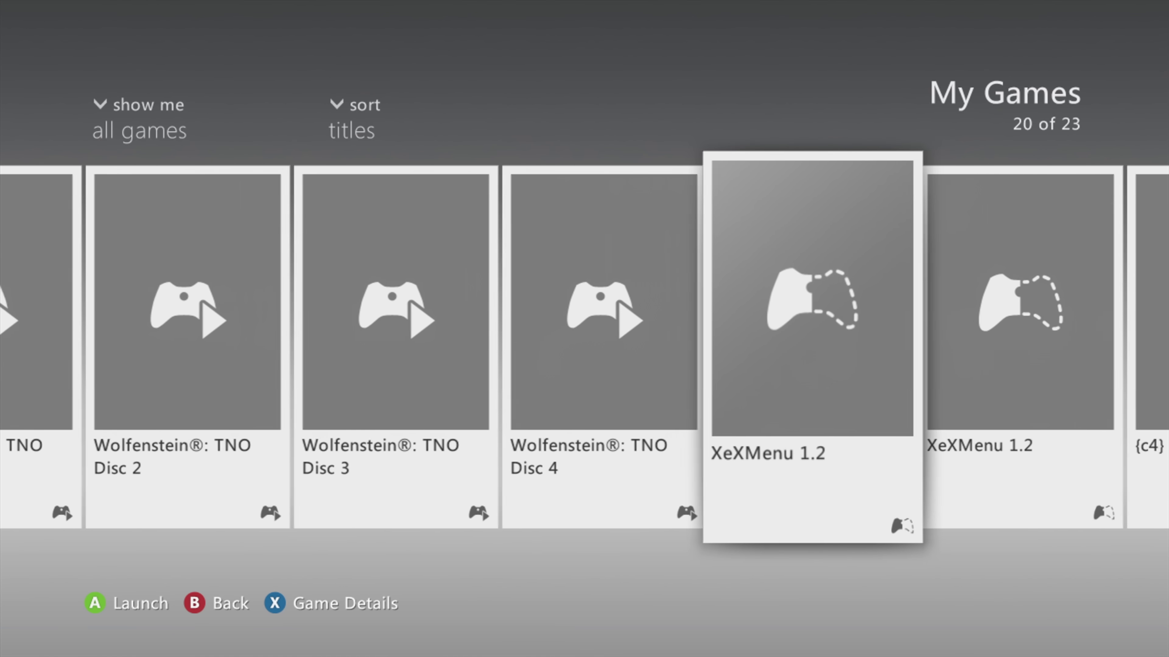
key("x")
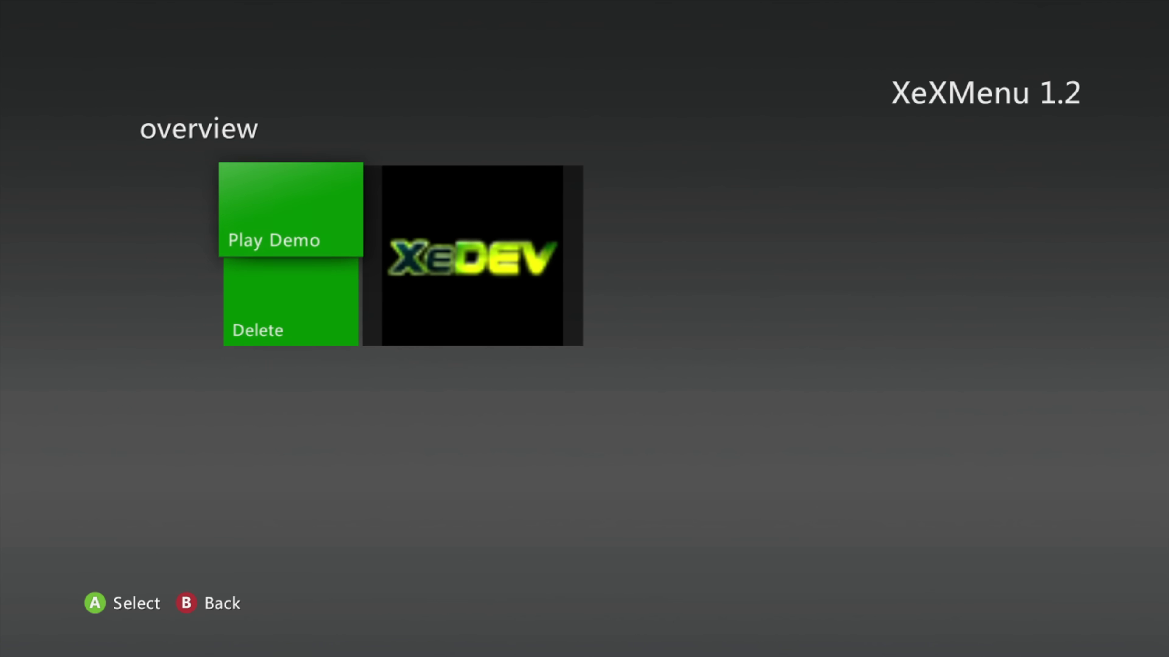
key("Escape")
View the game details of the second XeXMenu 1.2 entry
key("Right")
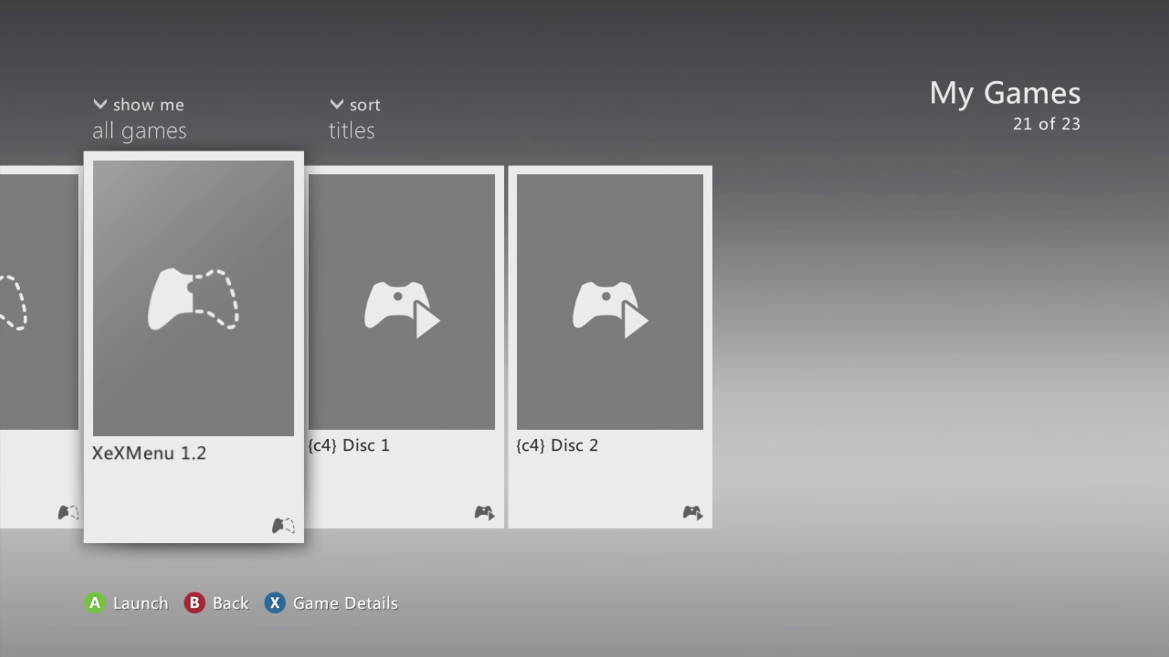
key("x")
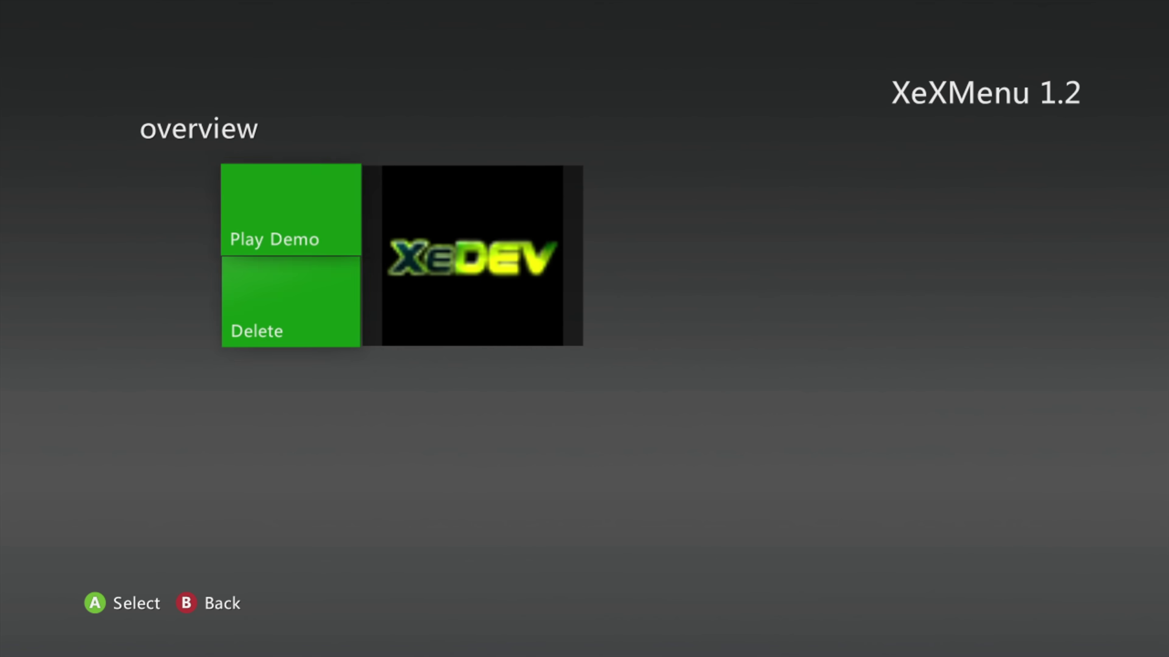
key("Escape")
Launch the first of the two XeXMenu 1.2 entries in My Games
key("Left")
key("Right")
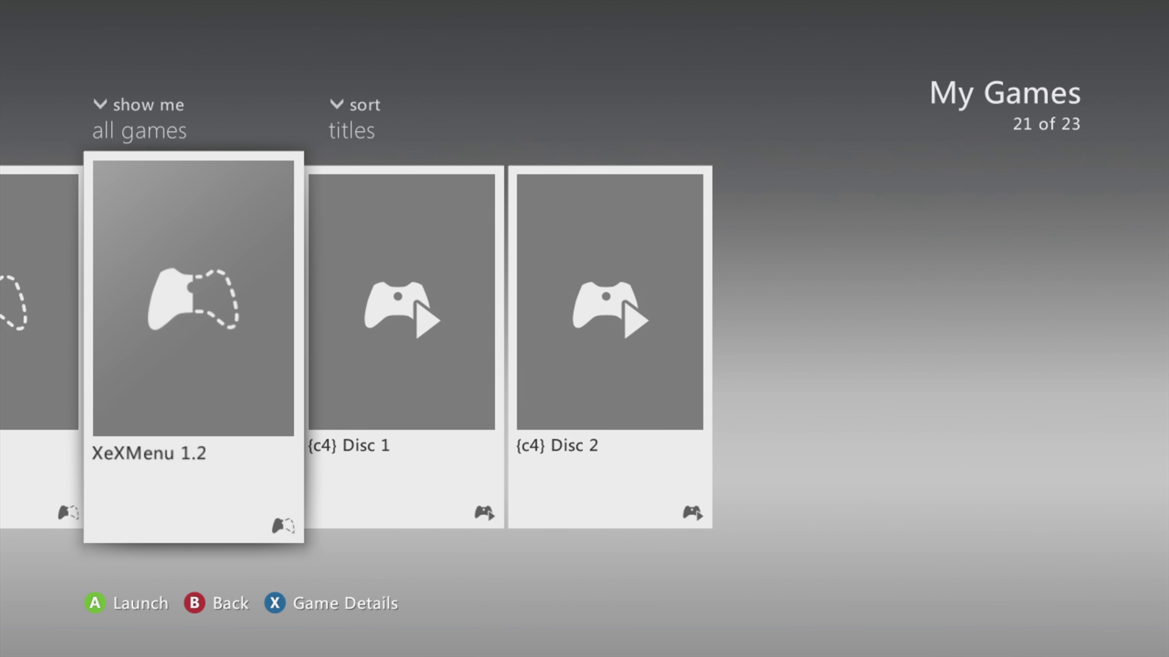
key("Left")
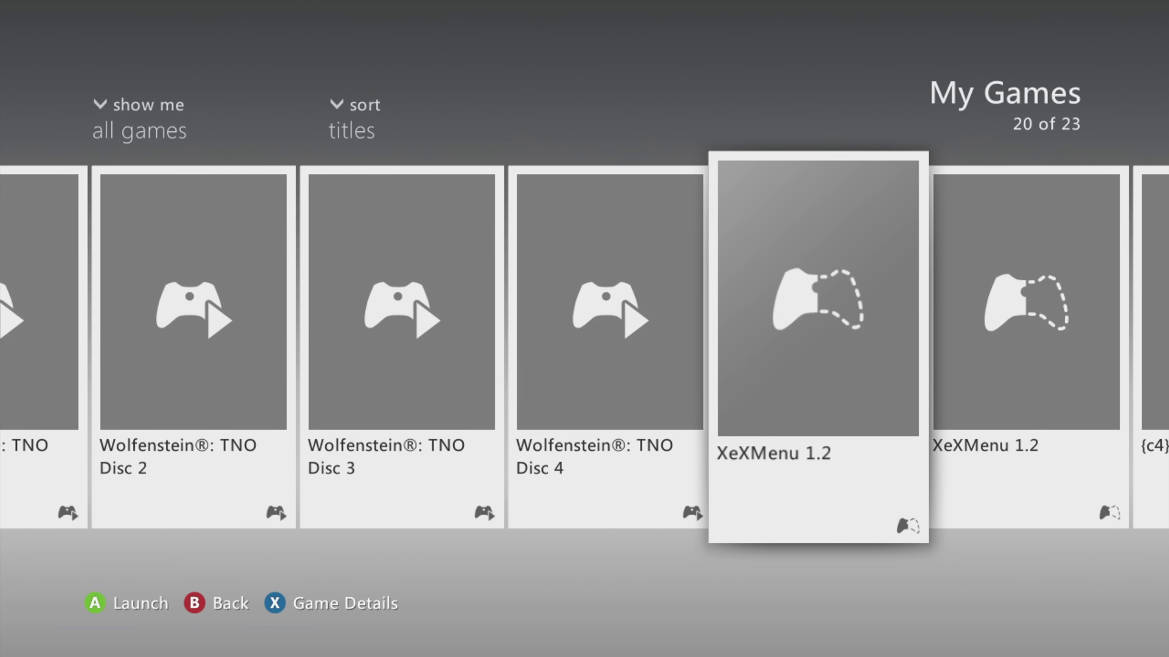
key("Return")
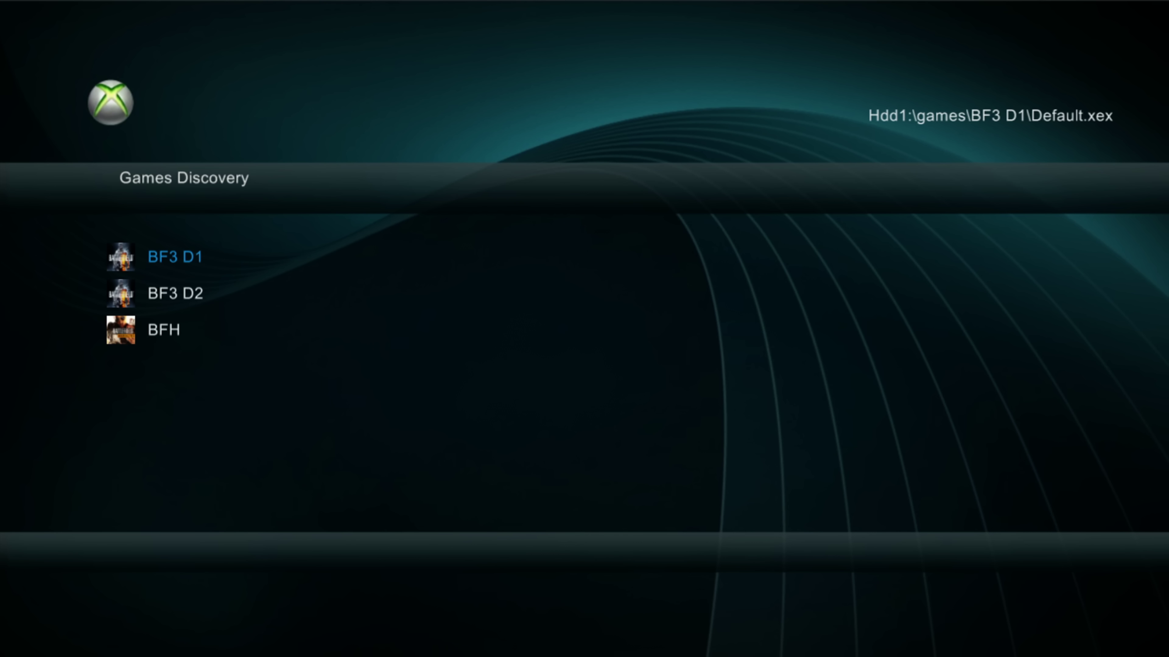
Switch XeXMenu to the Usb0 drive and look through its folders and files
key("Right")
key("Down")
key("Down")
key("Down")
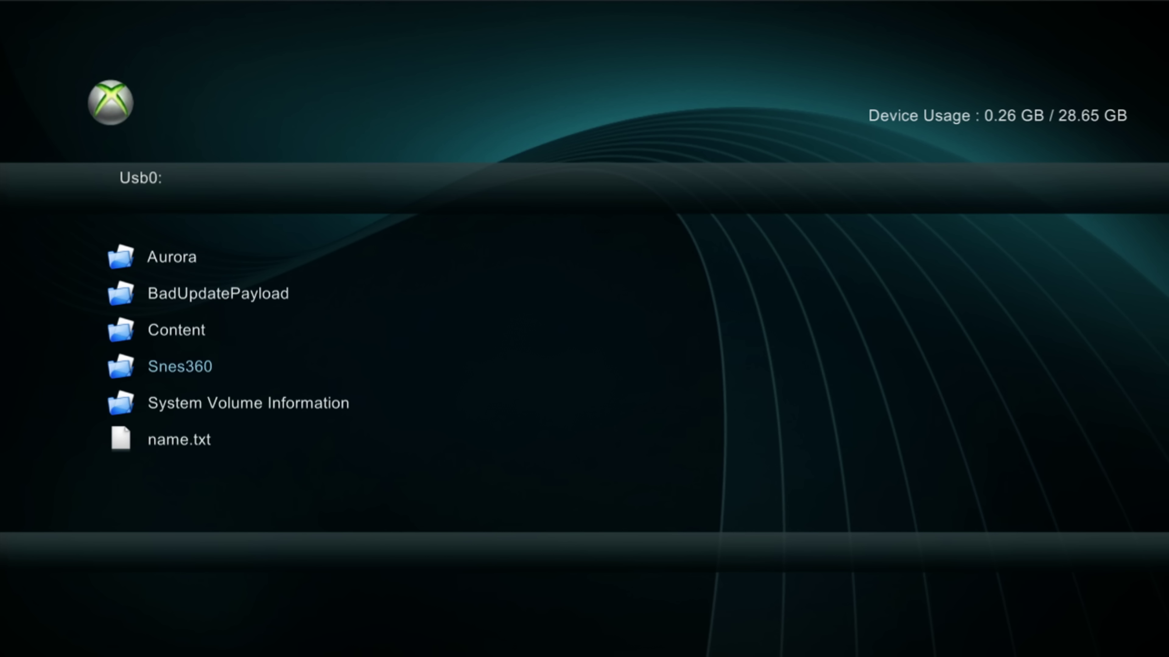
key("Down")
key("Down")
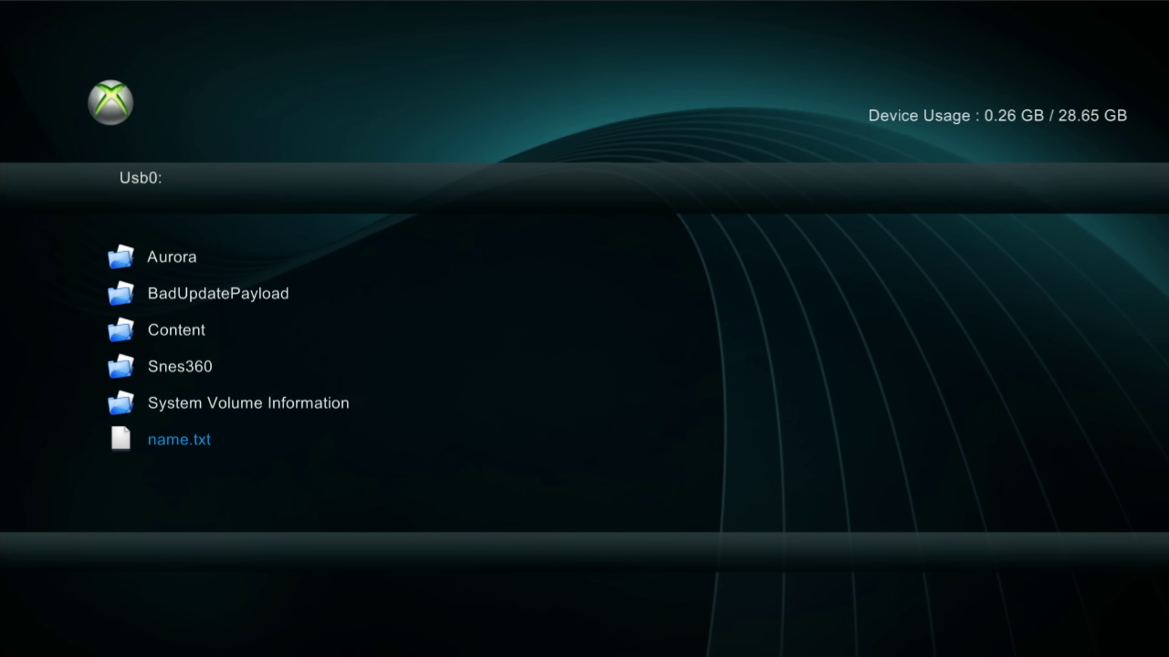
key("Up")
key("Up")
key("Up")
key("Up")
key("Up")
key("Down")
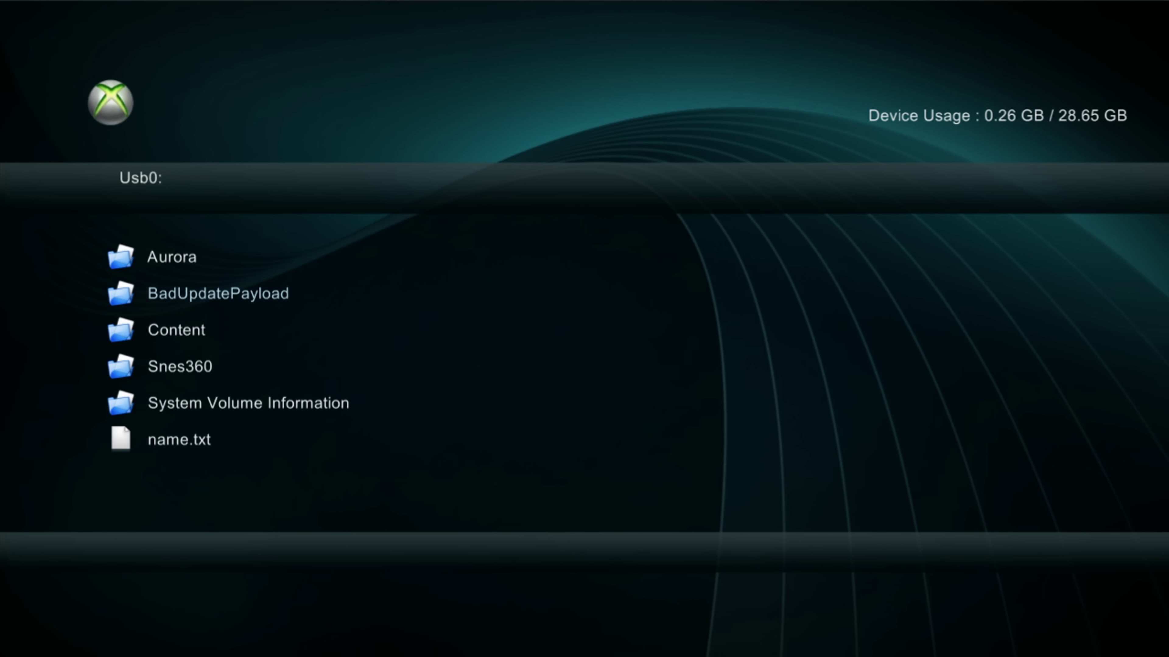
key("Up")
key("Down")
key("Down")
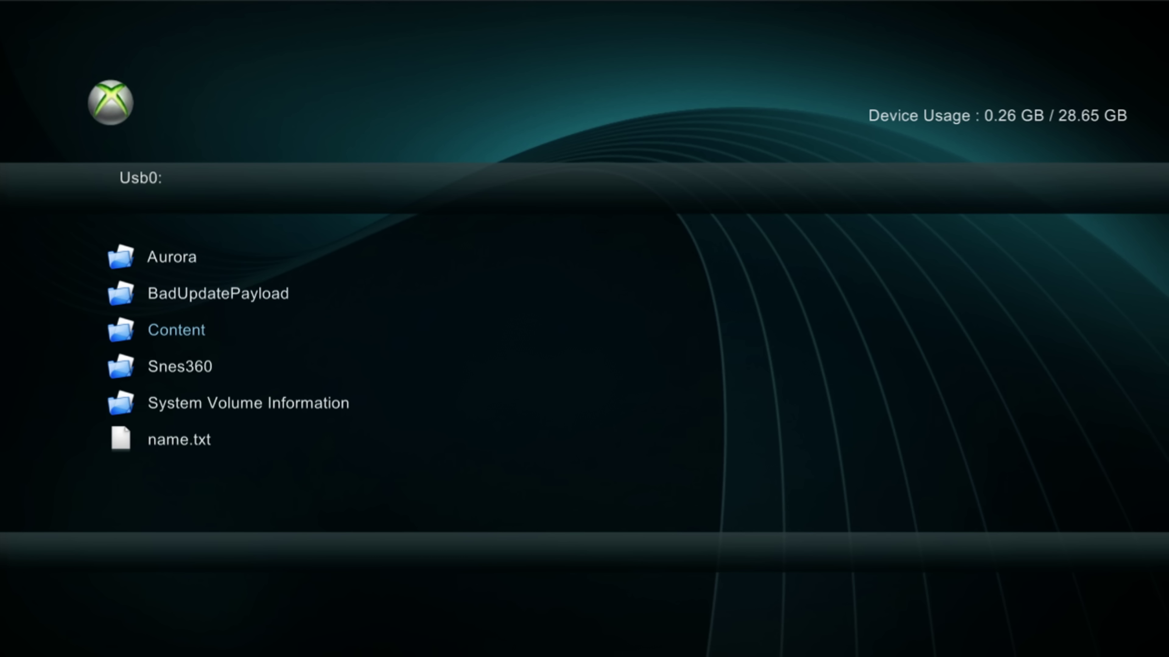
Open the Aurora folder on Usb0 and launch Aurora.xex
key("Up")
key("Up")
key("Return")
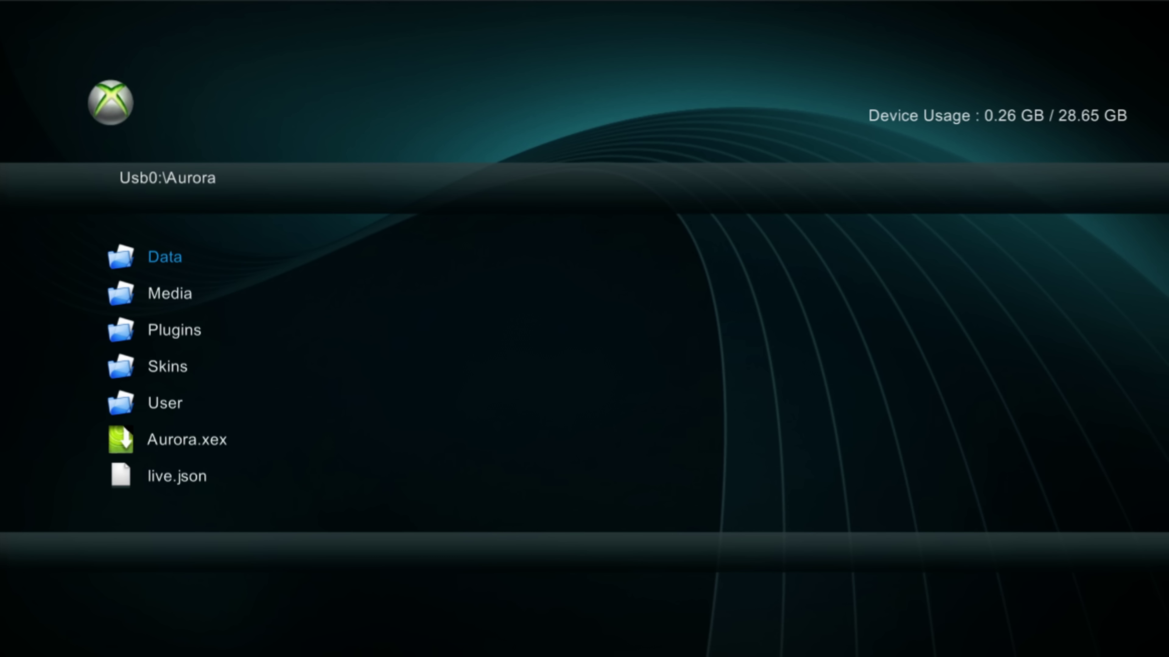
key("Down")
key("Down")
key("Down")
key("Down")
key("Down")
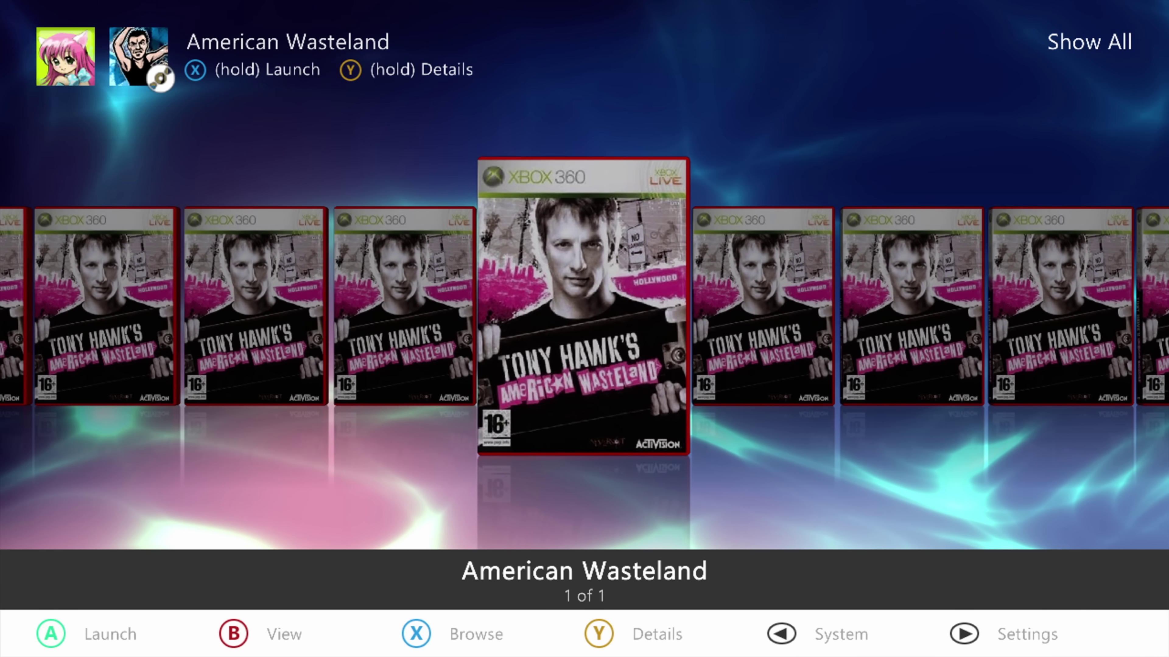
Add a managed path in Aurora's Content settings and select Usb0 as its directory
key("Down")
key("Down")
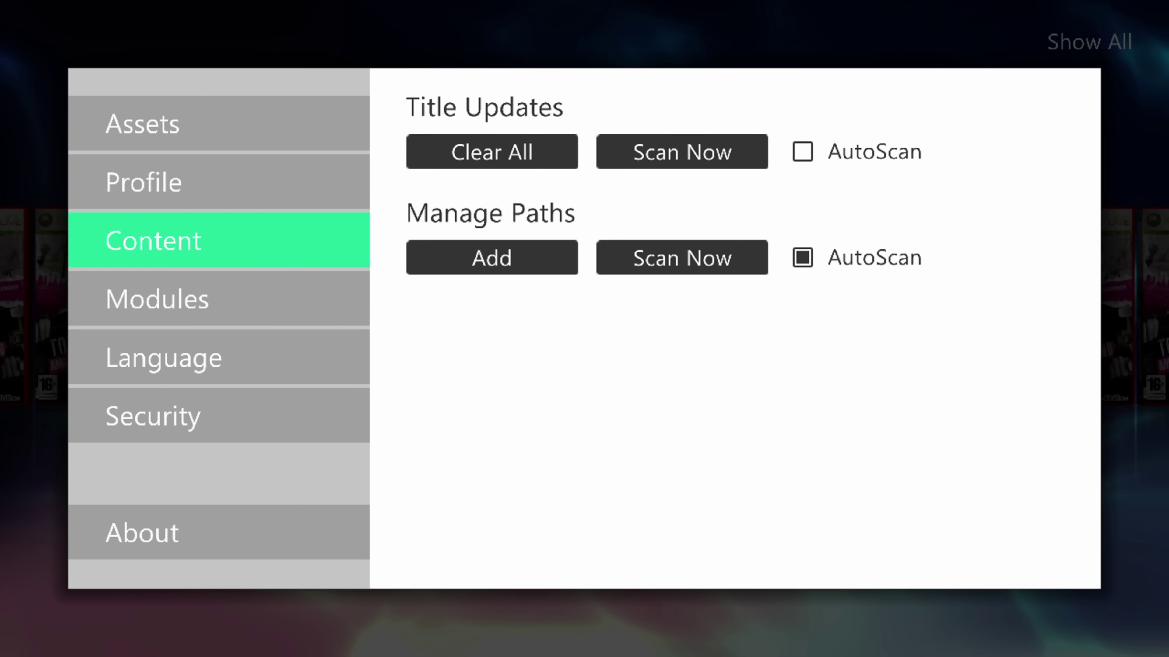
key("Right")
key("Down")
key("Return")
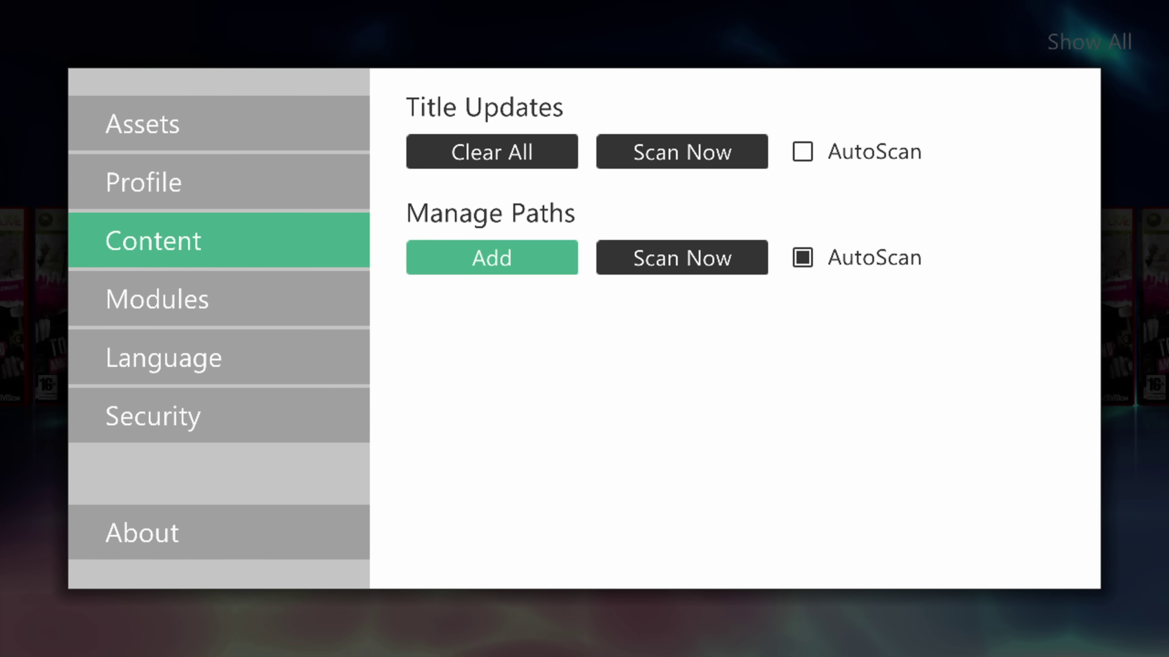
key("Return")
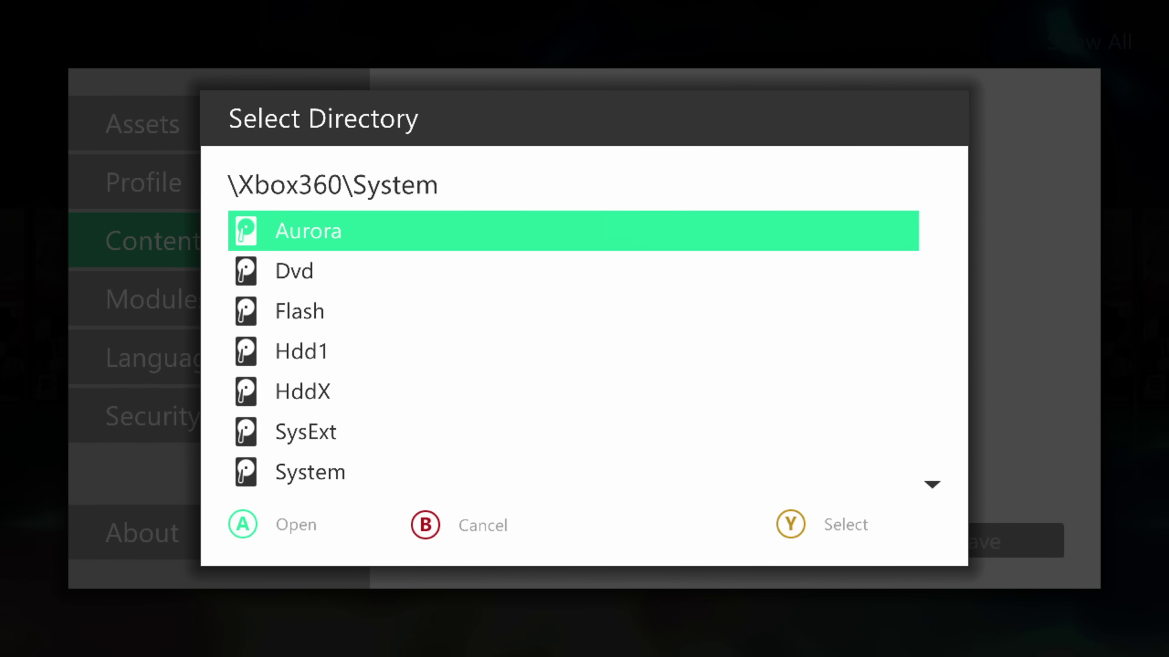
key("Down")
key("Down")
key("Down")
key("Down")
key("Down")
key("Down")
key("Down")
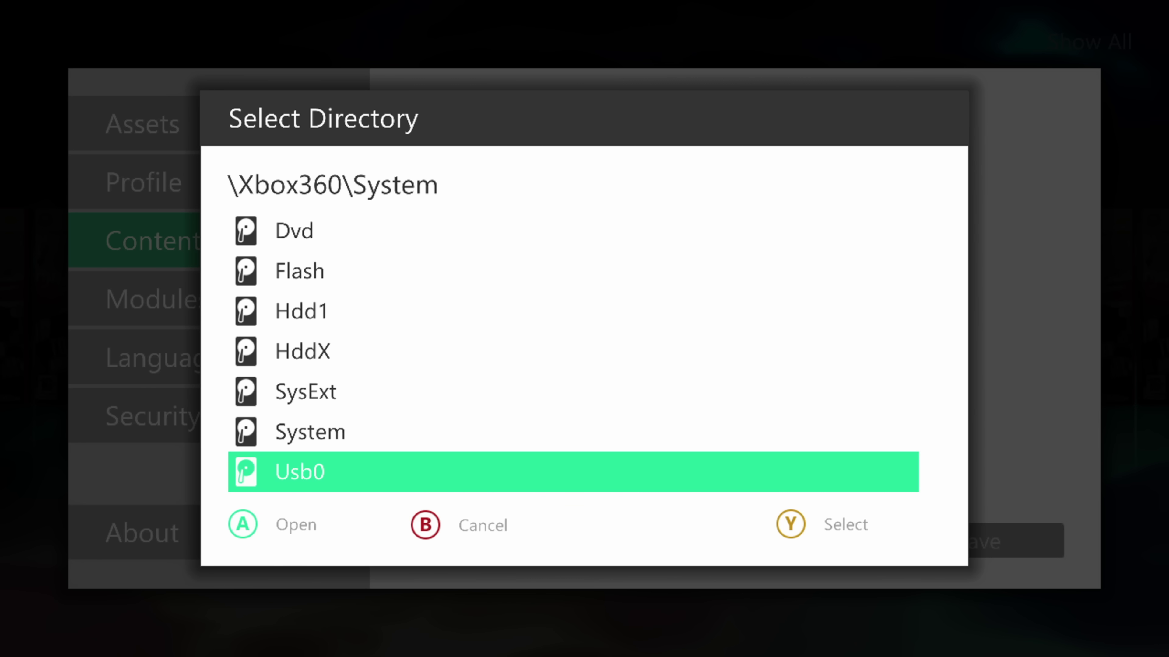
key("y")
Set the new Usb0 path to depth 2 with Homebrew script data, save it and leave the settings
key("Down")
key("Down")
key("Down")
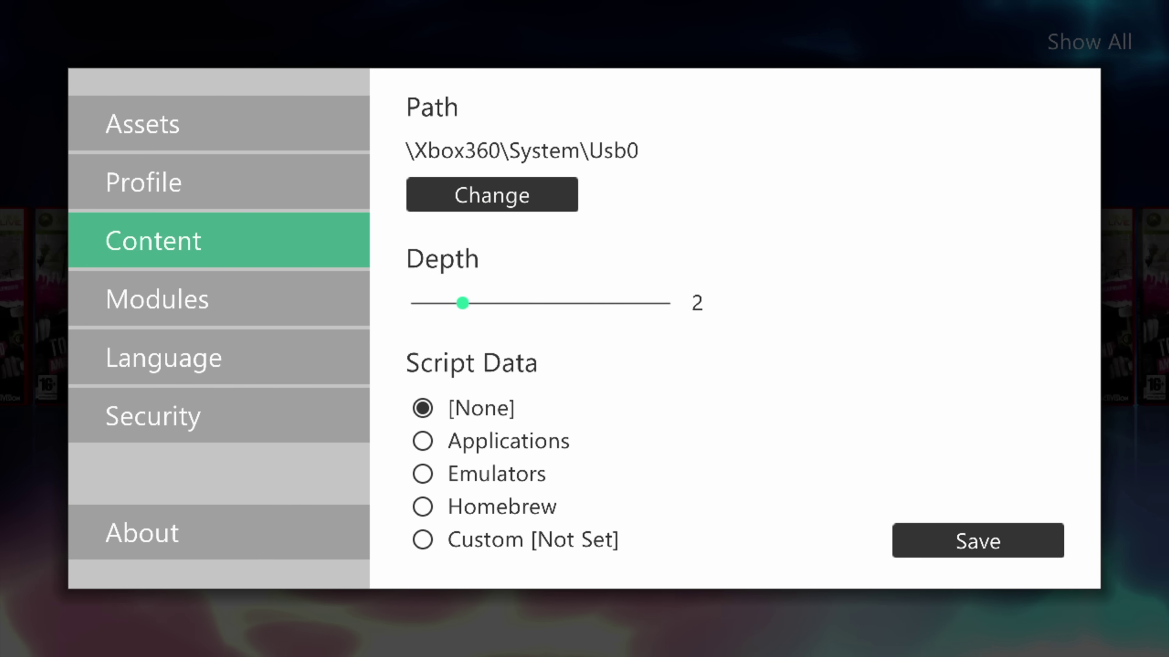
key("Right")
key("Left")
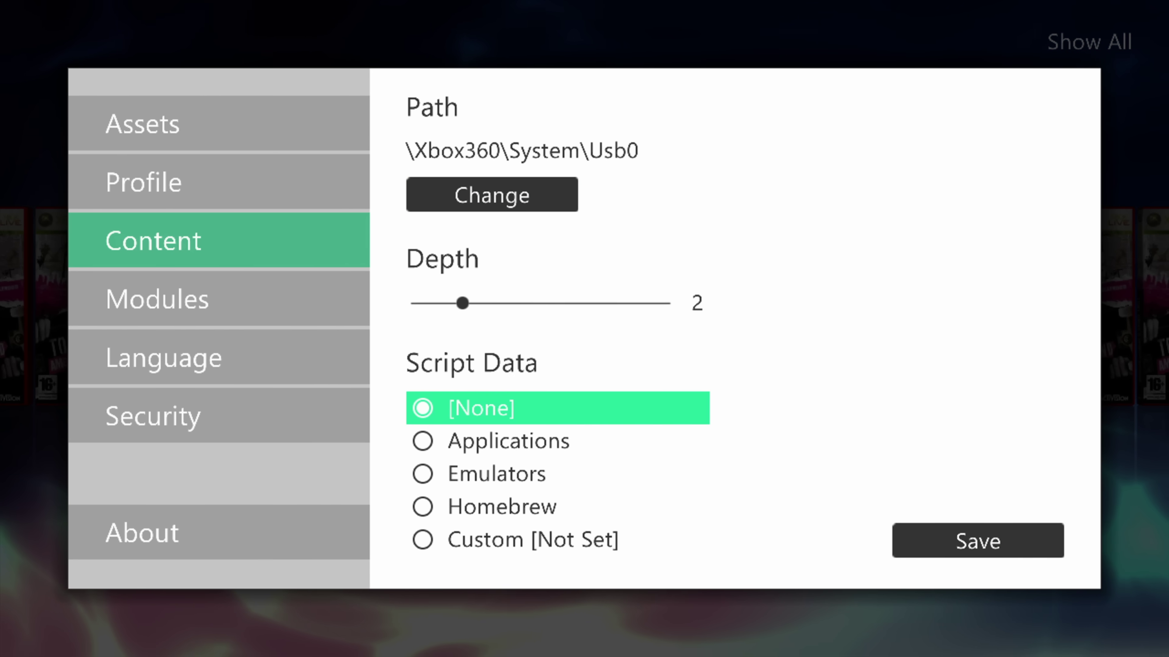
key("Down")
key("Down")
key("Down")
key("Return")
key("Right")
key("Return")
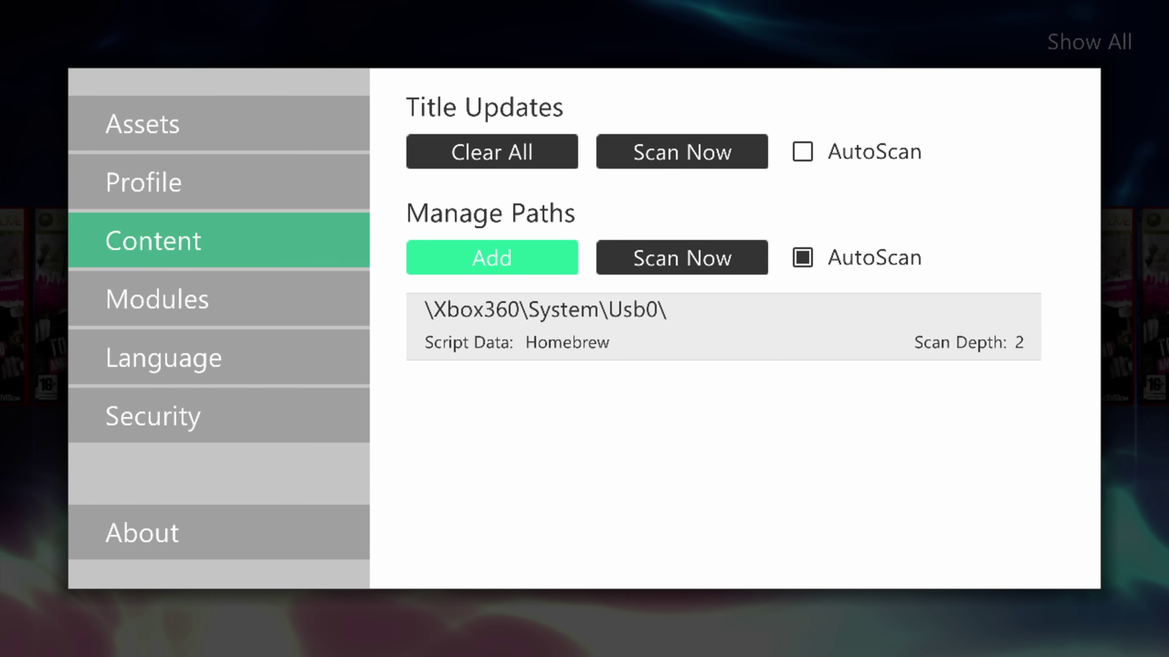
key("Left")
key("Up")
key("Up")
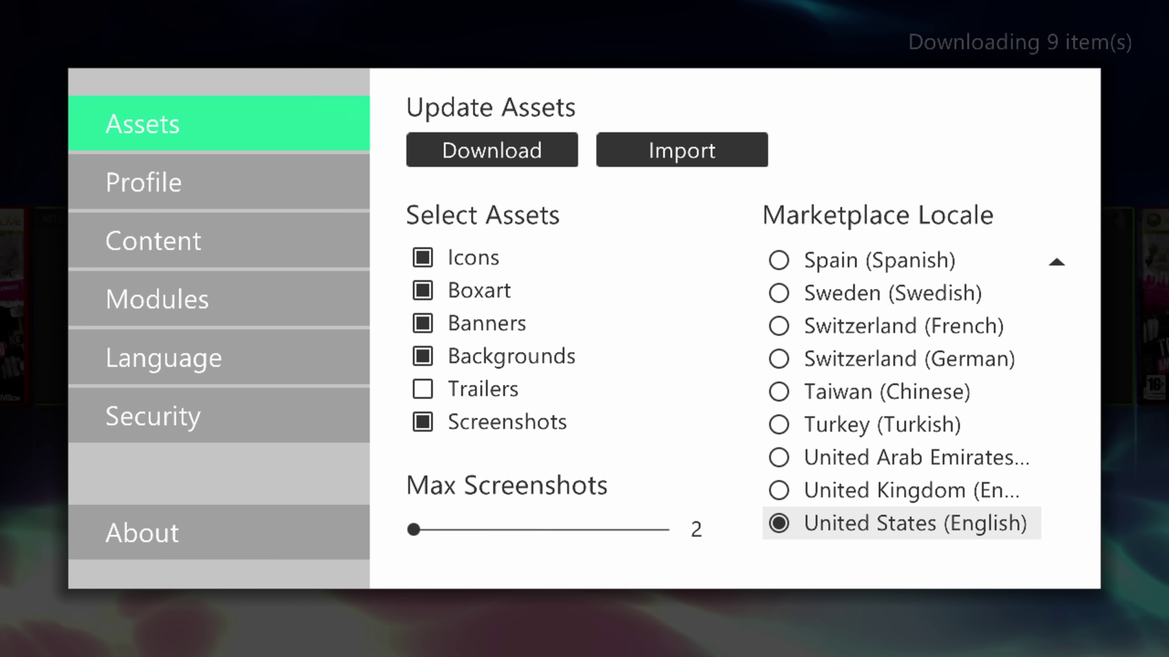
key("Escape")
Look through the title covers in the Aurora library
key("Left")
key("Left")
key("Left")
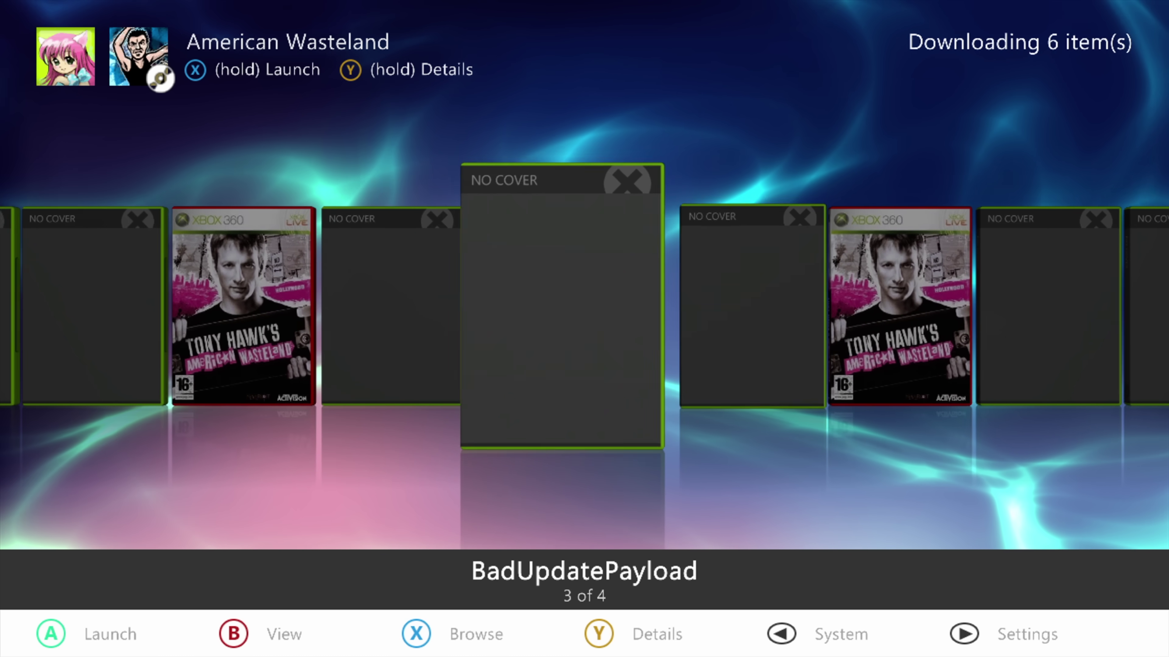
key("Right")
key("Right")
key("Right")
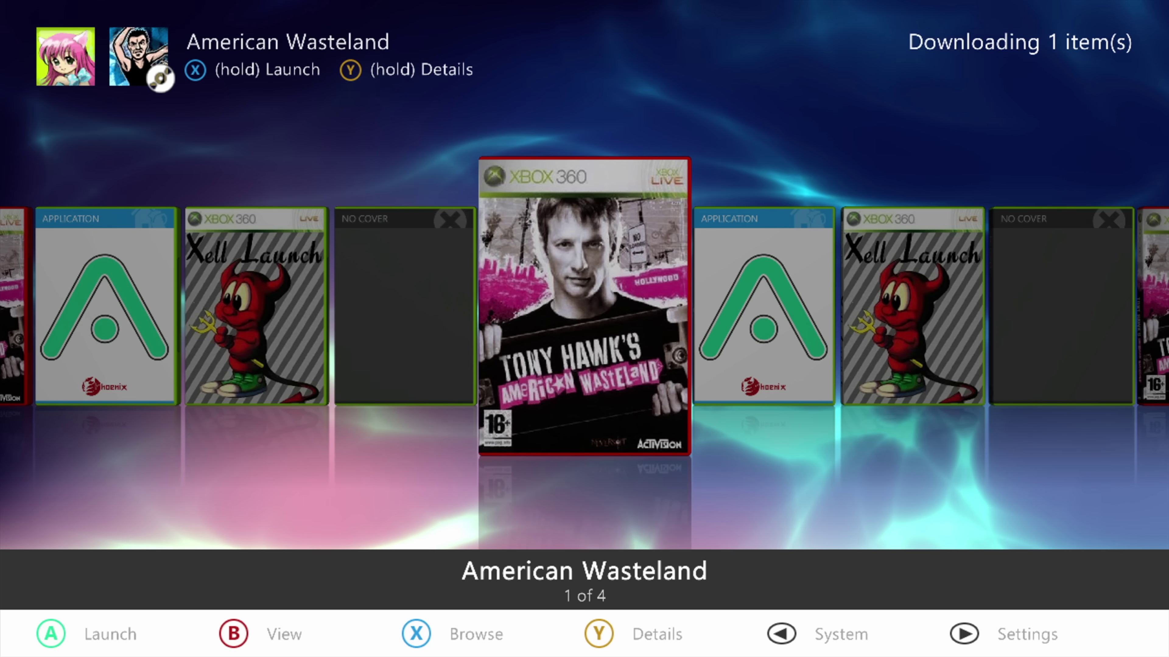
Launch Snes360 from the Aurora library with the Hard Drive as storage device and open its Rom Browser
key("Left")
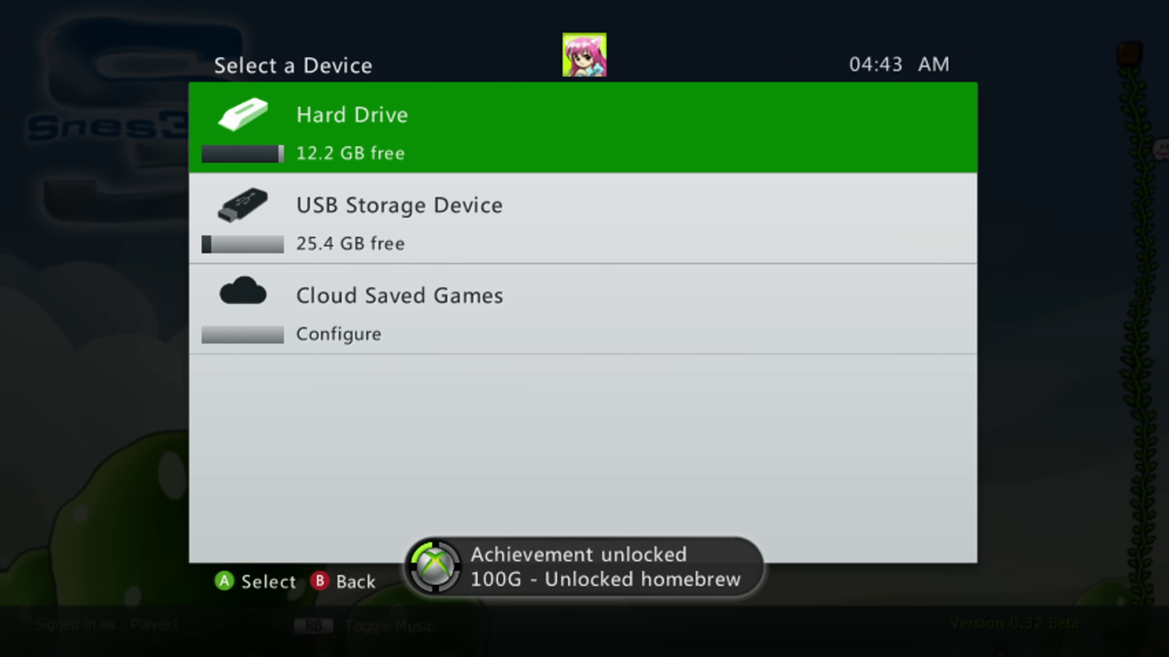
key("Return")
key("Return")
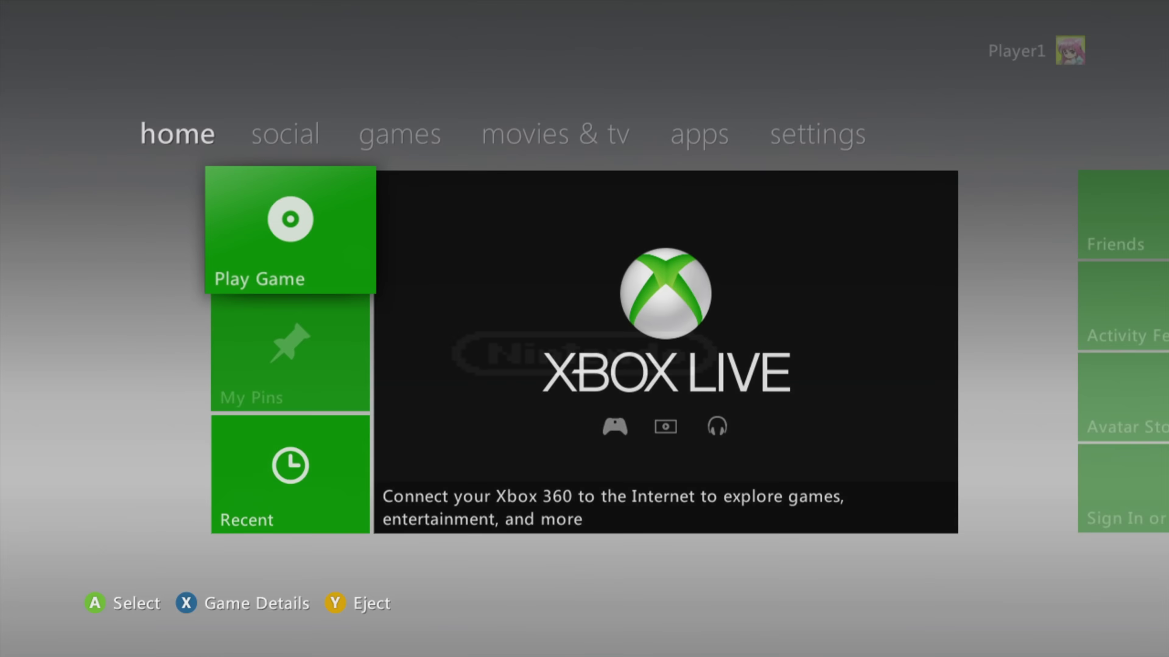
Open My Games from the Xbox dashboard and launch Geometry Wars Evolved²
key("Right")
key("Right")
key("Return")
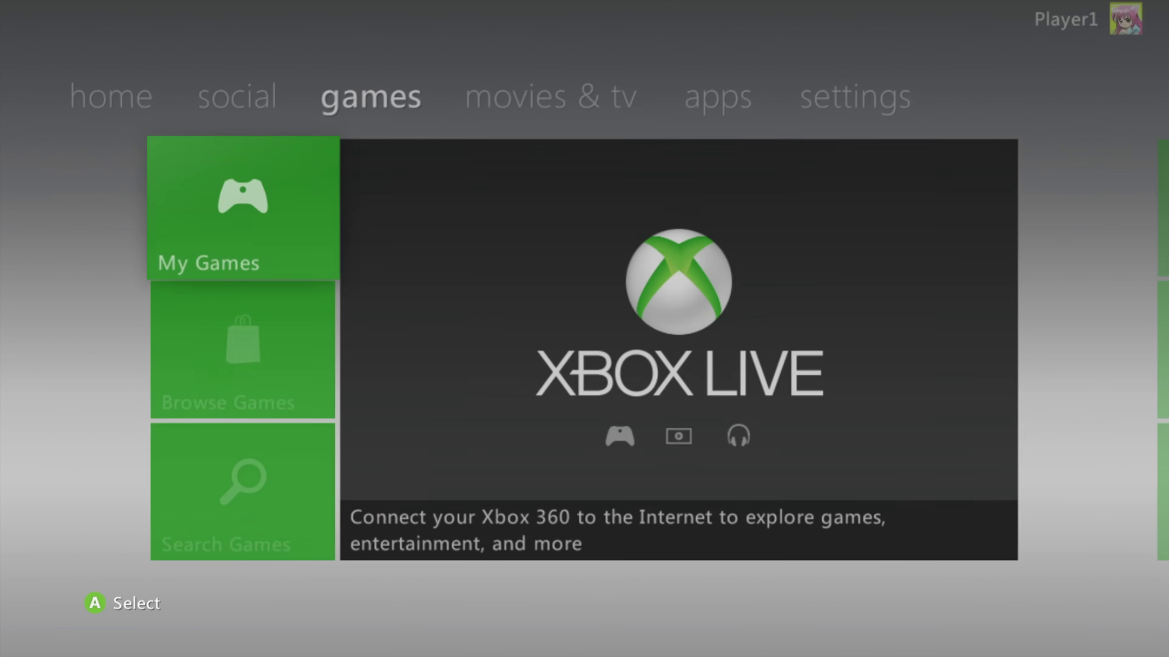
key("Right")
key("Right")
key("Right")
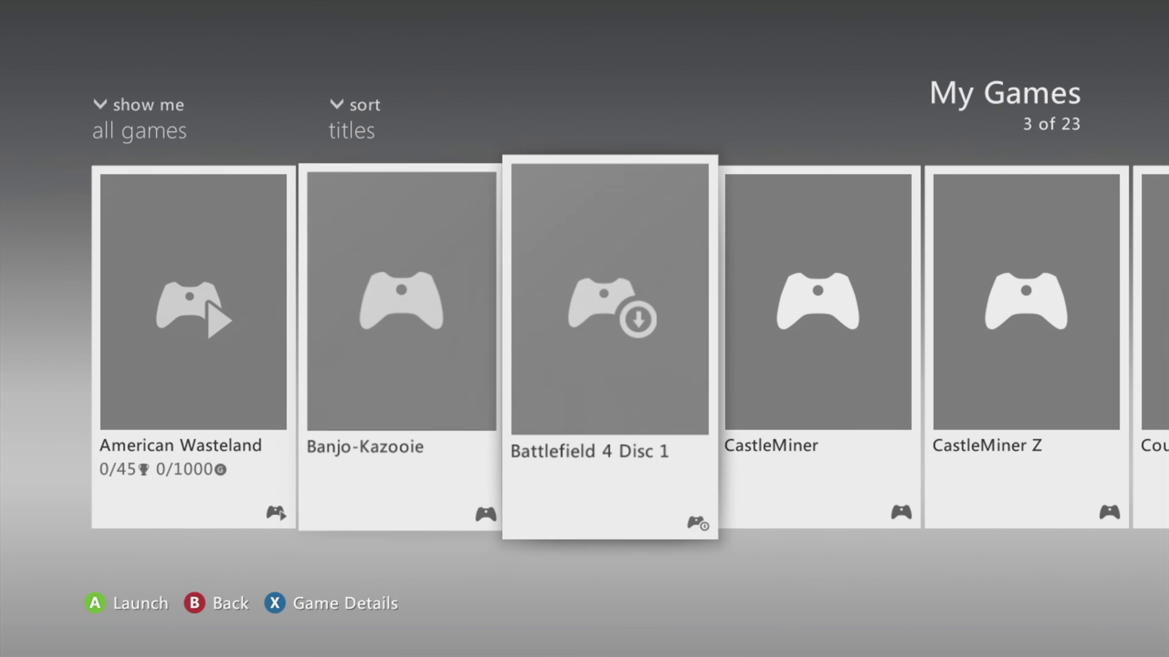
key("Right")
key("Right")
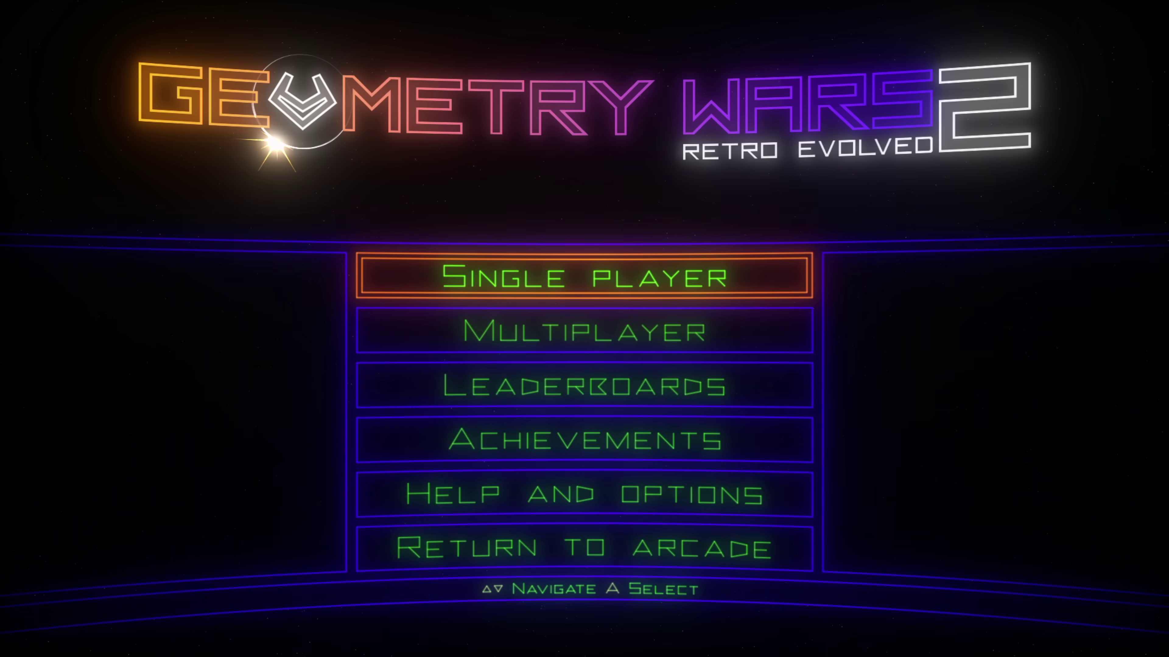
Start a single-player Deadline game in Geometry Wars: Retro Evolved 2
key("Return")
key("Return")
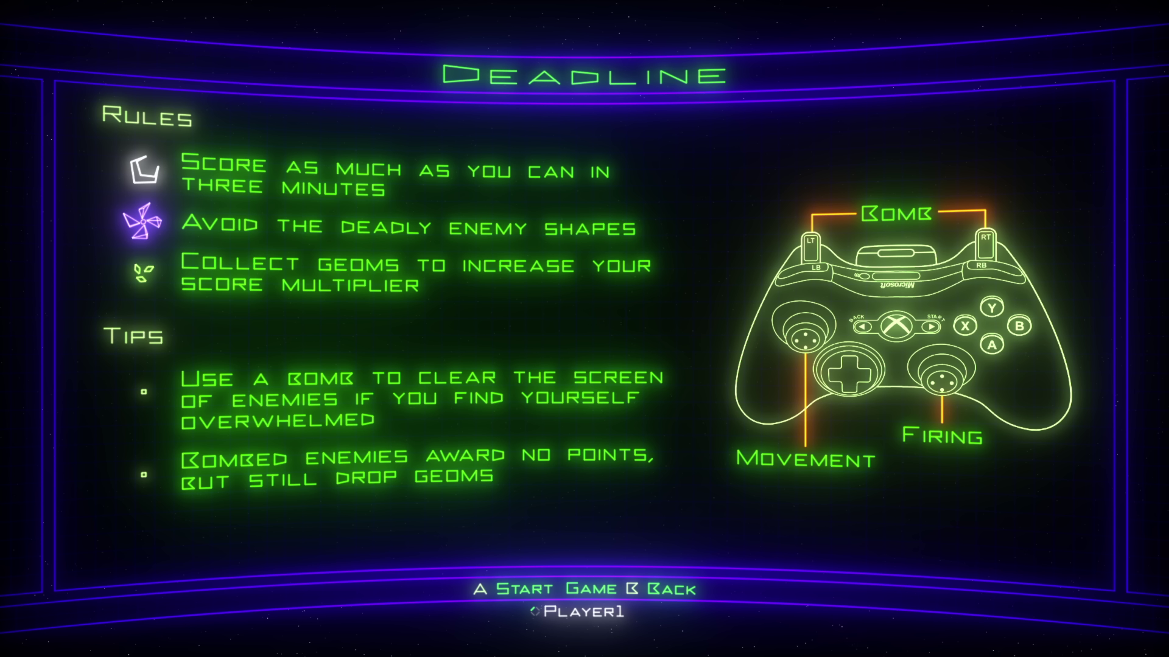
key("Return")
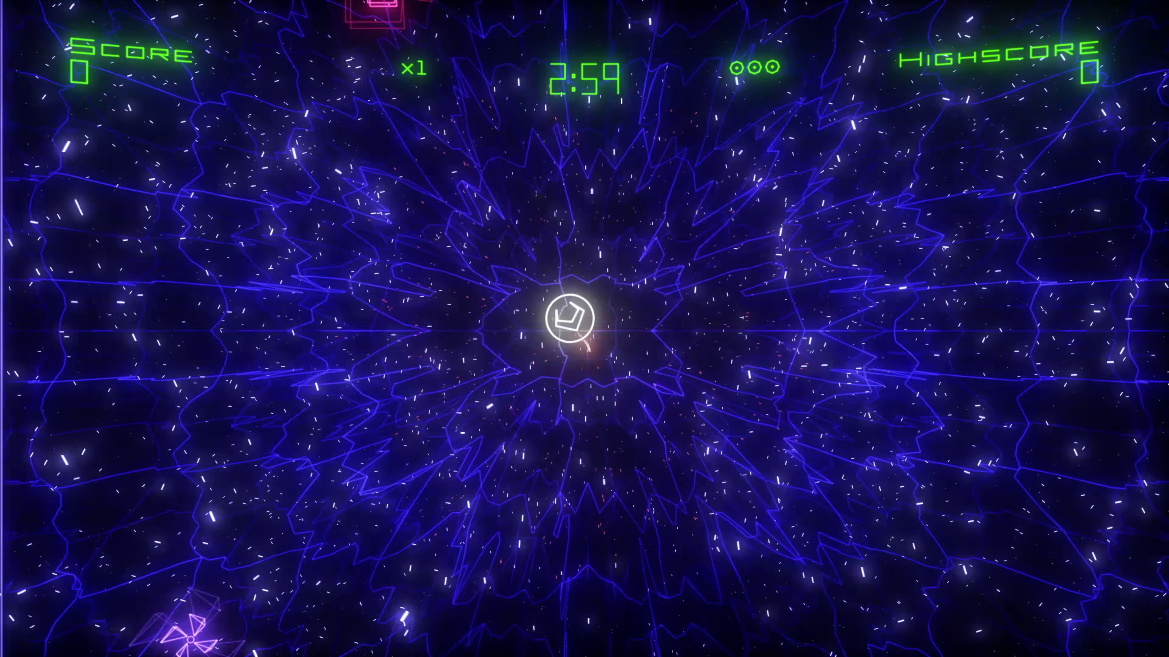
Play the Deadline round, steering the ship around the arena to dodge and shoot enemy shapes and collect geoms
key("Right")
key("Down")
key("Left")
key("Up")
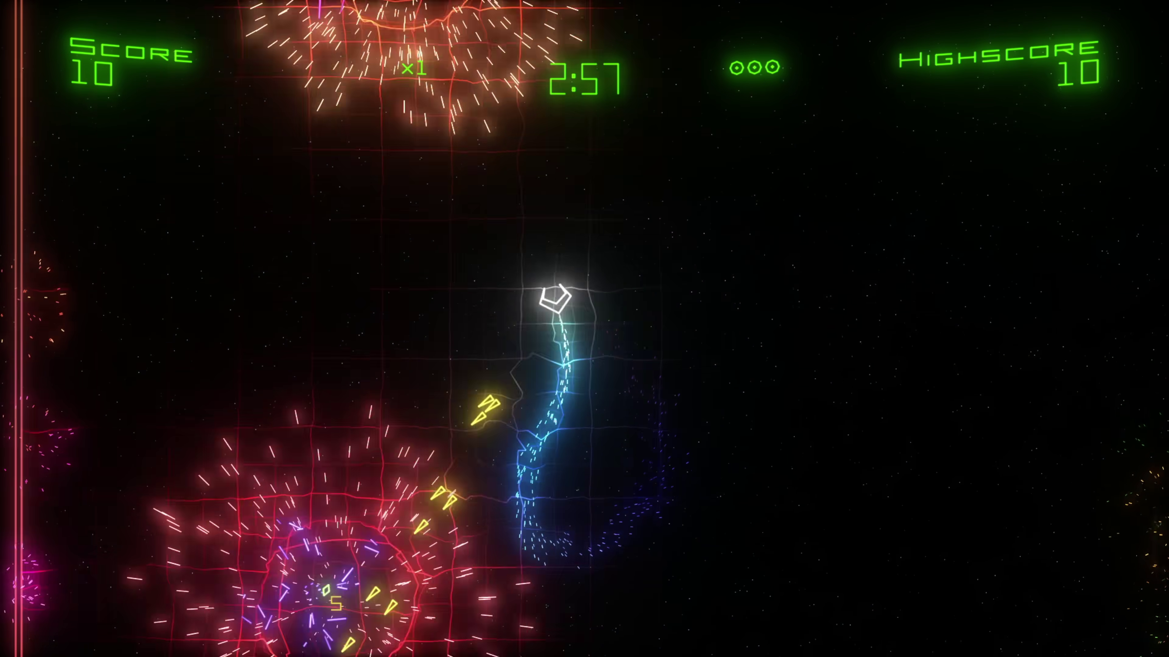
key("Up")
key("Left")
key("Down")
key("Right")
key("Right")
key("Down")
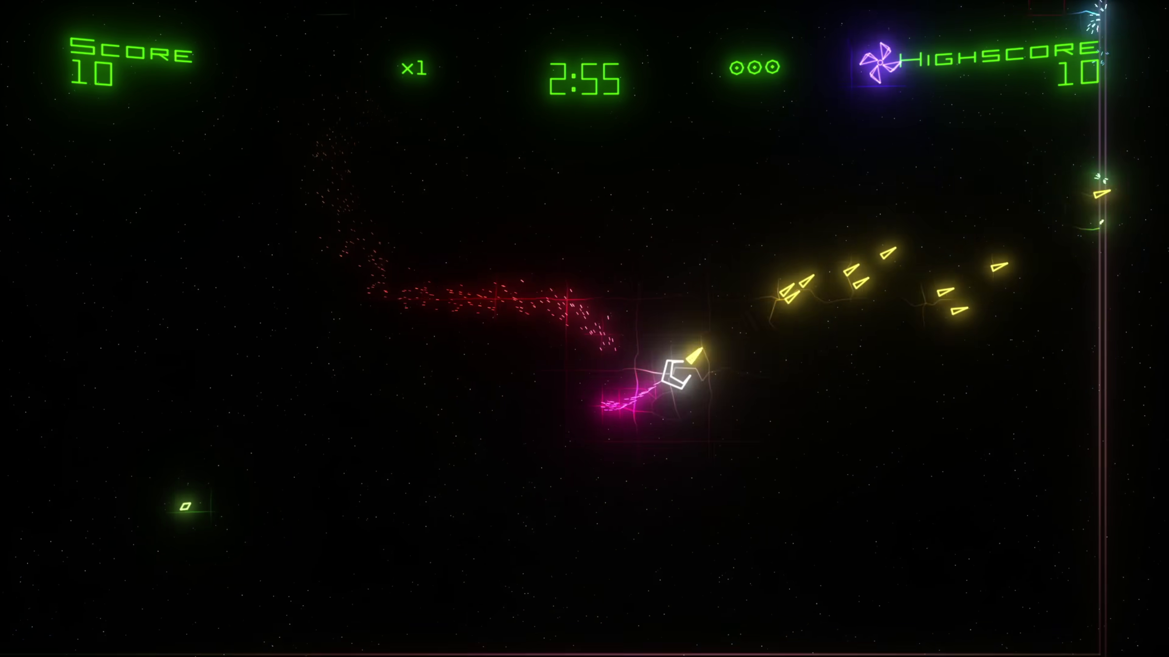
key("Up")
key("Right")
key("Right")
key("Down")
key("Left")
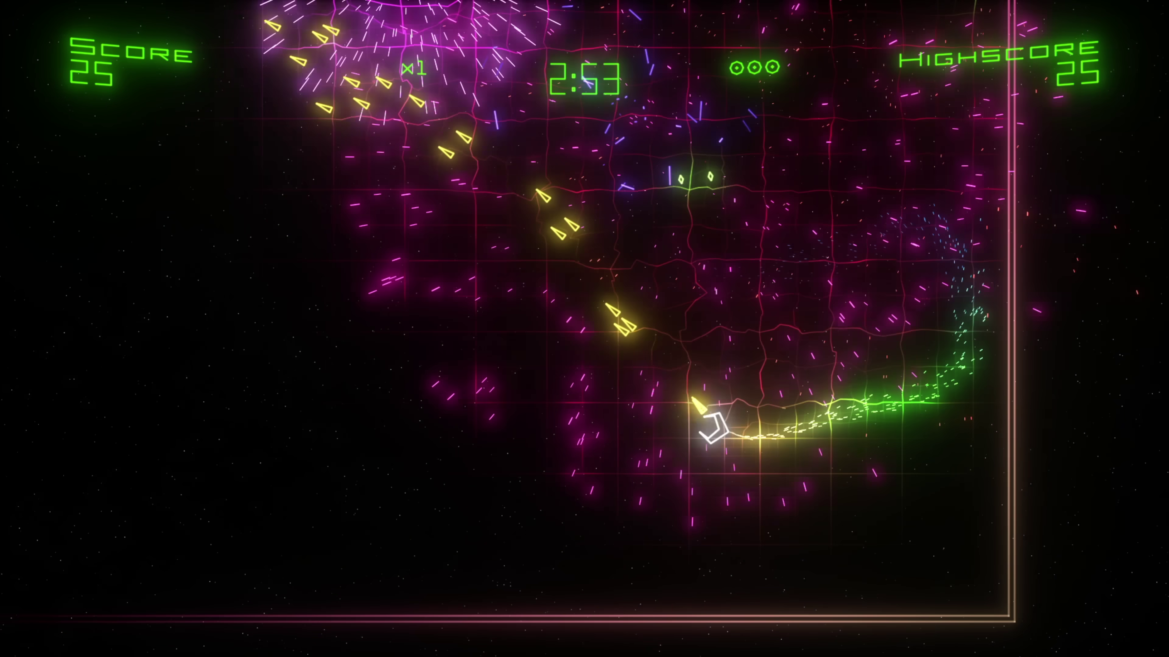
key("Up")
key("Left")
key("Down")
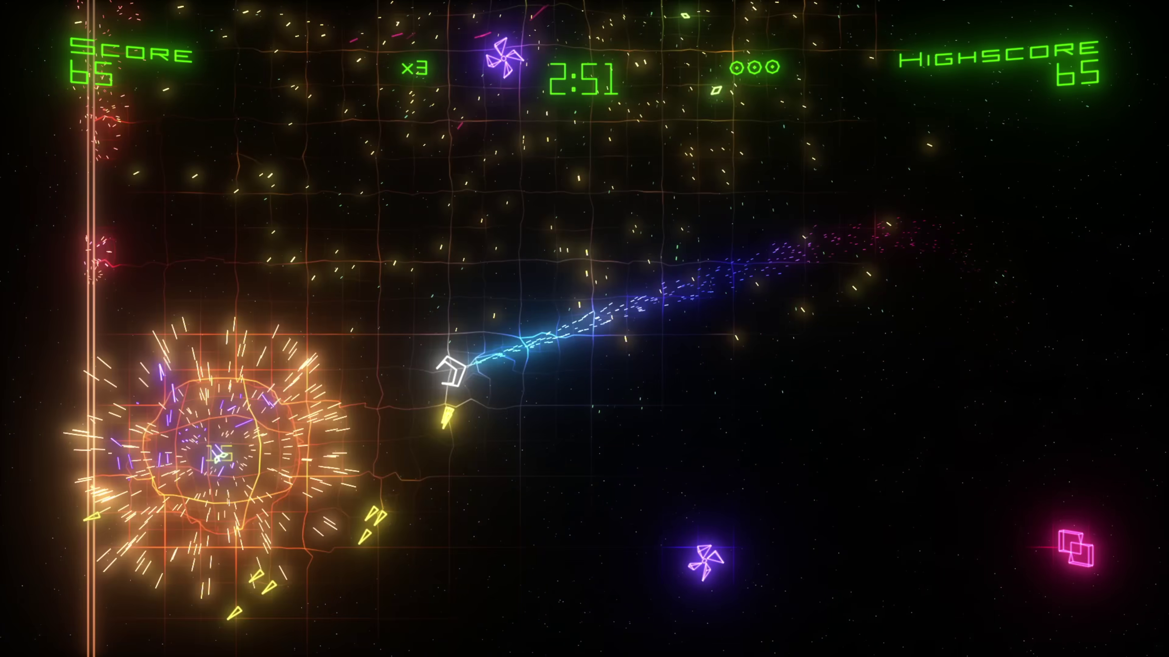
key("Right")
key("Up")
key("Down")
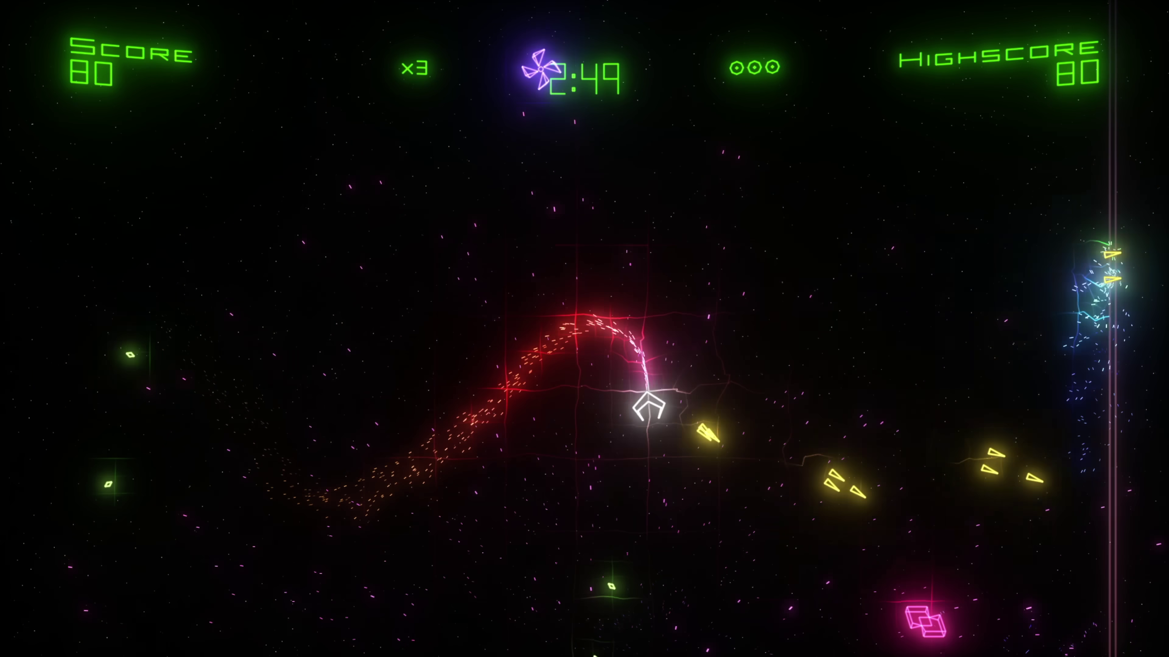
key("Left")
key("Up")
key("Right")
key("Up")
key("Left")
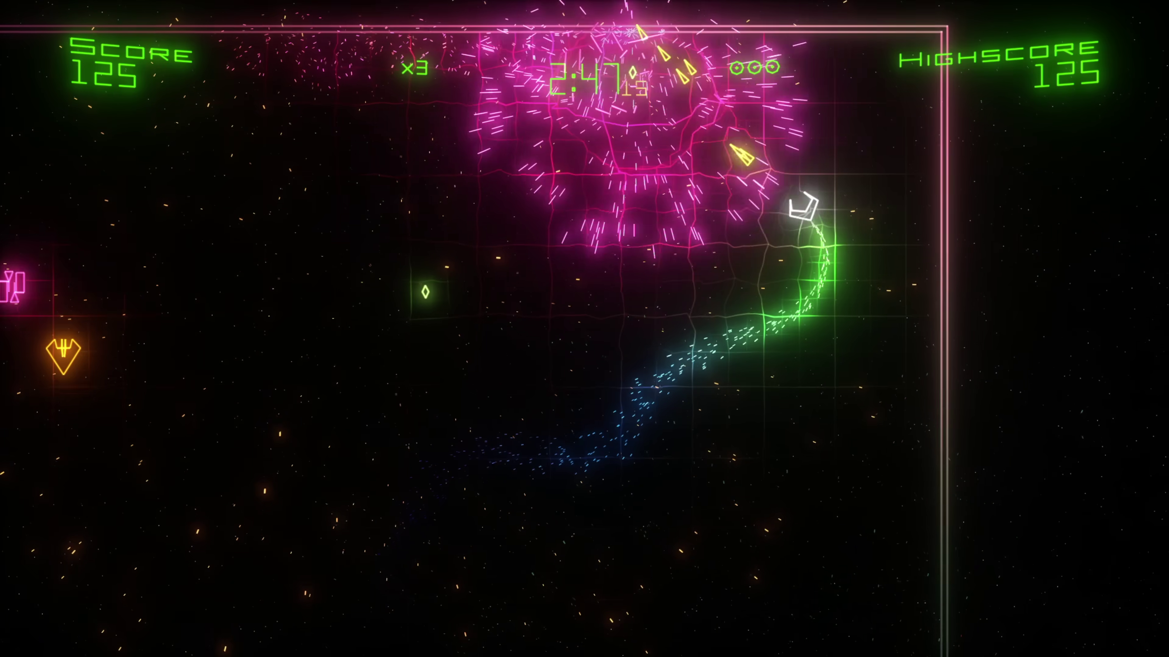
key("Up")
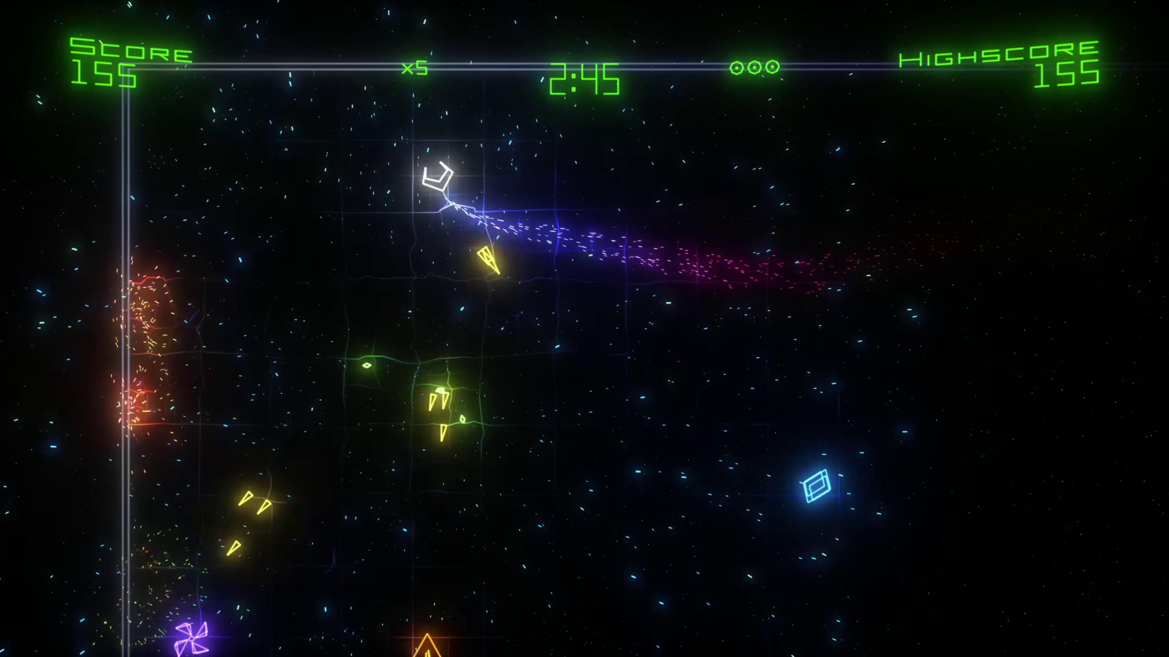
key("Right")
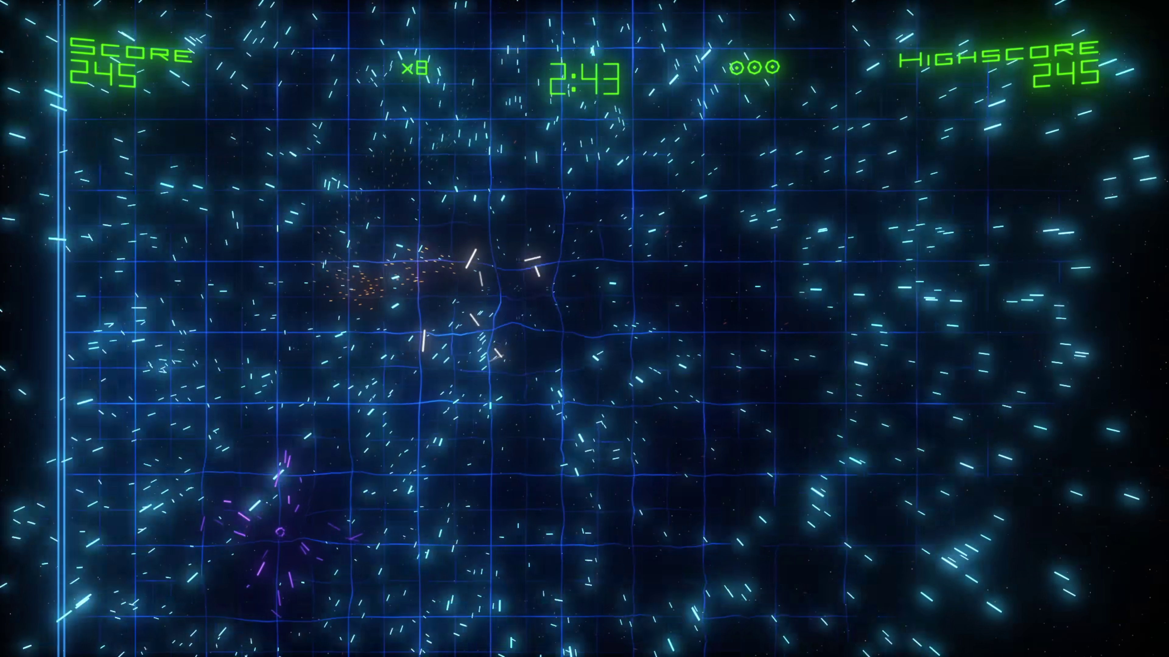
key("Right")
key("Up")
key("Down")
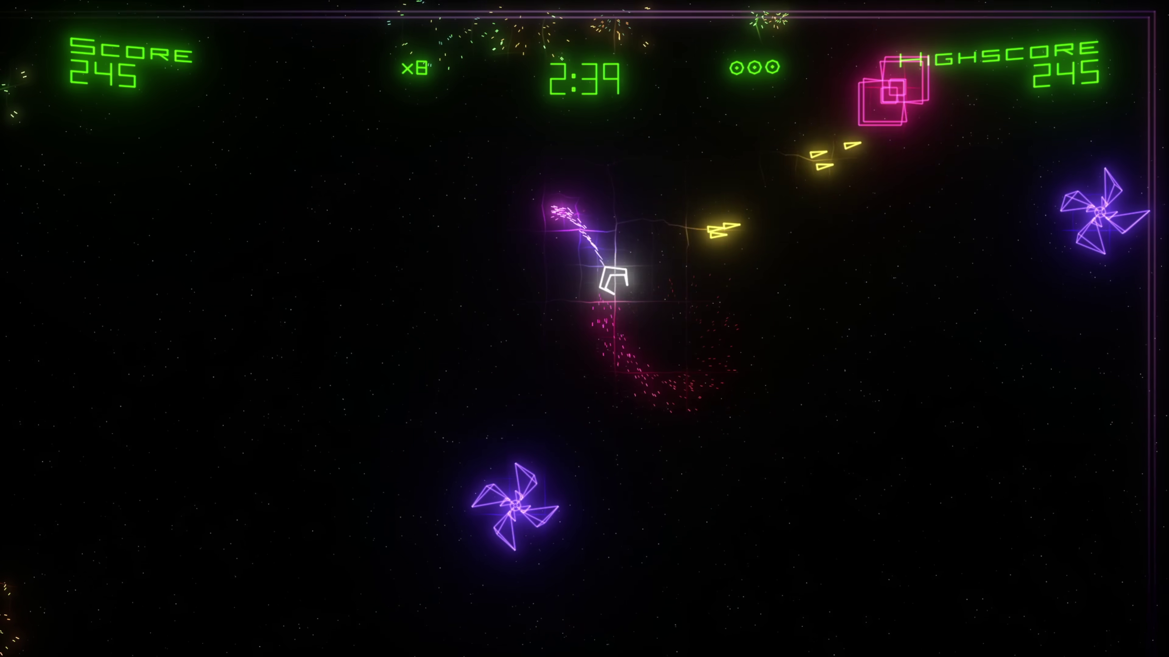
key("Down")
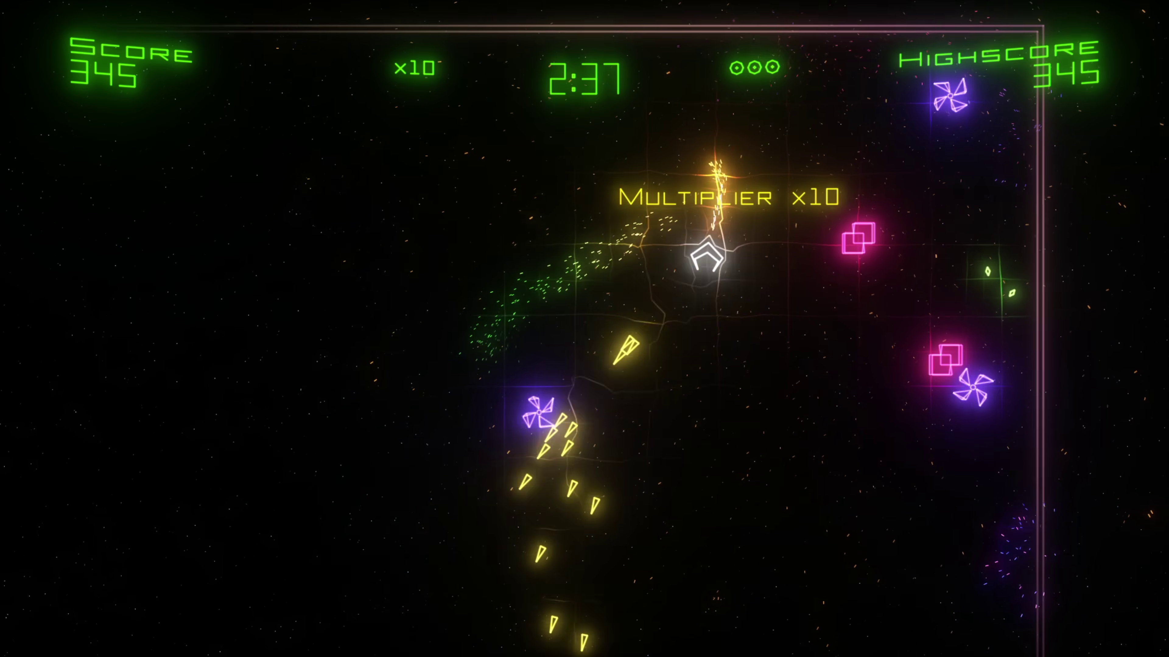
key("Up")
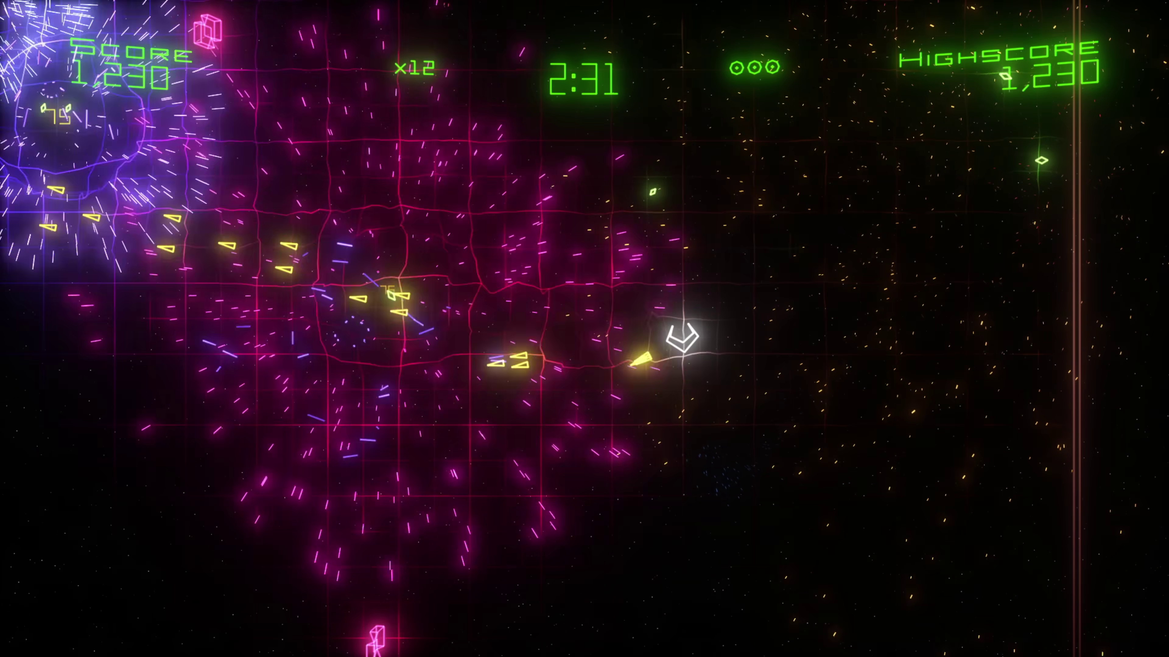
key("Left")
key("Up")
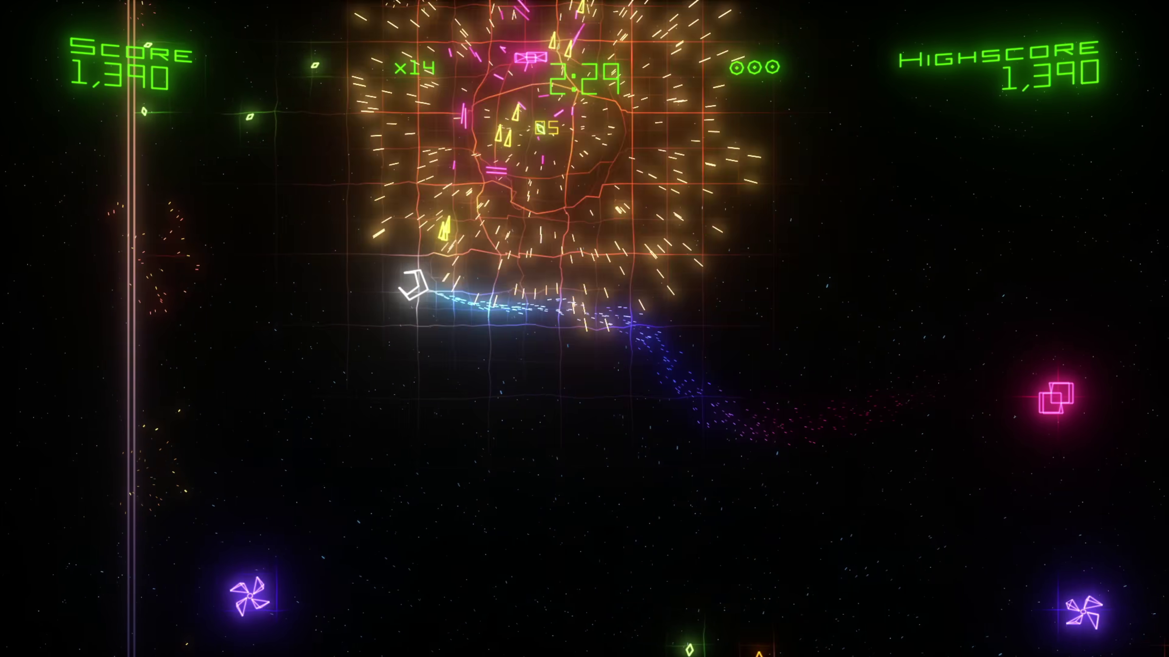
key("Right")
key("Down")
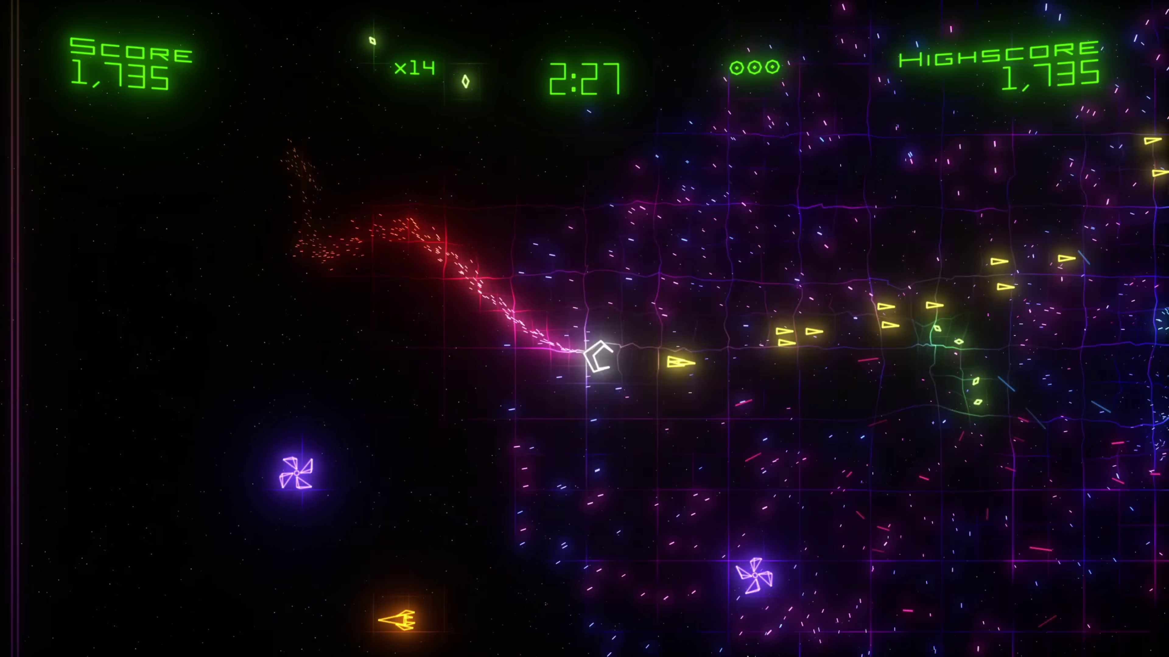
key("Up")
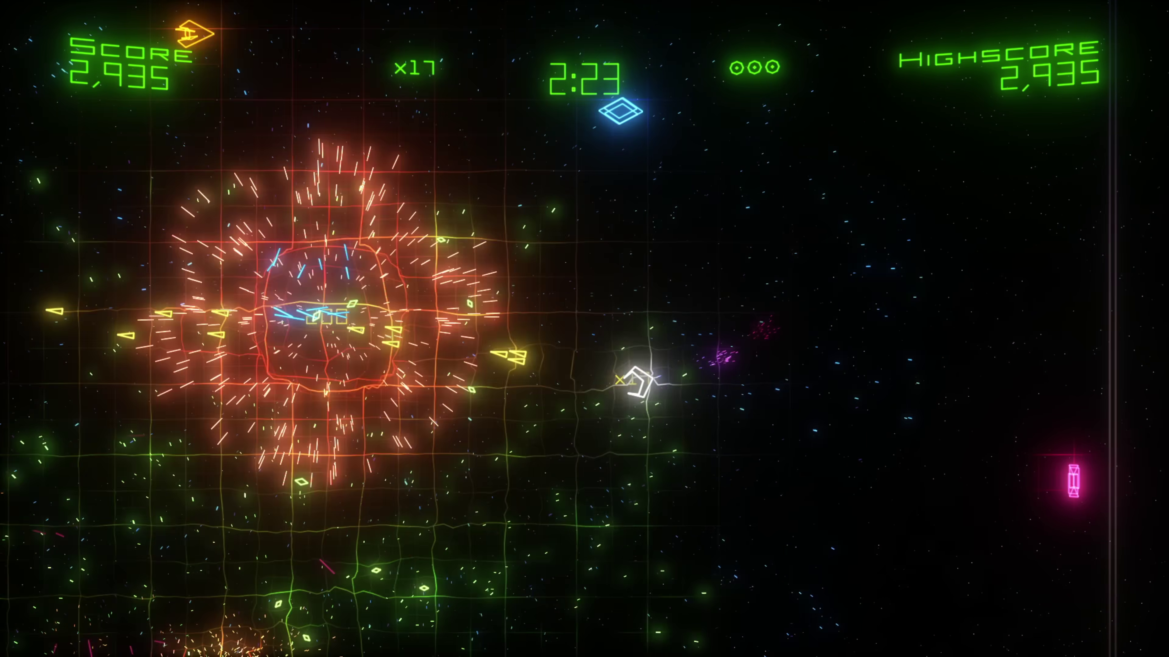
key("Up")
key("Right")
key("Left")
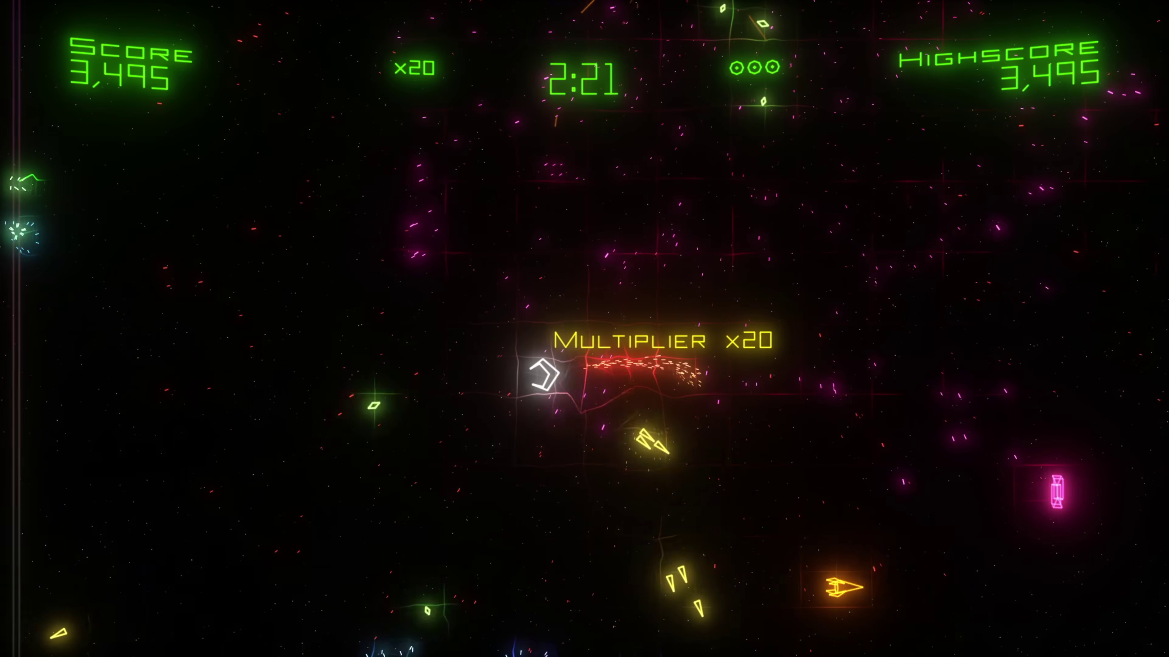
key("Down")
key("Up")
key("Down")
key("Left")
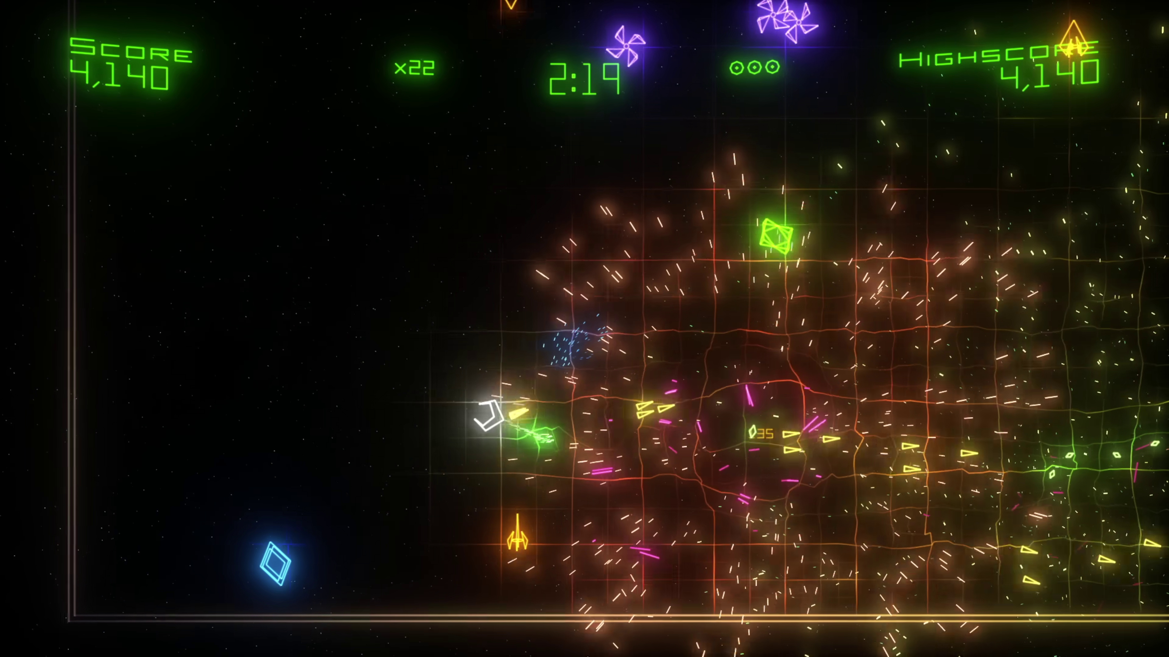
key("Up")
key("Down")
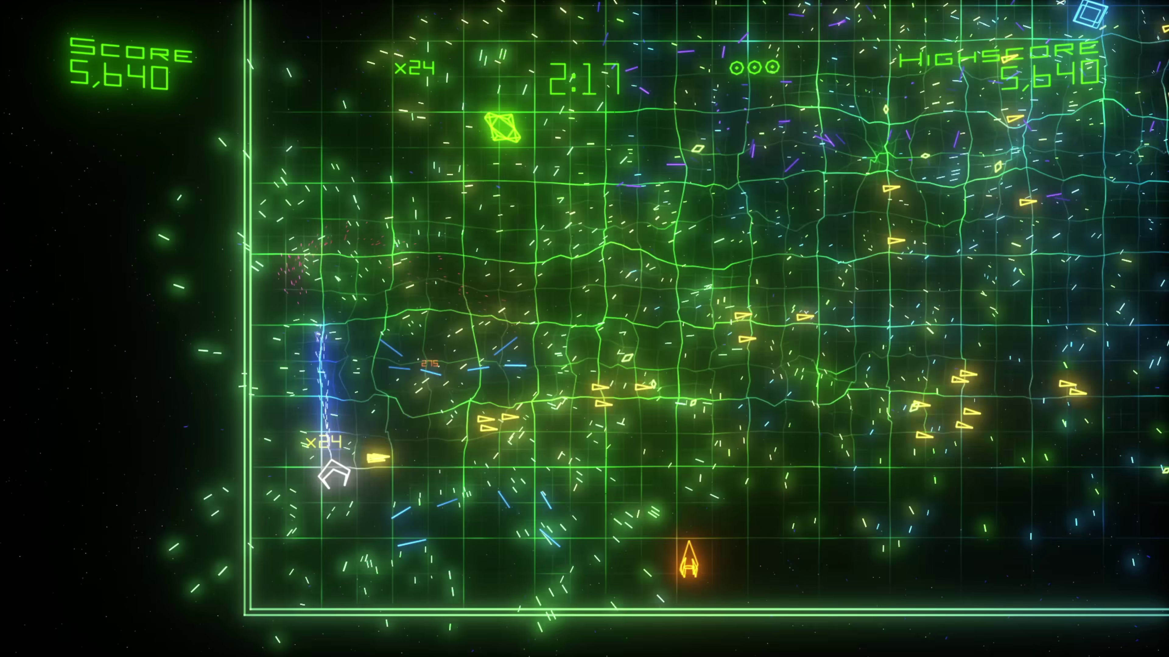